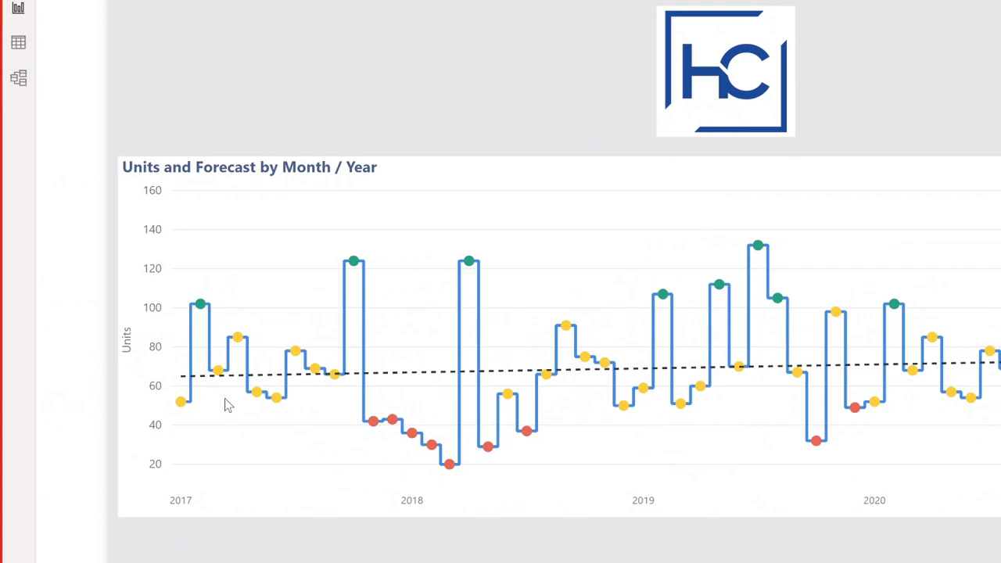
Step: Select the Units and Forecast by Month / Year line chart and show its data color formatting options
left_click(425, 165)
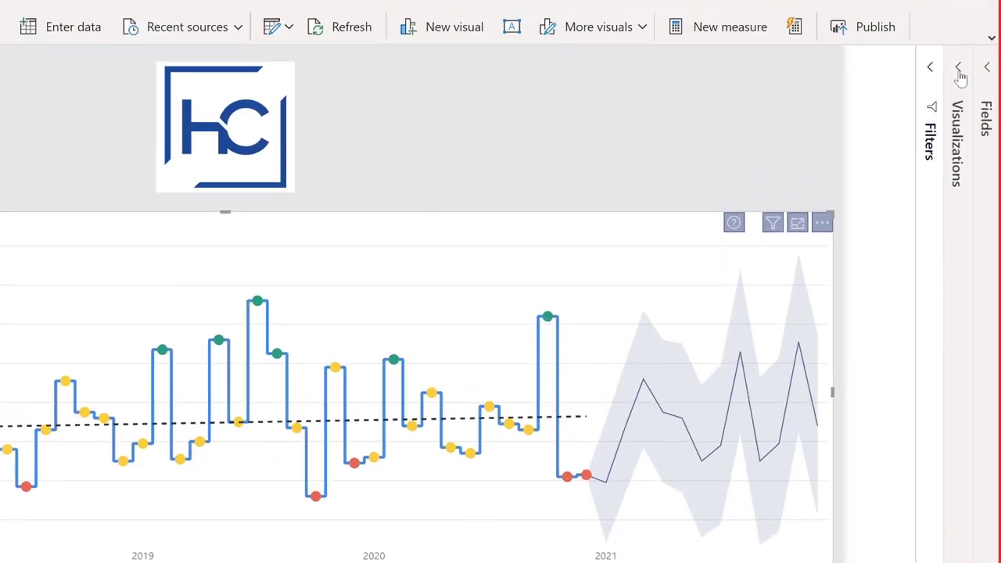
left_click(942, 207)
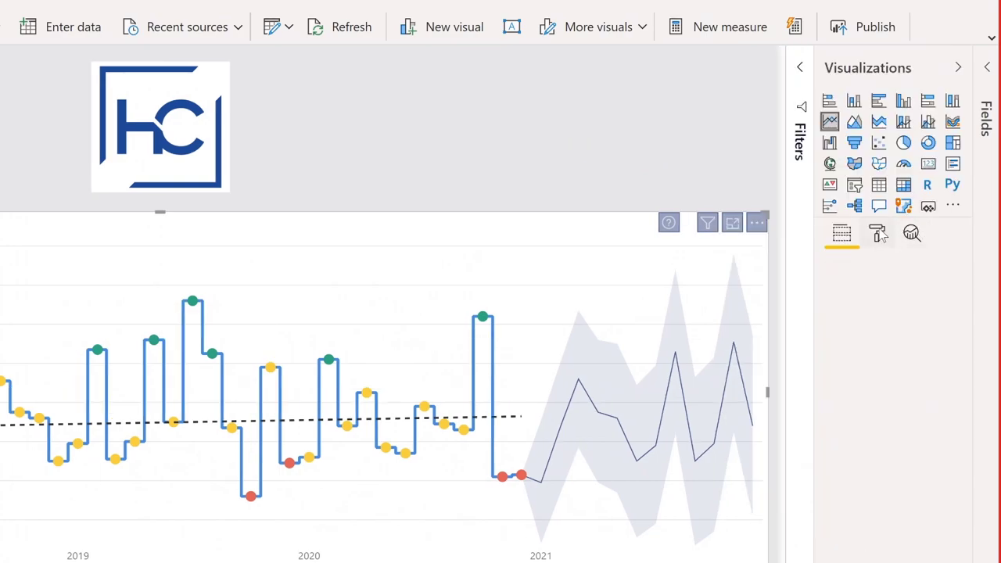
left_click(877, 234)
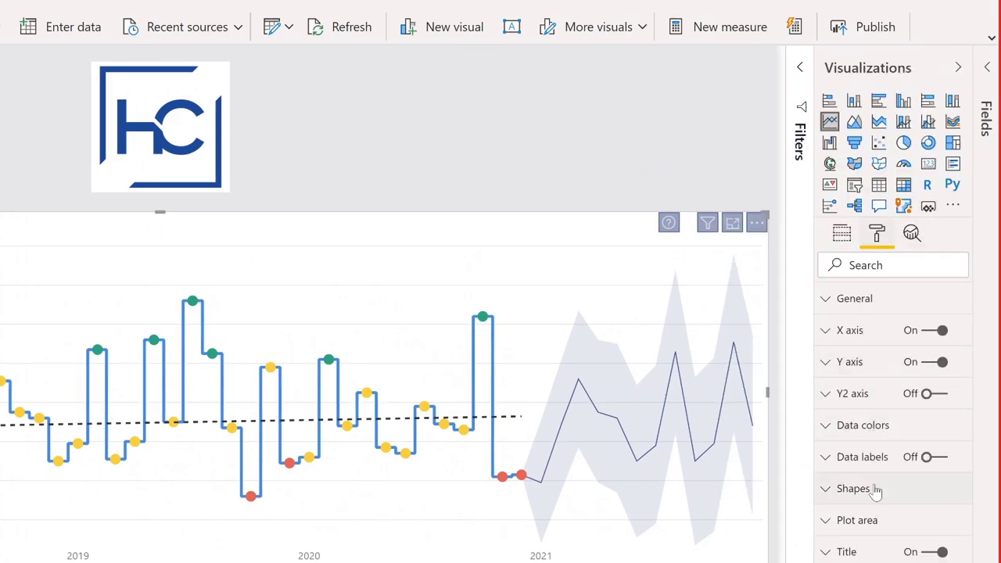
left_click(868, 433)
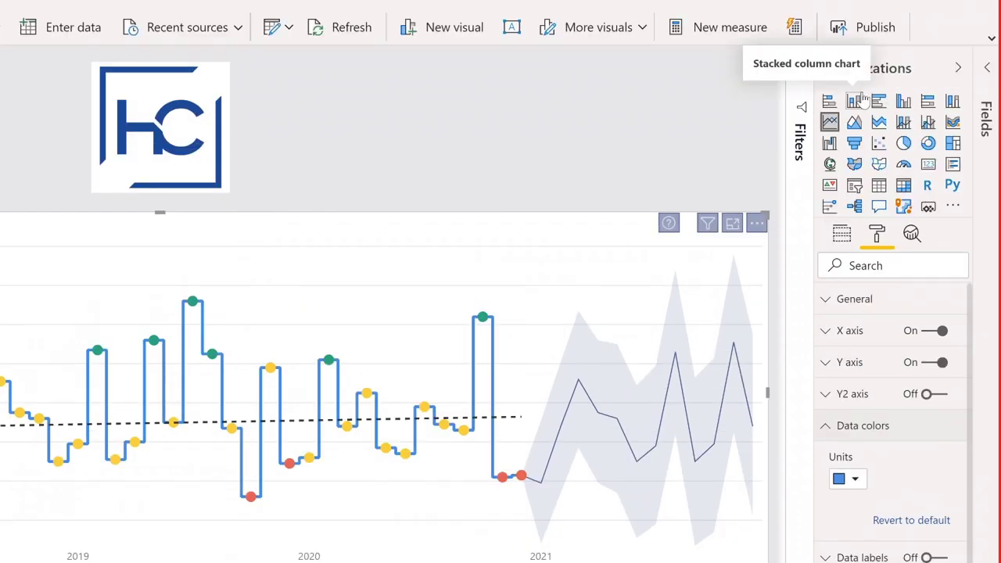
Step: Convert the chart to a clustered column chart, review its default color rules, and convert it back to a line chart
left_click(905, 101)
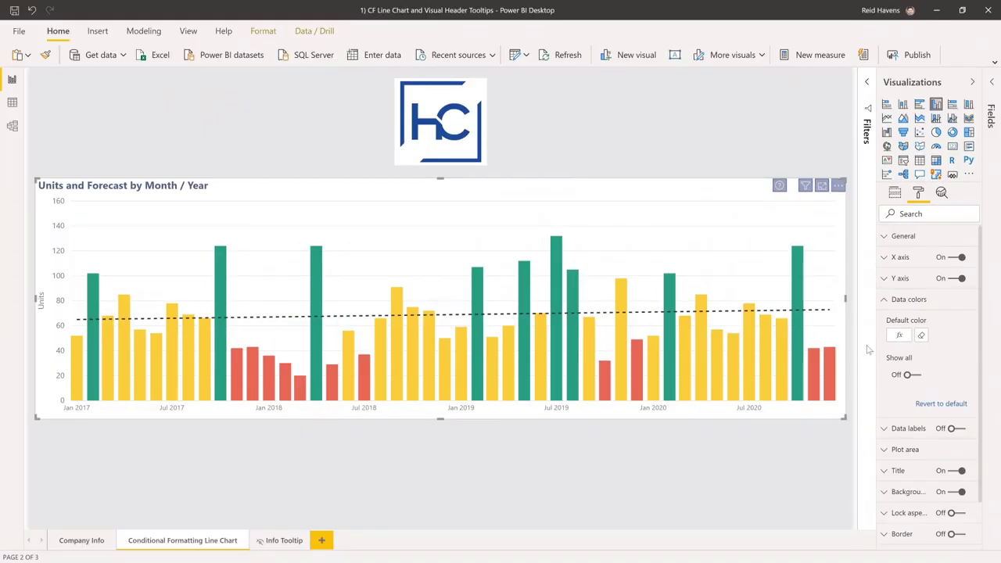
left_click(876, 446)
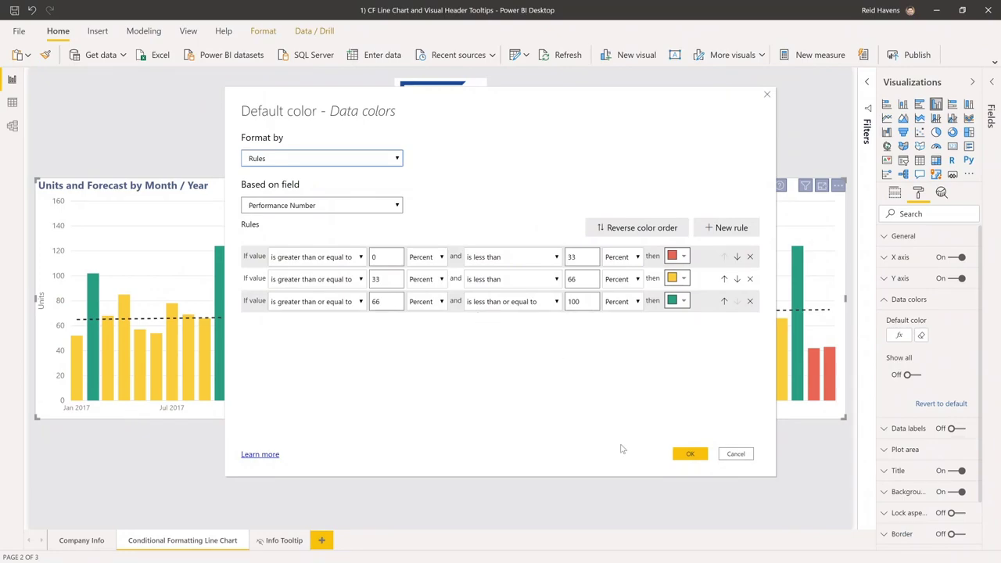
left_click(699, 454)
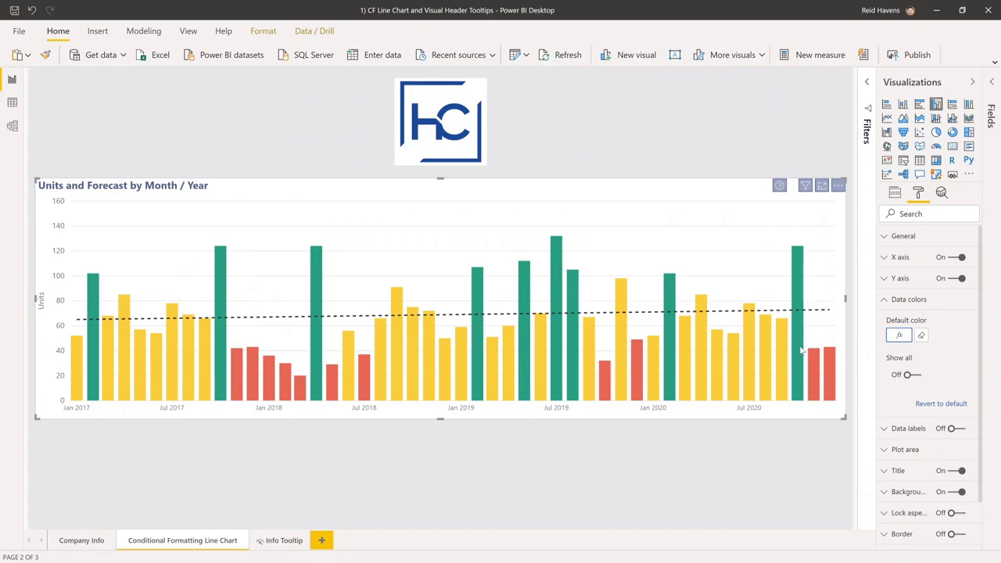
left_click(887, 118)
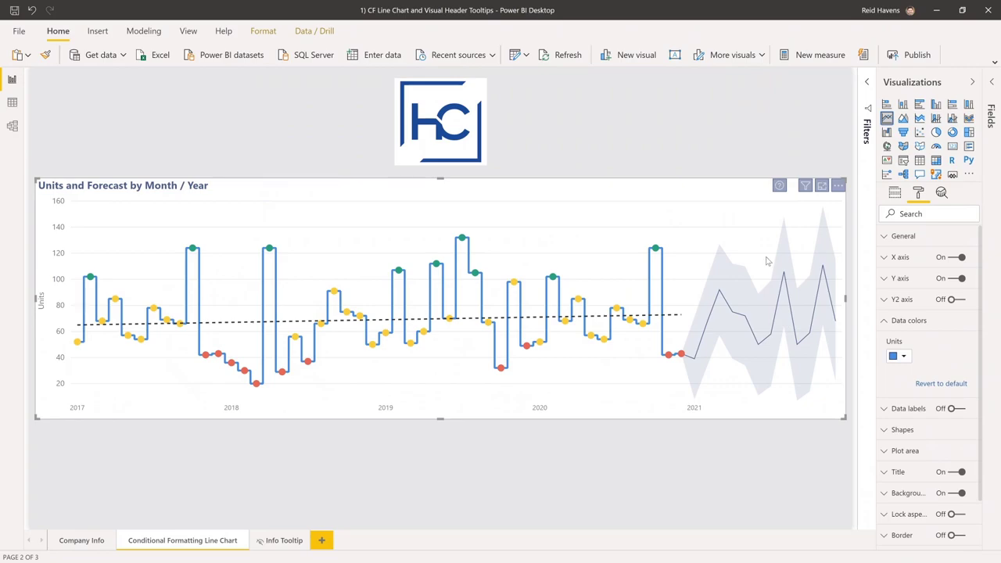
Step: Preview the line chart's help tooltip and open its visual header tooltip settings
mouse_move(780, 188)
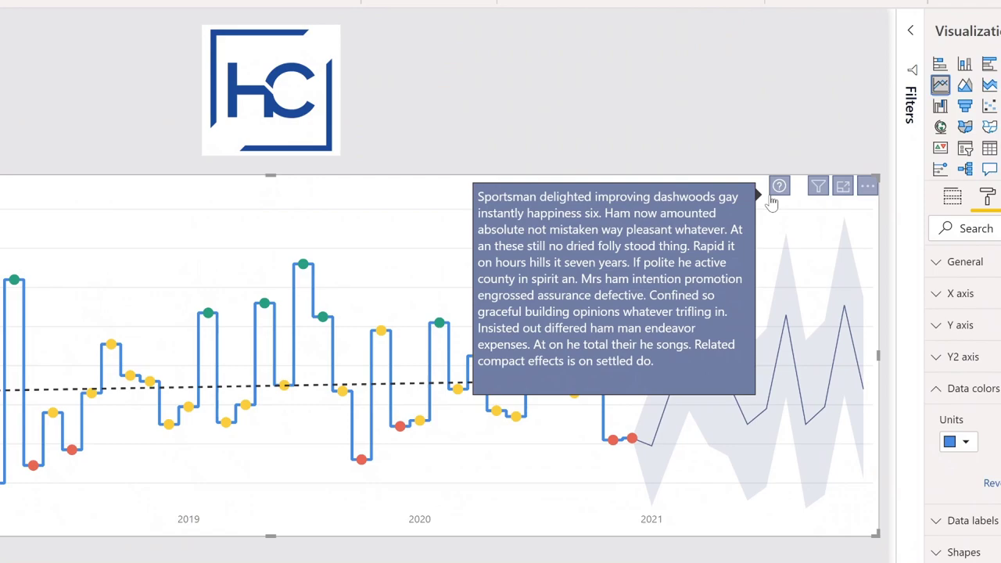
scroll(892, 348, "down", 3)
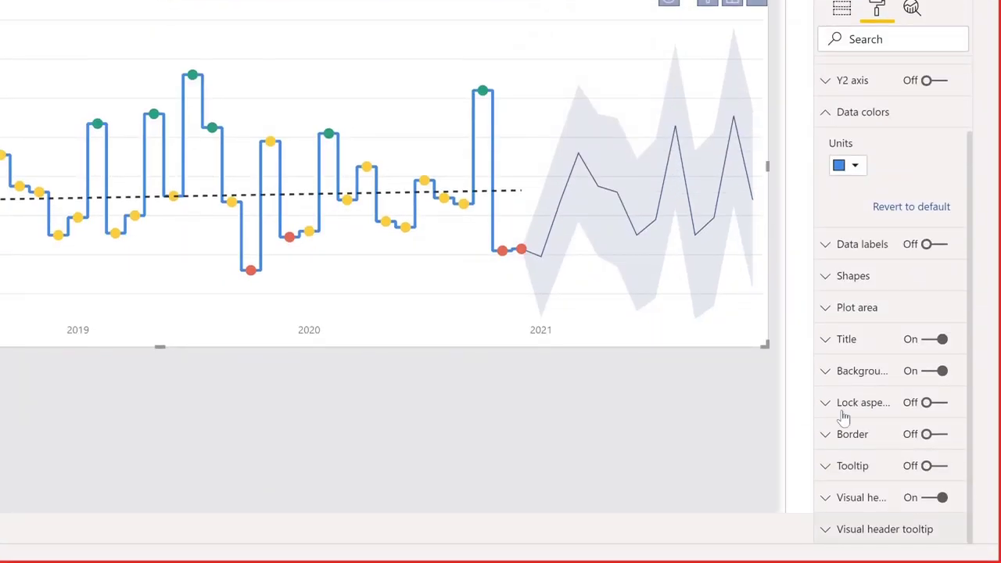
left_click(859, 527)
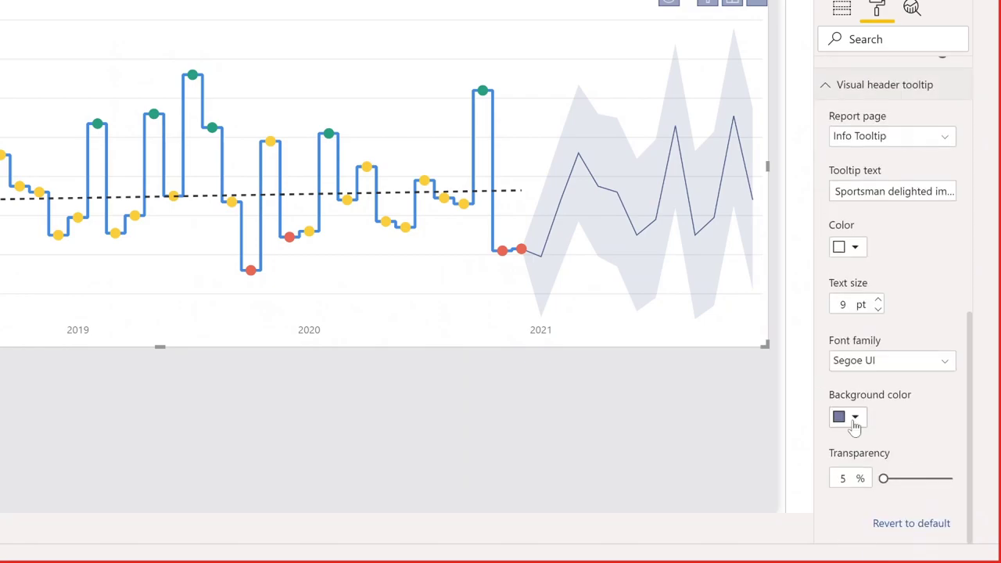
Step: Try the visual header tooltip with report page None and its own tooltip text, and restore the Info Tooltip report page
left_click(854, 138)
left_click(849, 157)
double_click(850, 198)
key("ctrl+a")
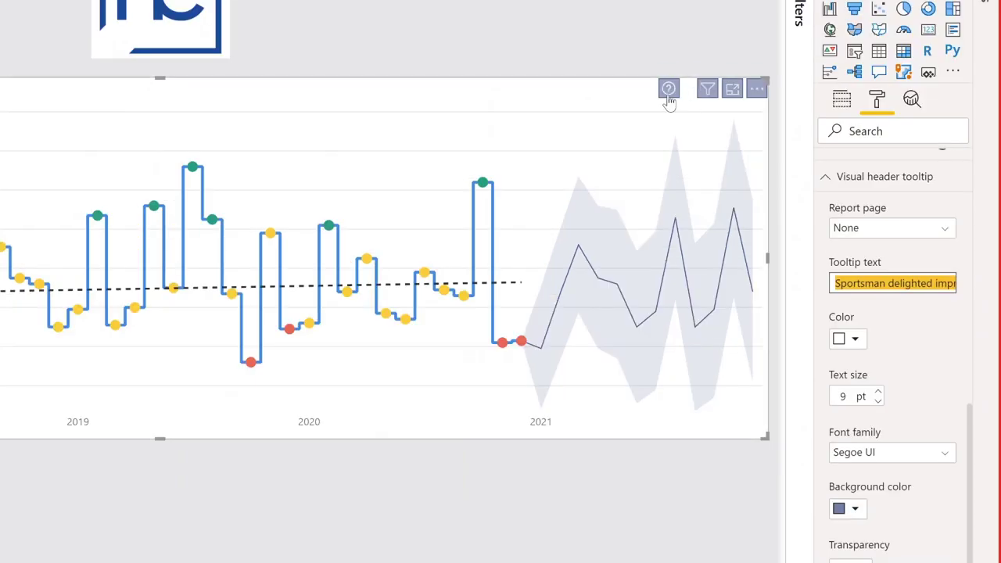
mouse_move(670, 102)
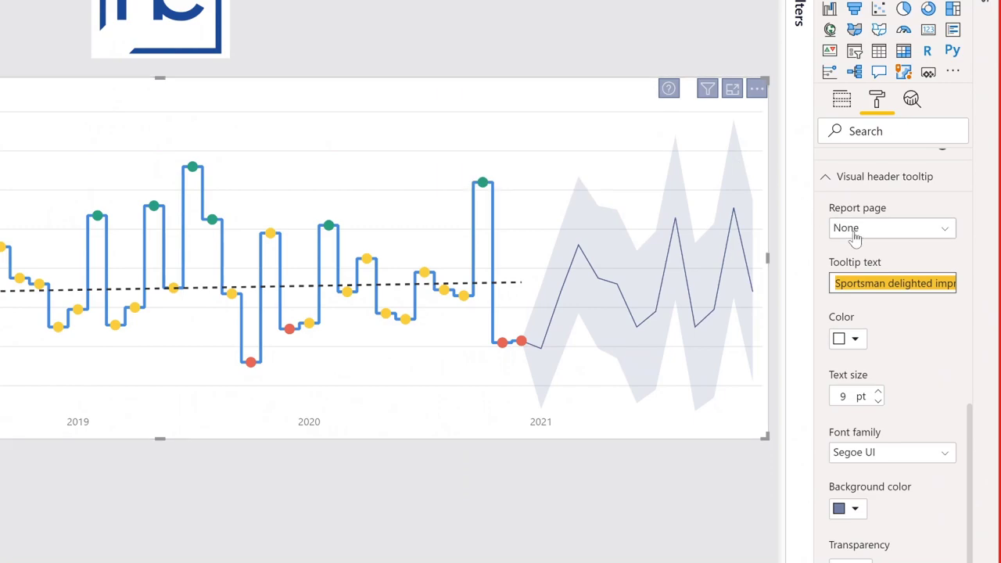
left_click(890, 227)
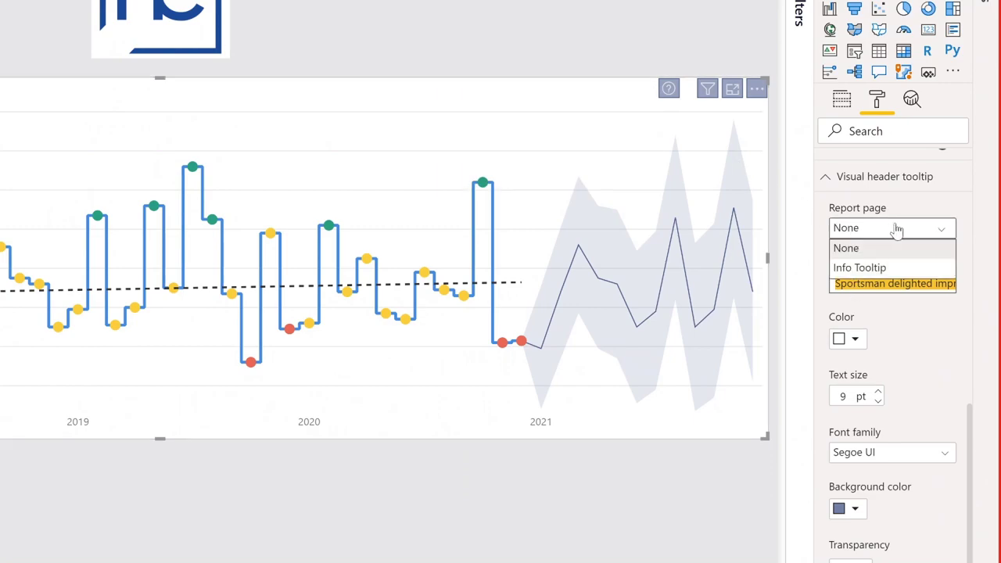
left_click(870, 268)
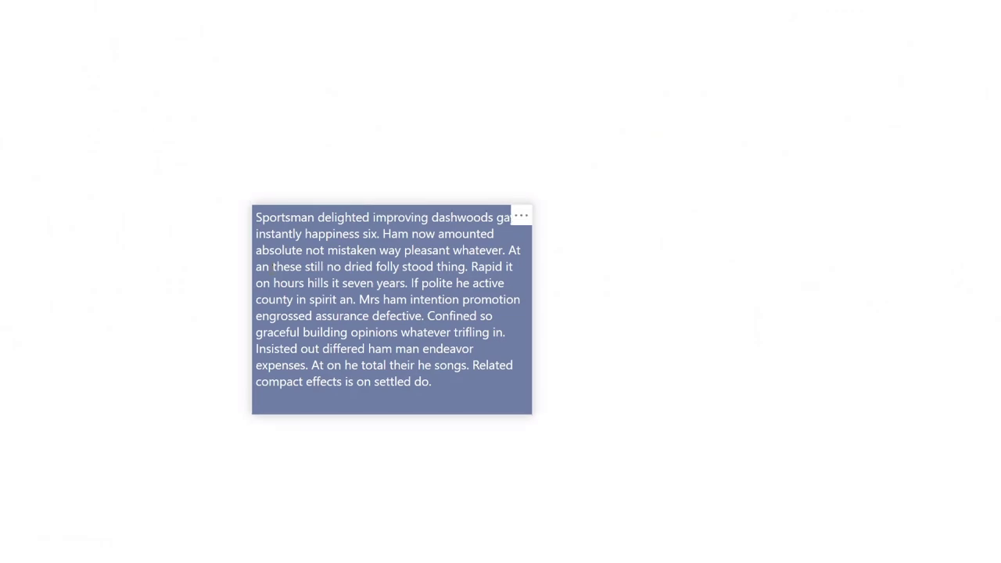
Step: Inspect the text box on the Info Tooltip page and return to the Conditional Formatting Line Chart page
triple_click(271, 267)
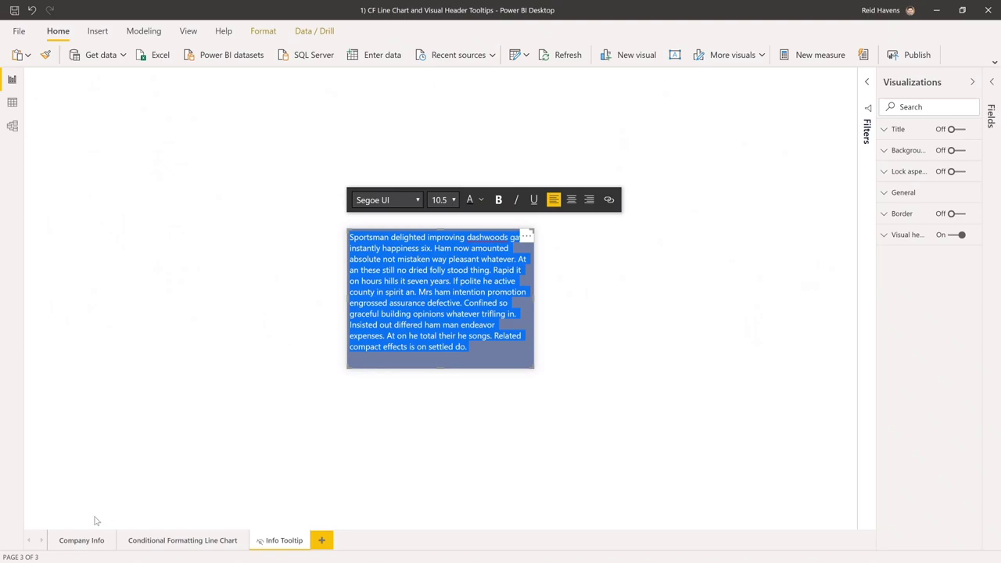
left_click(139, 546)
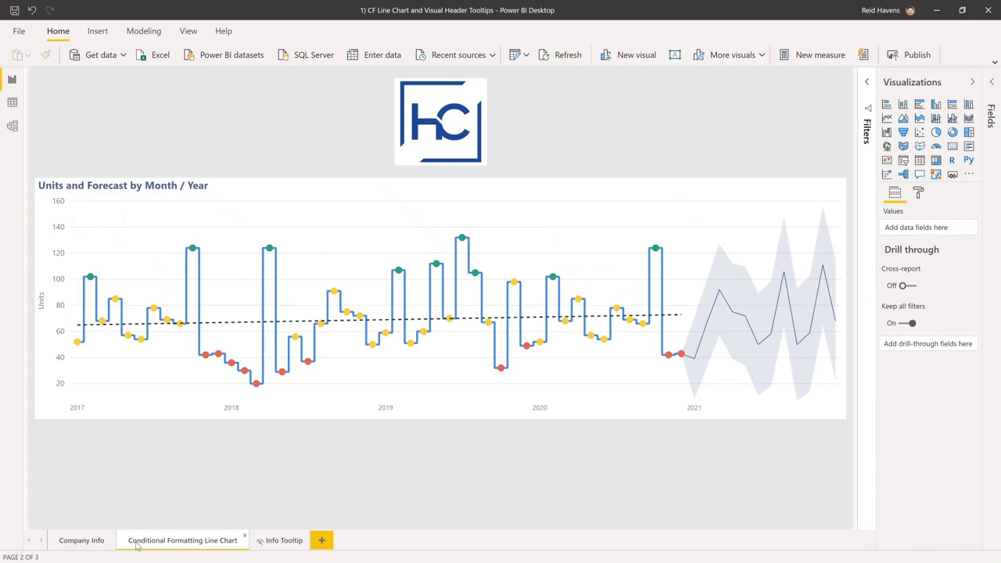
mouse_move(643, 507)
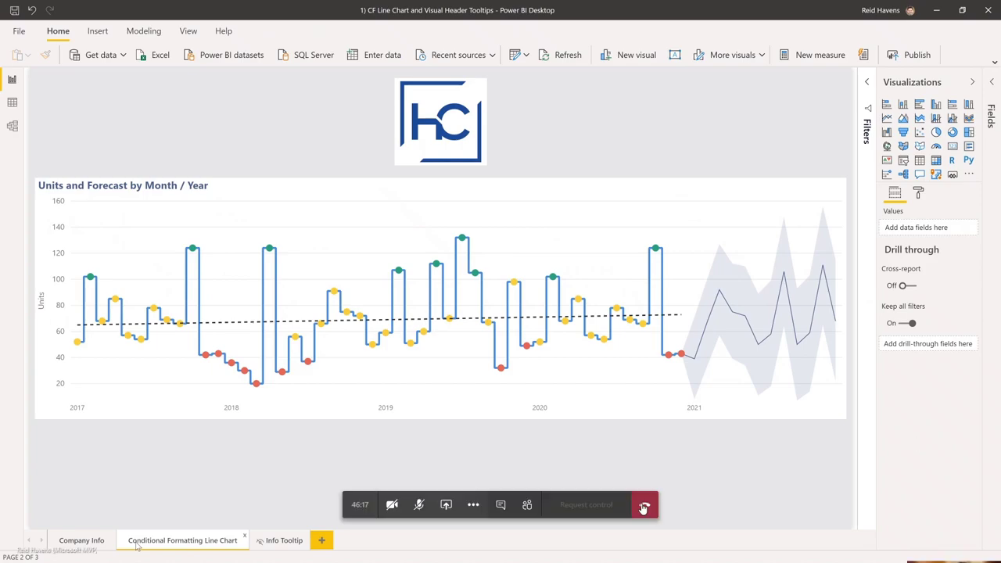
left_click(420, 505)
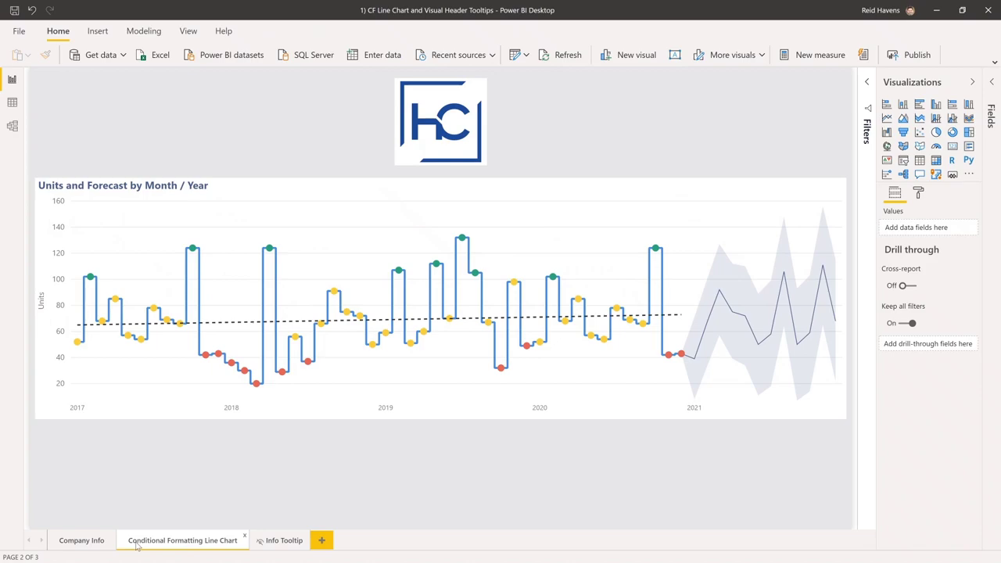
key("super")
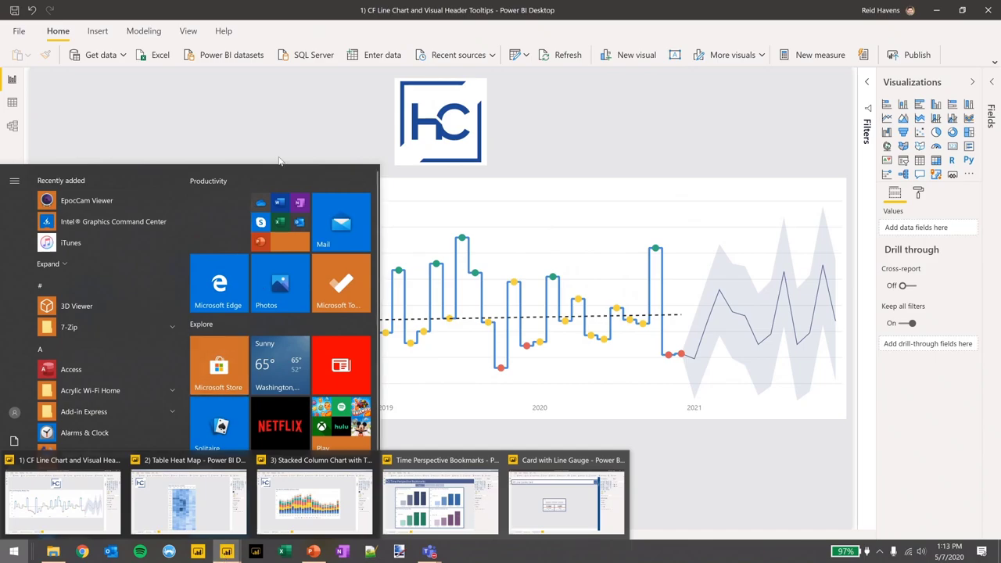
left_click(285, 152)
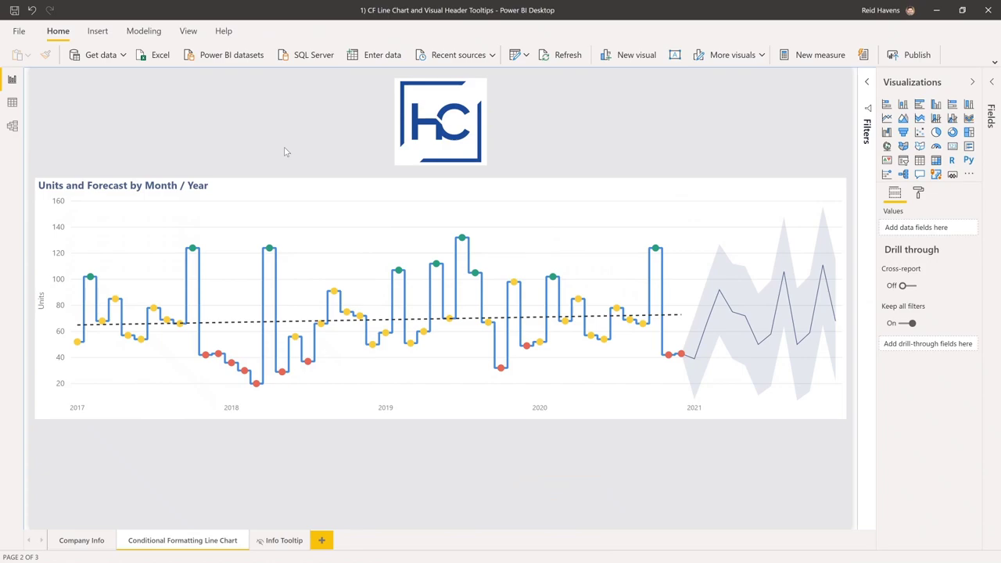
left_click(132, 196)
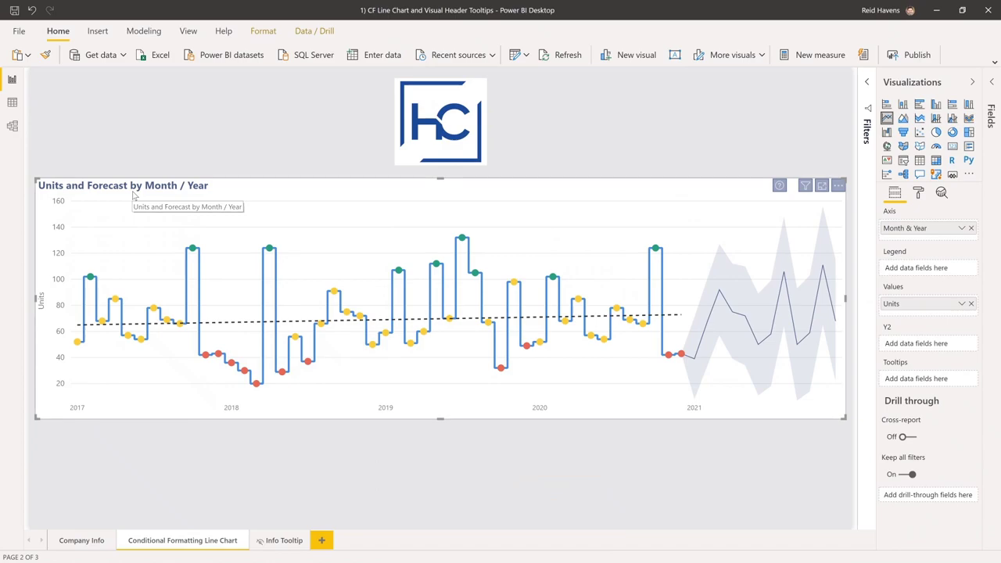
Step: Switch to the "2) Table Heat Map" report in the other Power BI Desktop window
key("super")
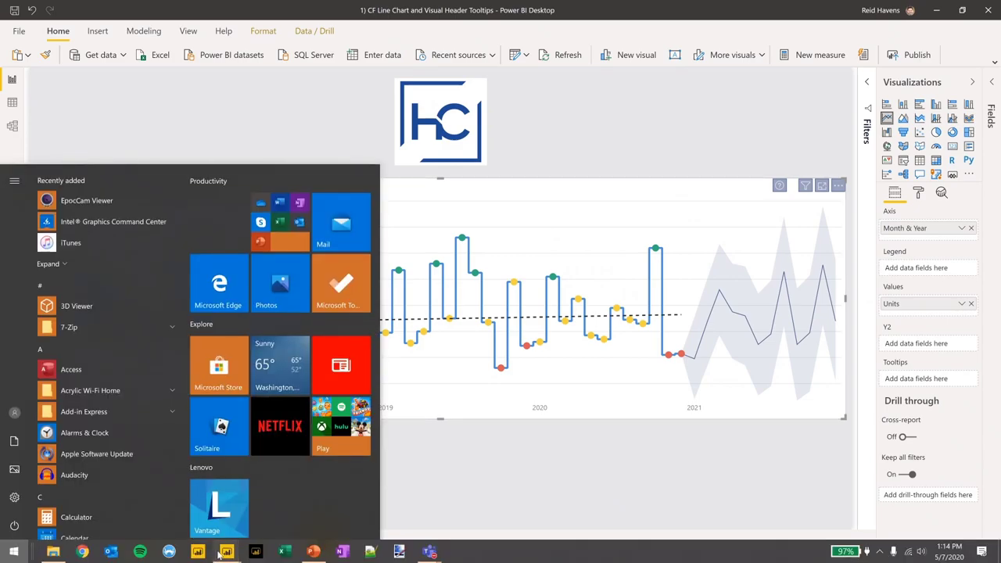
left_click(220, 553)
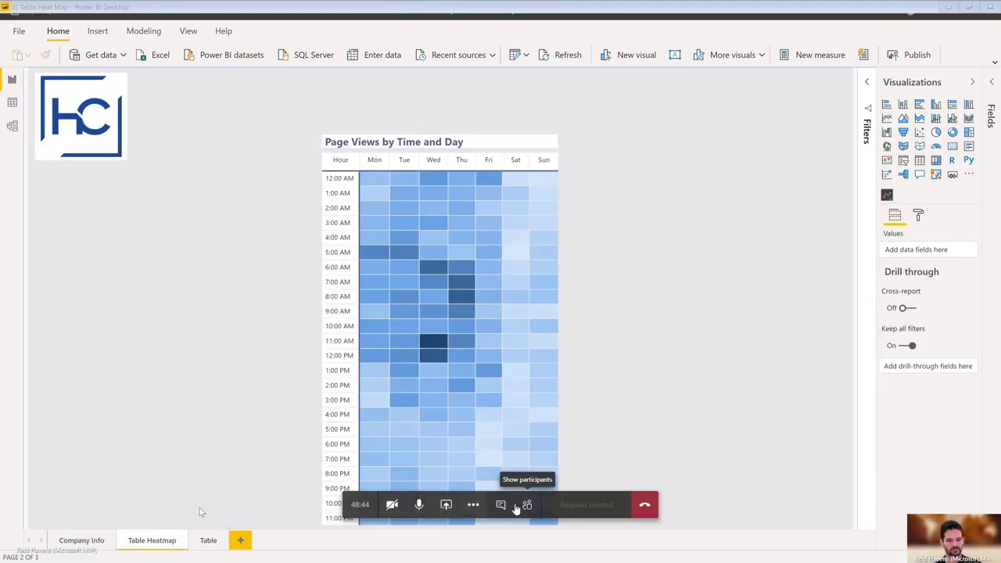
left_click(420, 504)
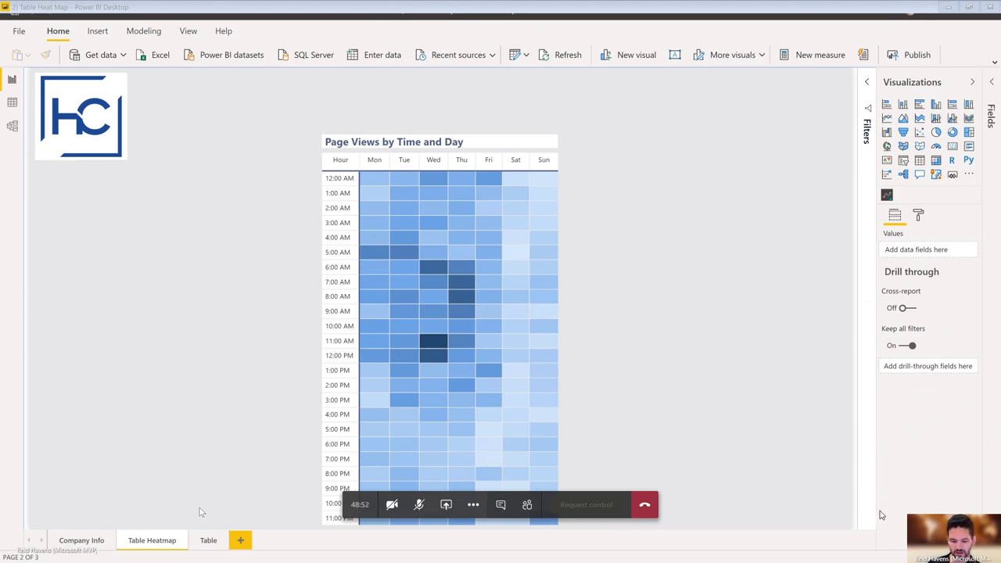
left_click(419, 506)
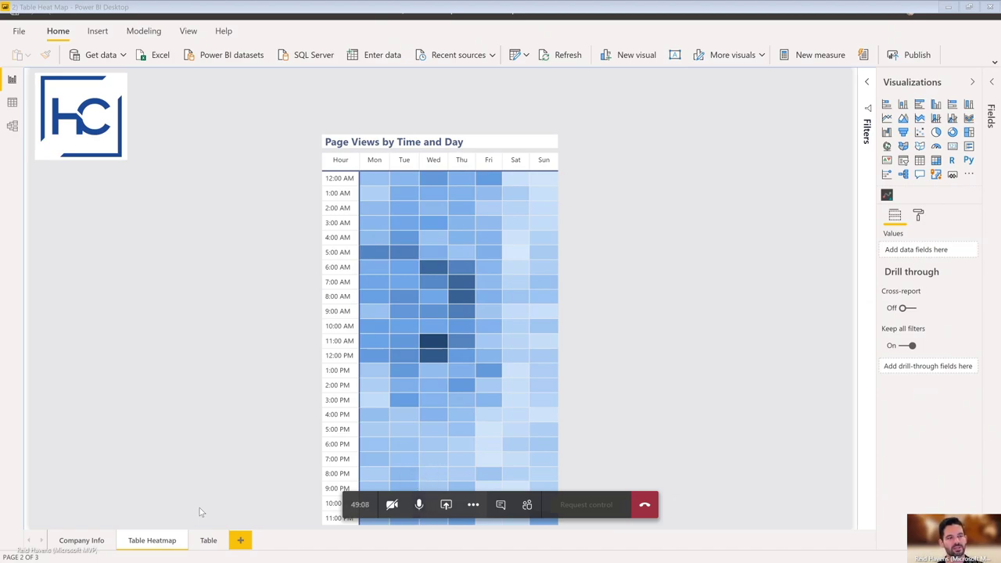
left_click(419, 506)
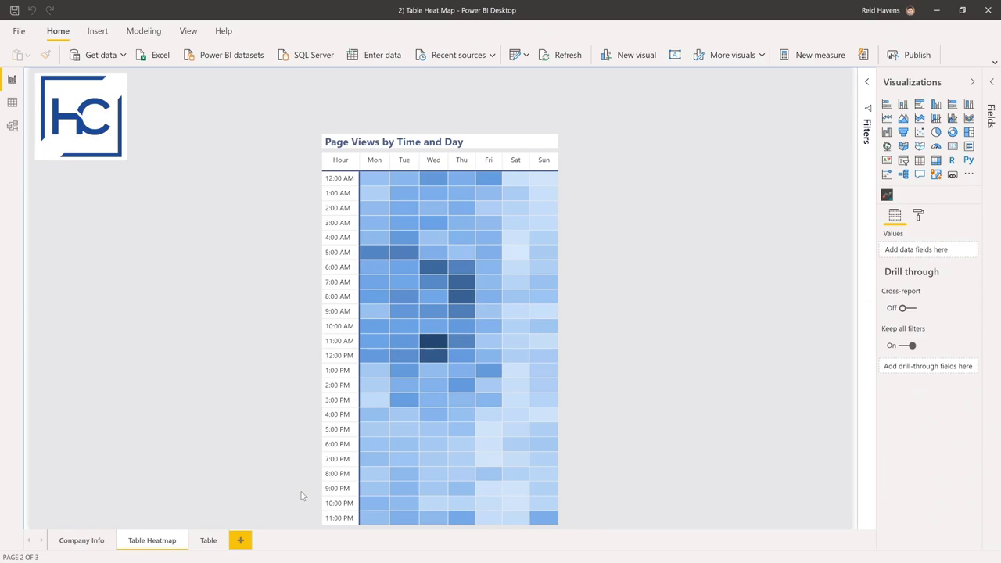
Step: Review the fields and cells of the Page Views by Time and Day heatmap and go to the Table page
left_click(561, 247)
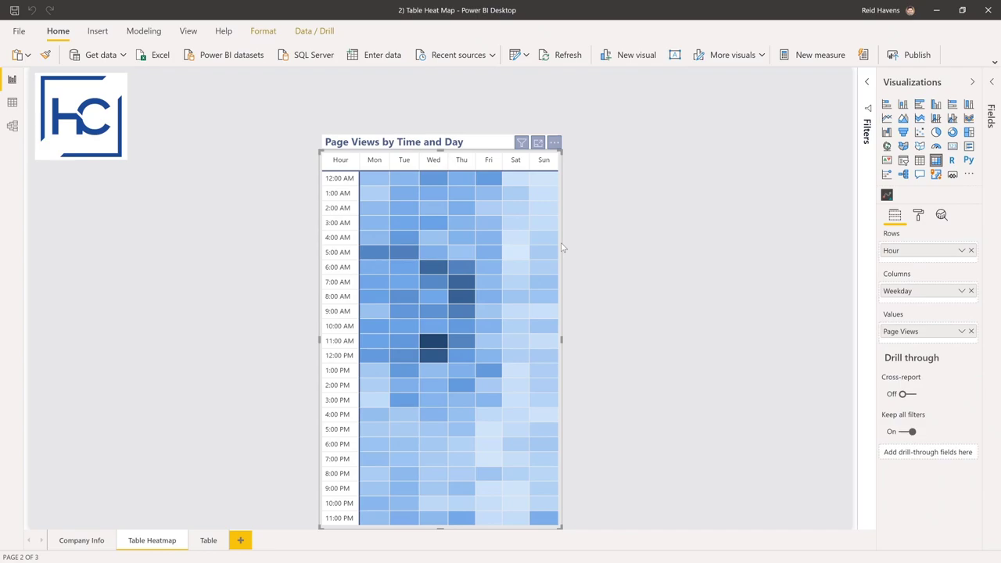
mouse_move(386, 179)
left_click(205, 540)
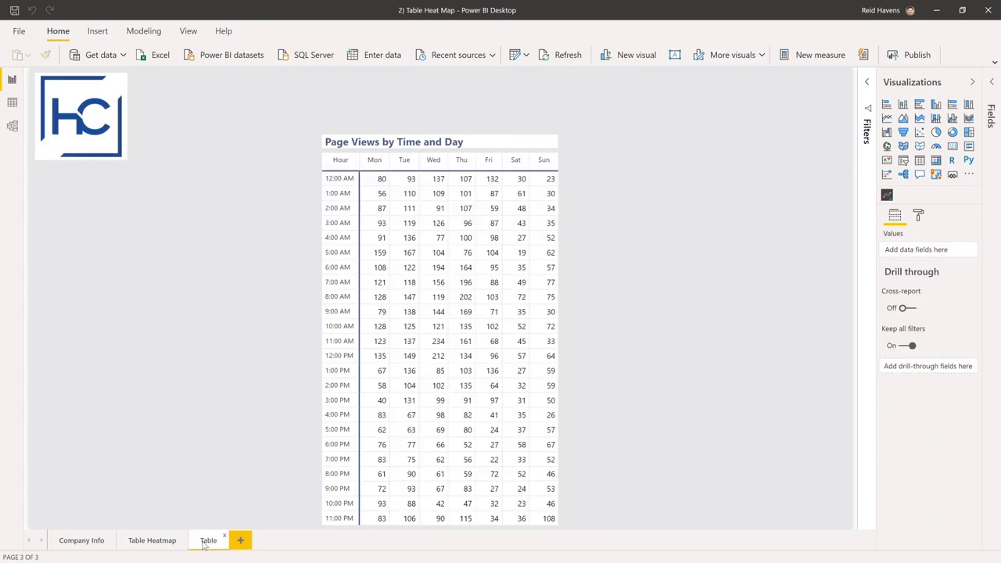
Step: Open the background color conditional formatting for Page Views in the unformatted matrix
left_click(558, 226)
left_click(554, 225)
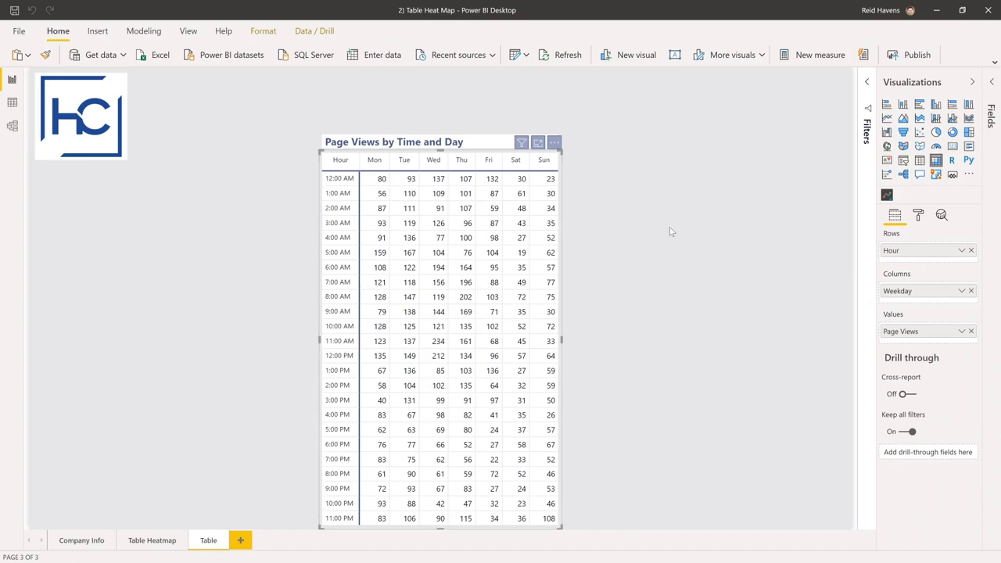
left_click(963, 332)
mouse_move(917, 389)
left_click(797, 388)
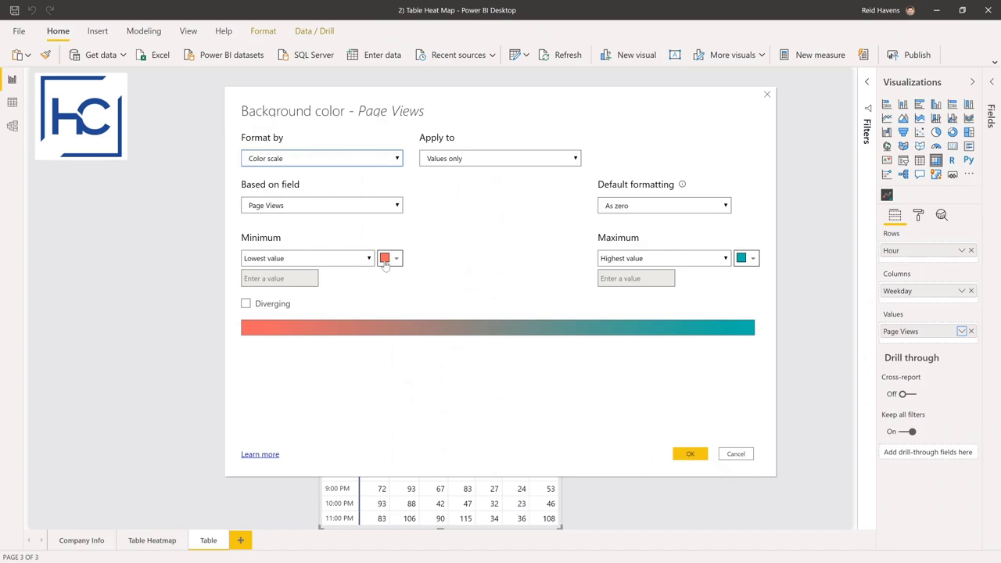
Step: Set the background color scale to light blue for the lowest value and dark navy for the highest value
left_click(391, 258)
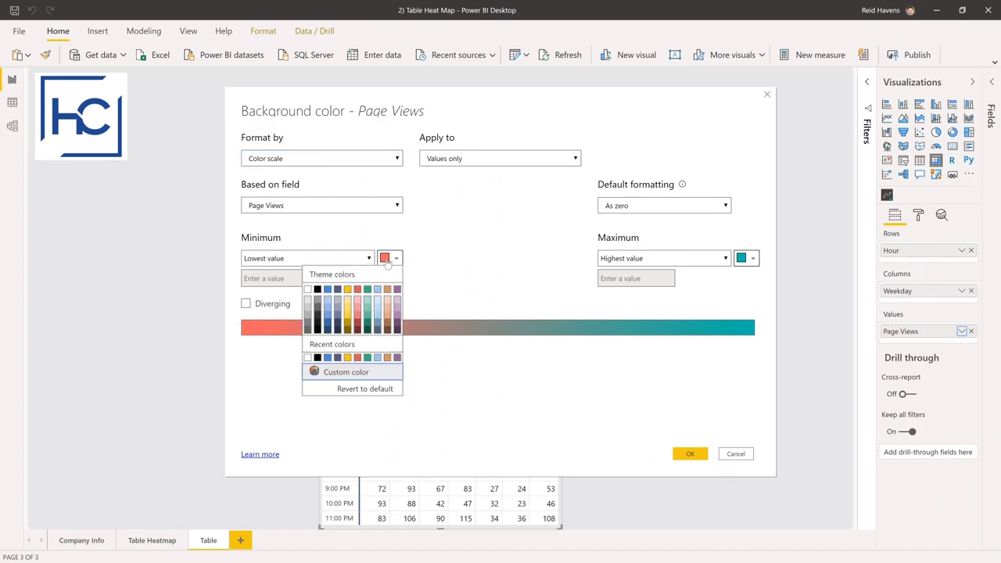
left_click(338, 299)
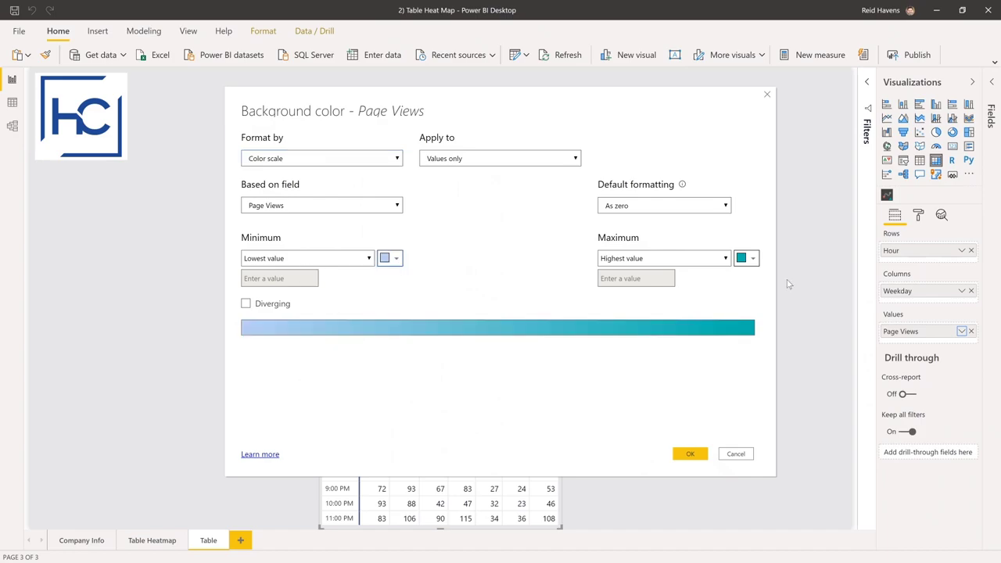
left_click(747, 260)
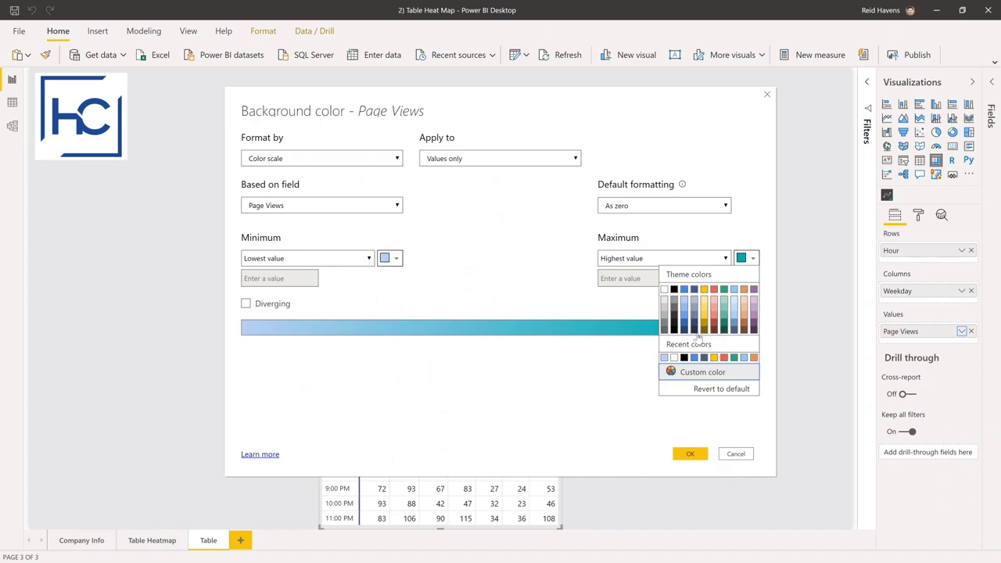
left_click(695, 330)
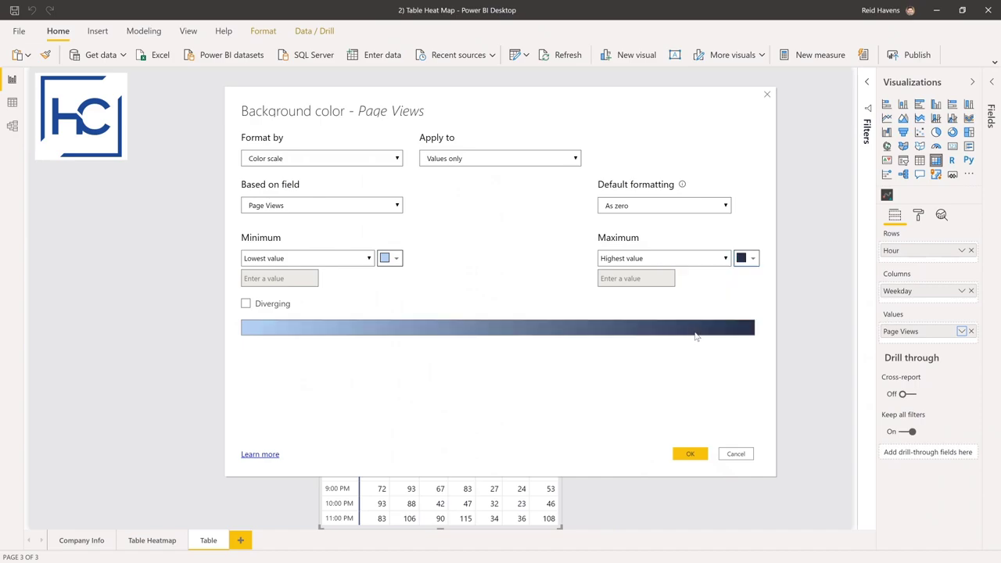
Step: Apply the background color scale to the Page Views matrix and check the 8:00 AM Saturday cell's details
left_click(685, 459)
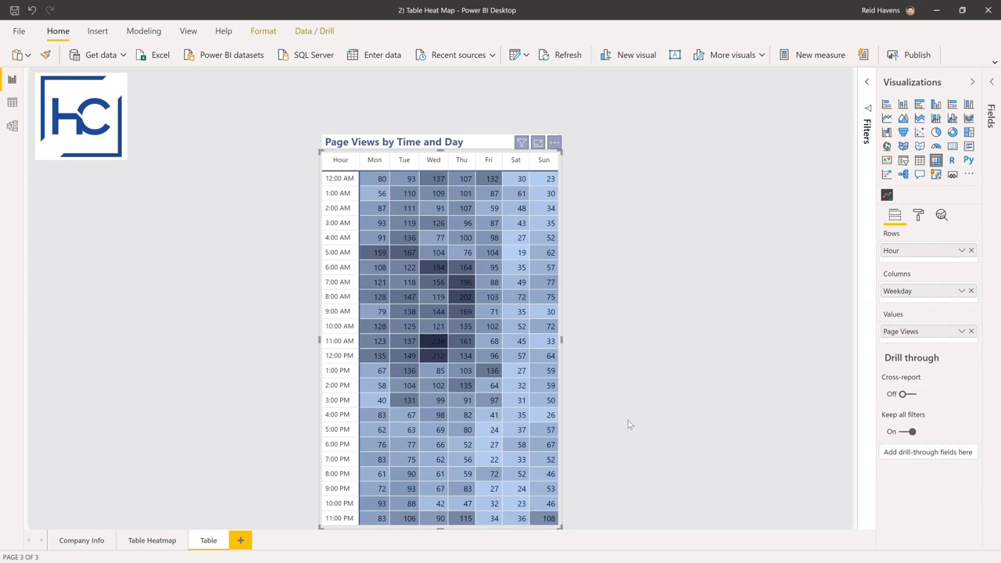
mouse_move(485, 299)
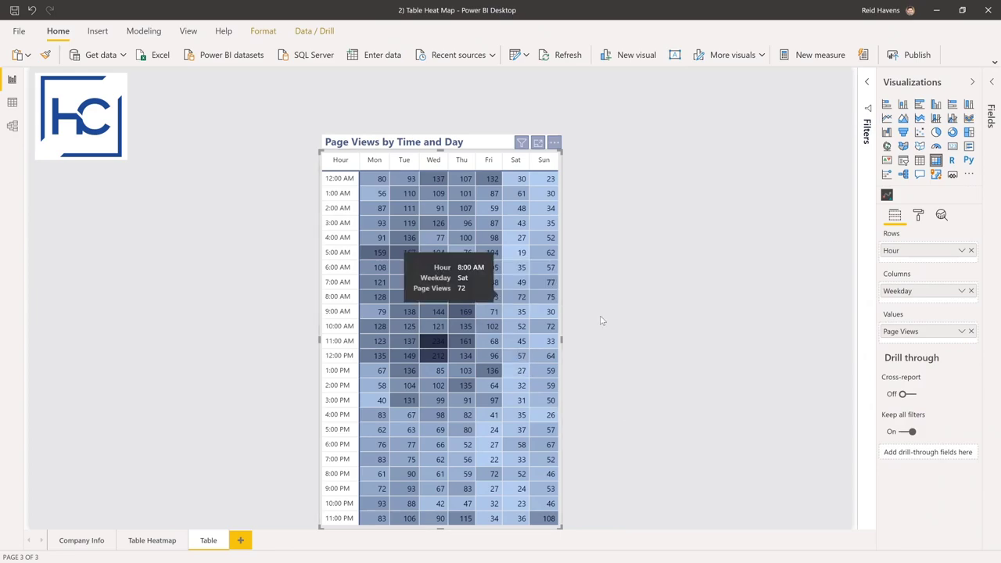
Step: Open the font color conditional formatting for Page Views in the heatmap matrix
left_click(915, 222)
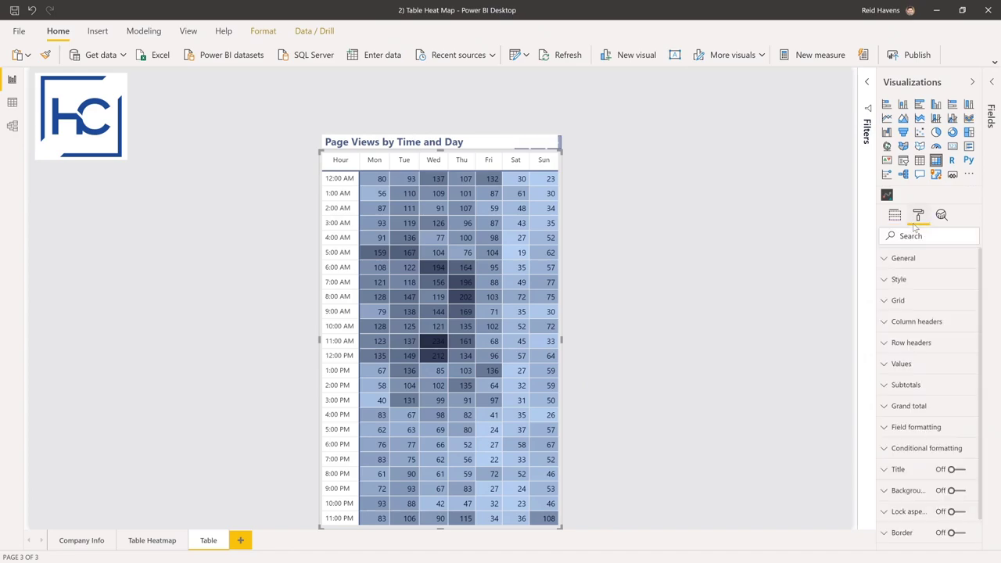
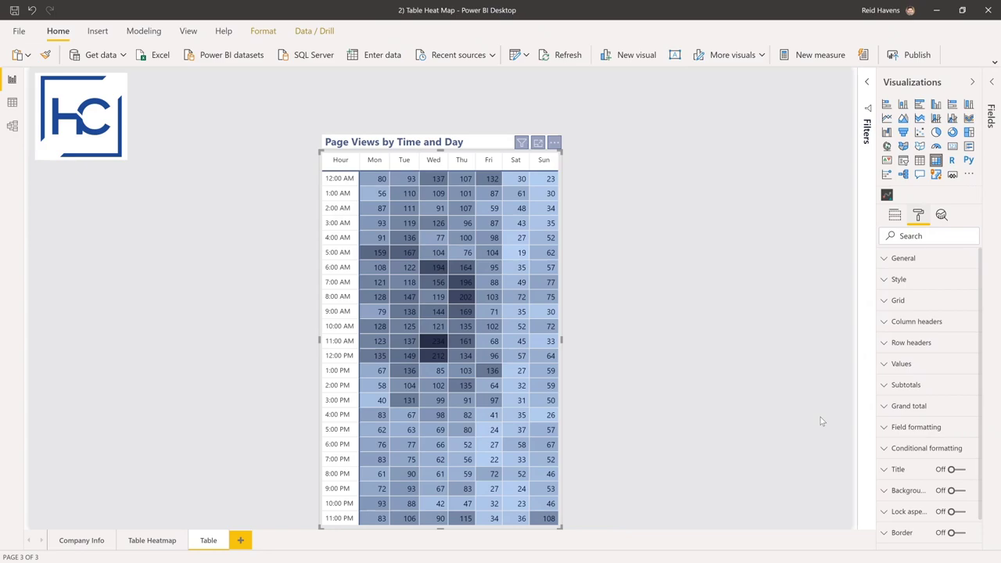
left_click(895, 215)
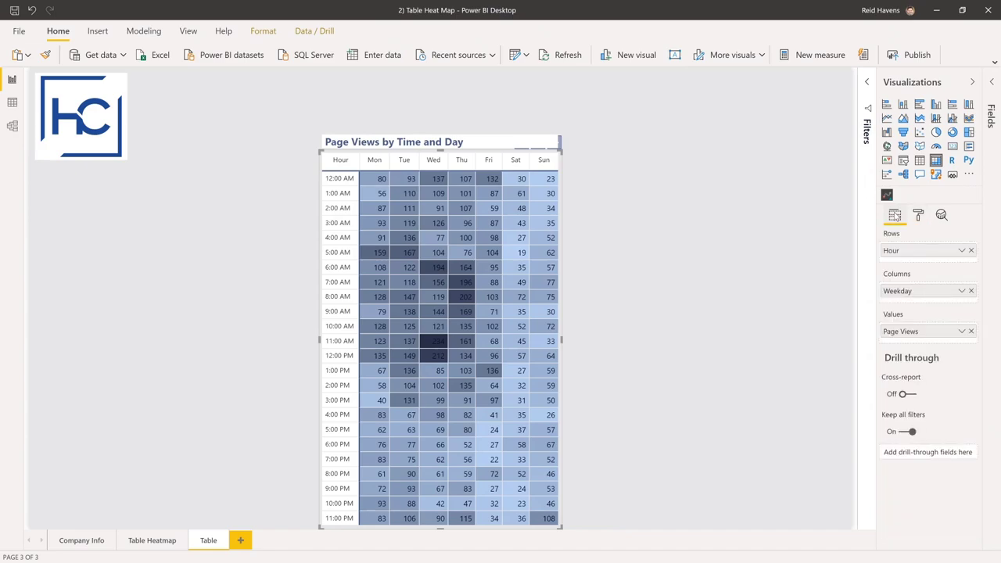
left_click(962, 332)
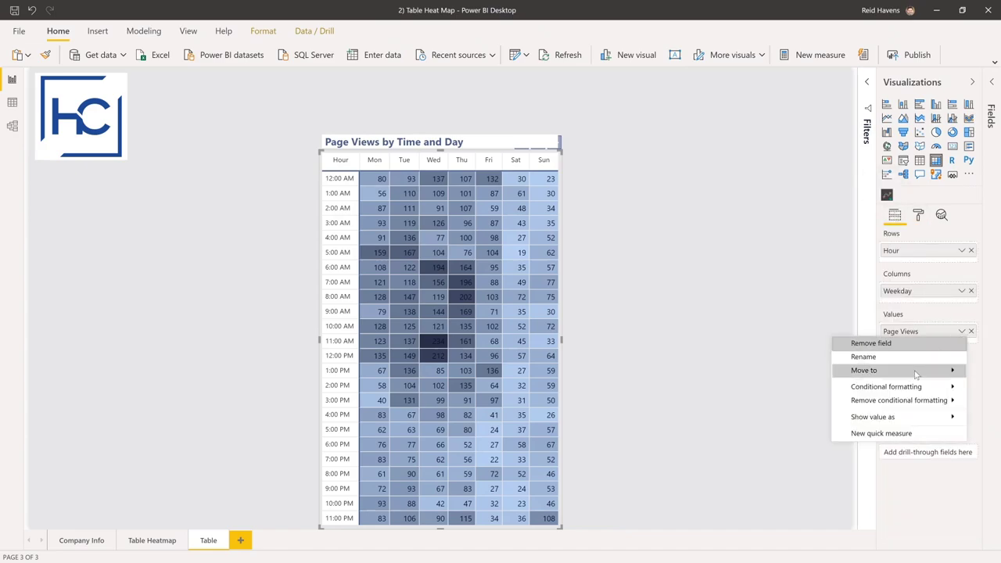
mouse_move(912, 388)
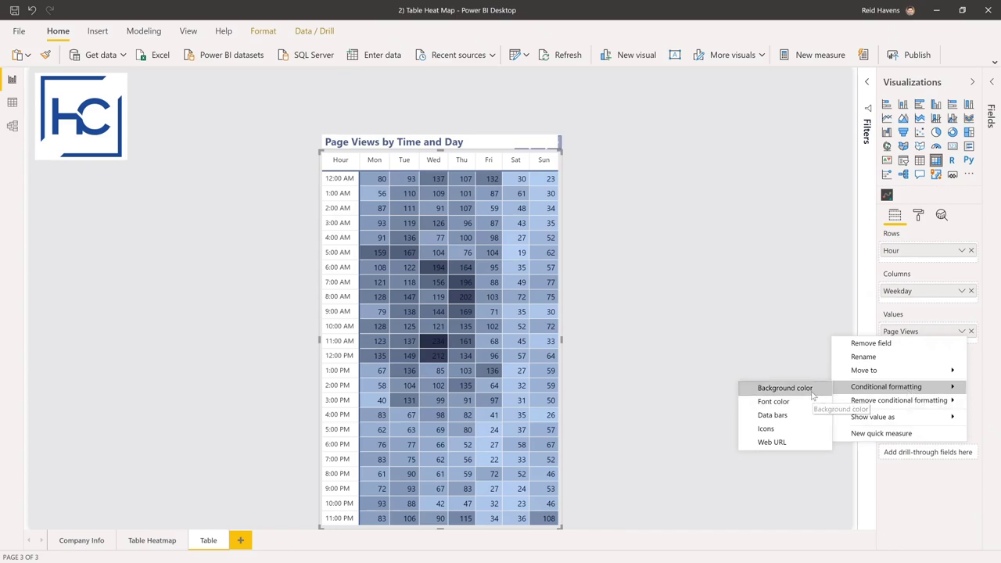
left_click(773, 402)
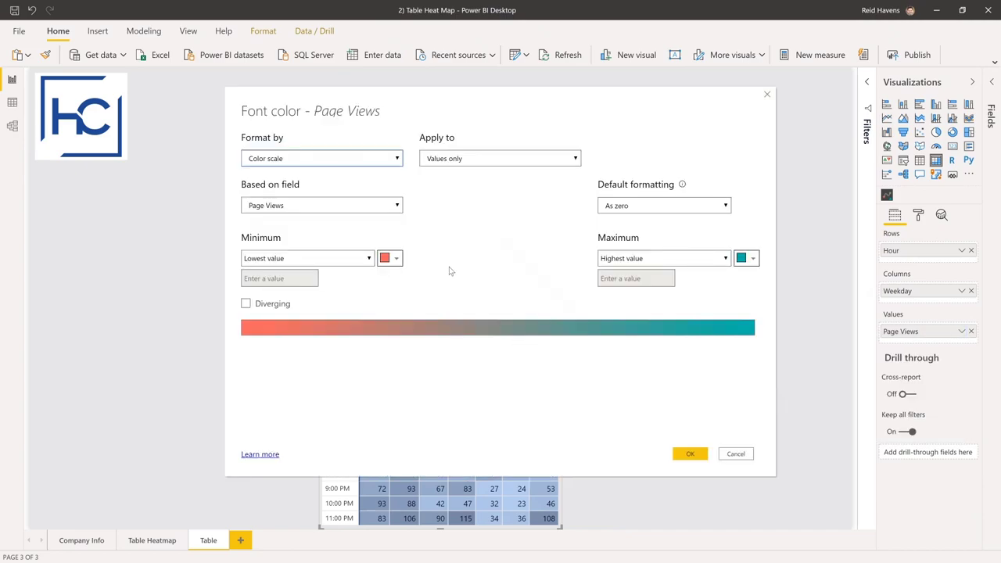
Step: Apply a font color scale matching the background: light blue for the lowest value and dark navy for the highest value
left_click(383, 260)
left_click(330, 305)
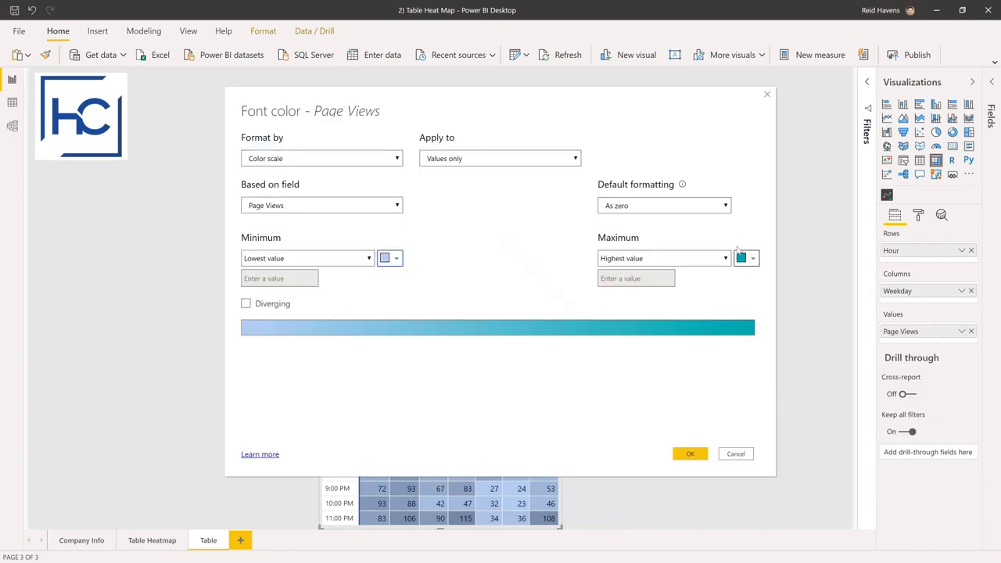
left_click(743, 260)
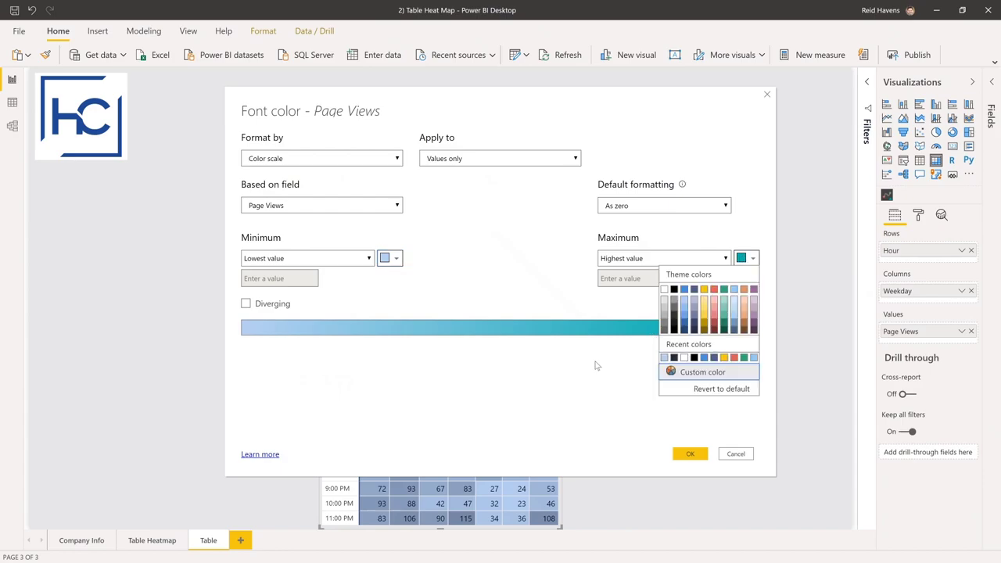
left_click(696, 331)
left_click(688, 454)
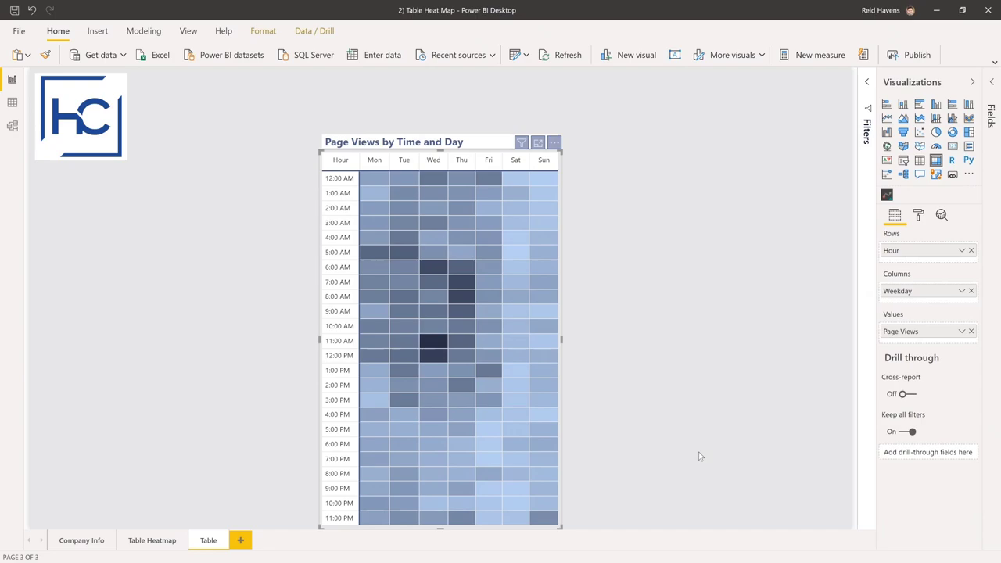
Step: Review the formatting categories and the filters applied to the Page Views heatmap
left_click(919, 216)
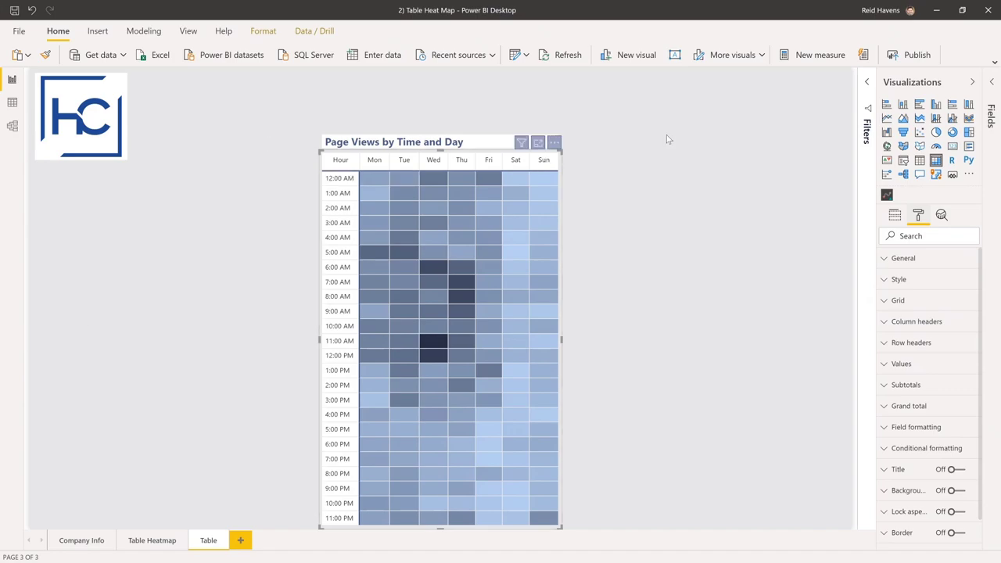
left_click(867, 81)
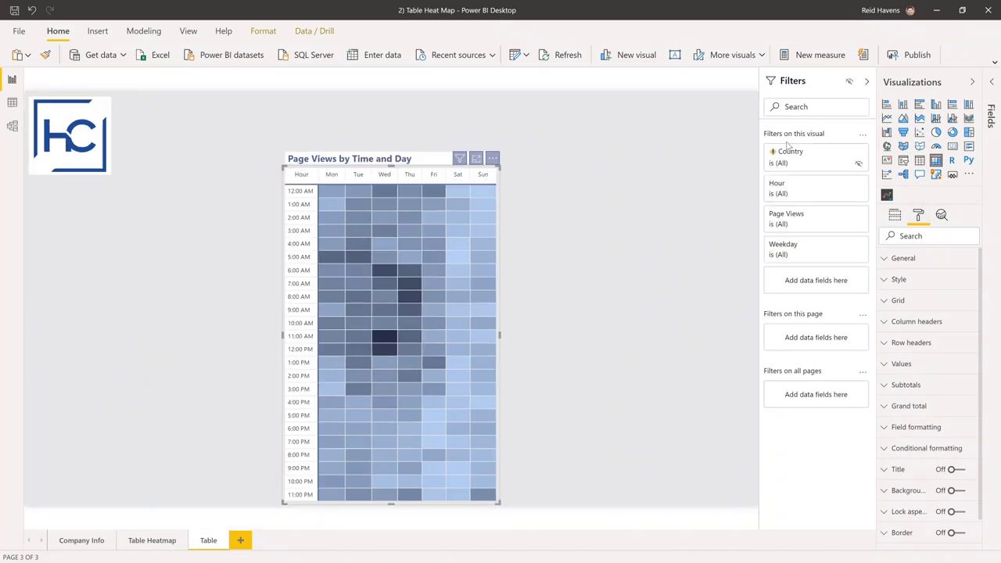
left_click(848, 155)
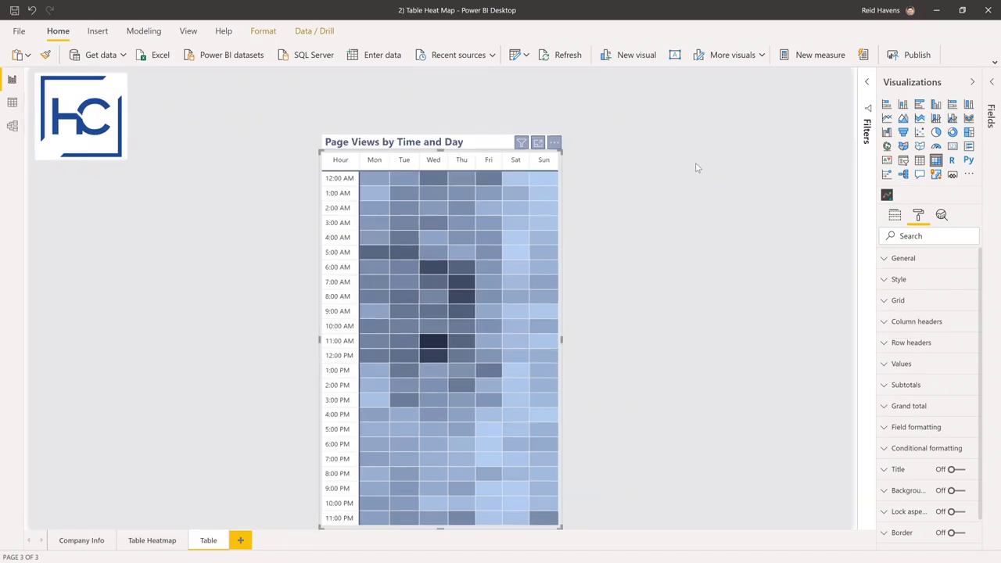
left_click(867, 81)
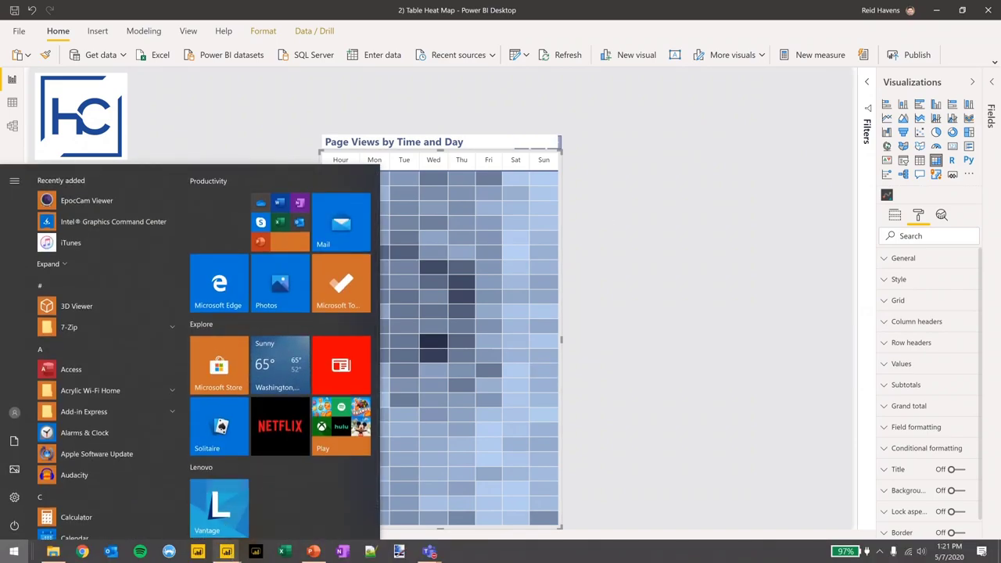
Step: Switch to the "3) Stacked Column Chart with Total" report in another Power BI Desktop window and go to the Stacked Column page
mouse_move(227, 547)
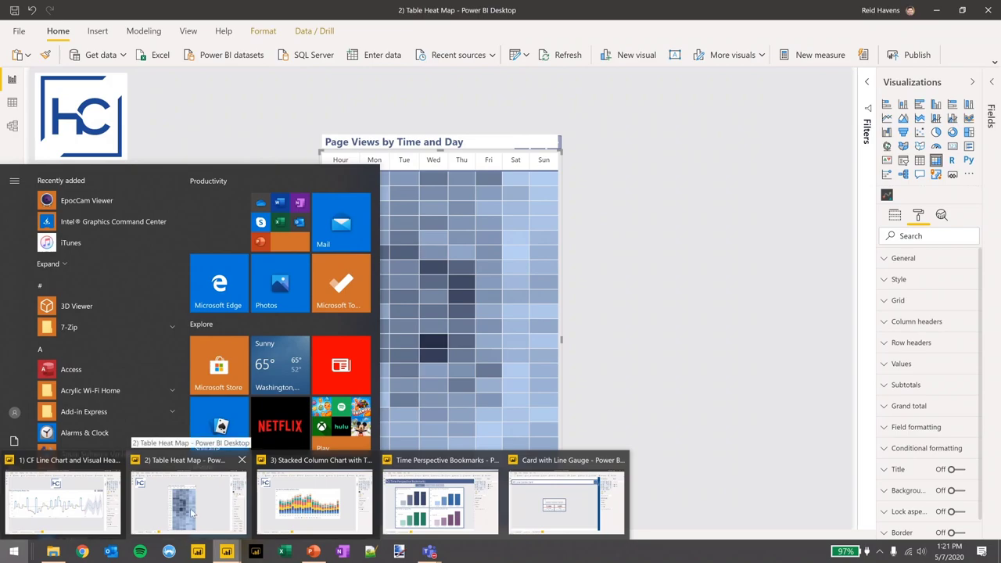
mouse_move(193, 514)
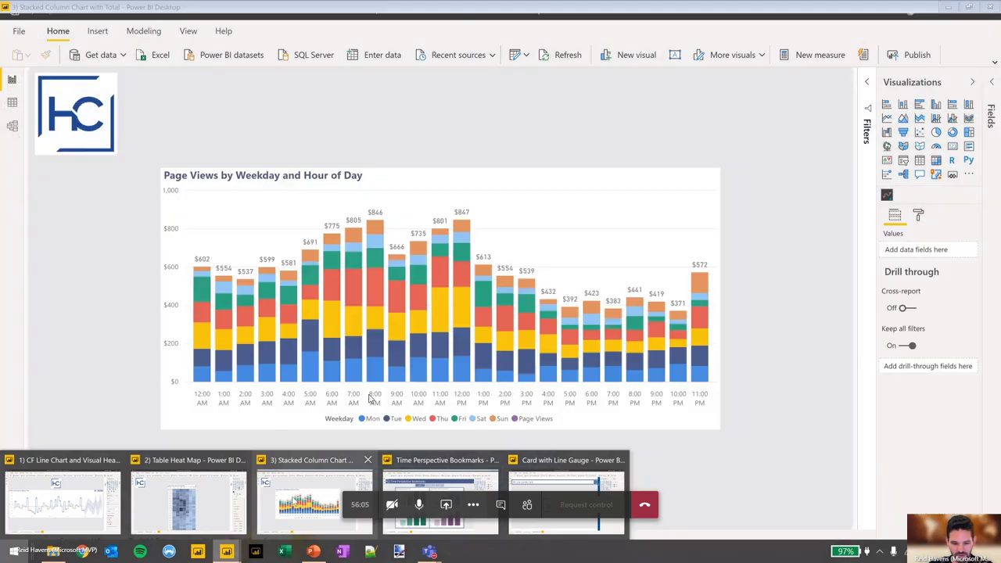
left_click(291, 501)
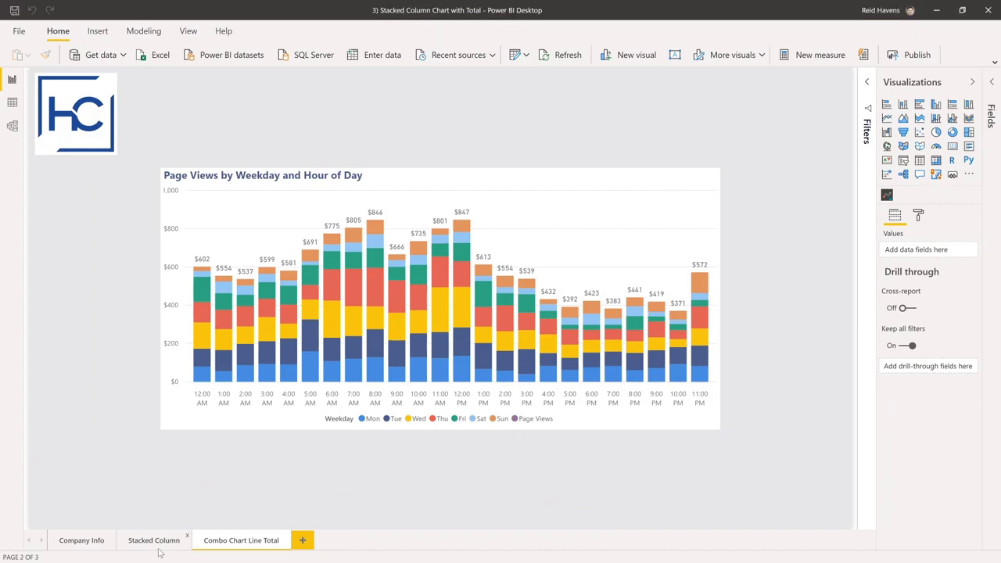
left_click(154, 540)
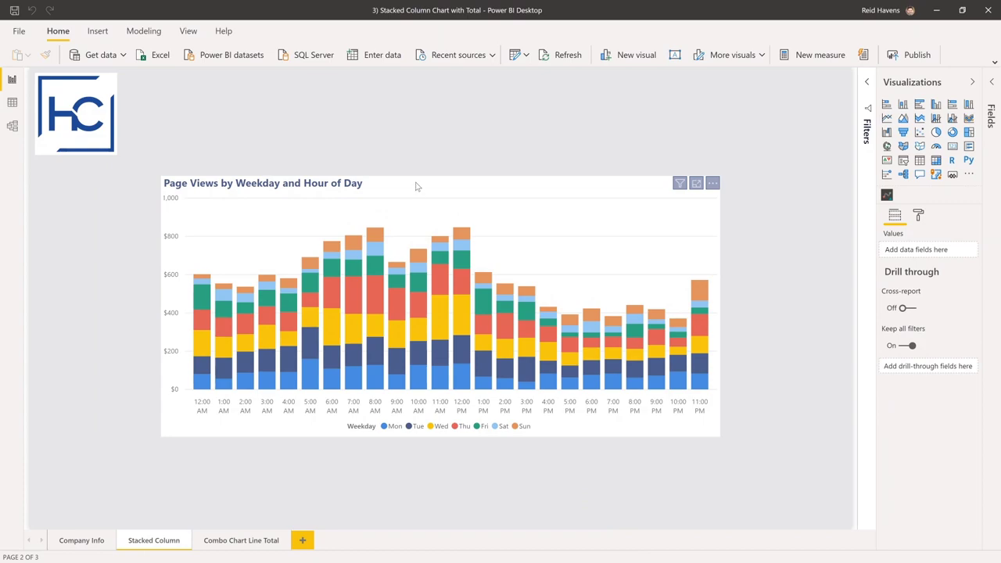
Step: Try data labels on the Page Views by Weekday and Hour of Day chart and turn them off again
left_click(417, 186)
left_click(920, 214)
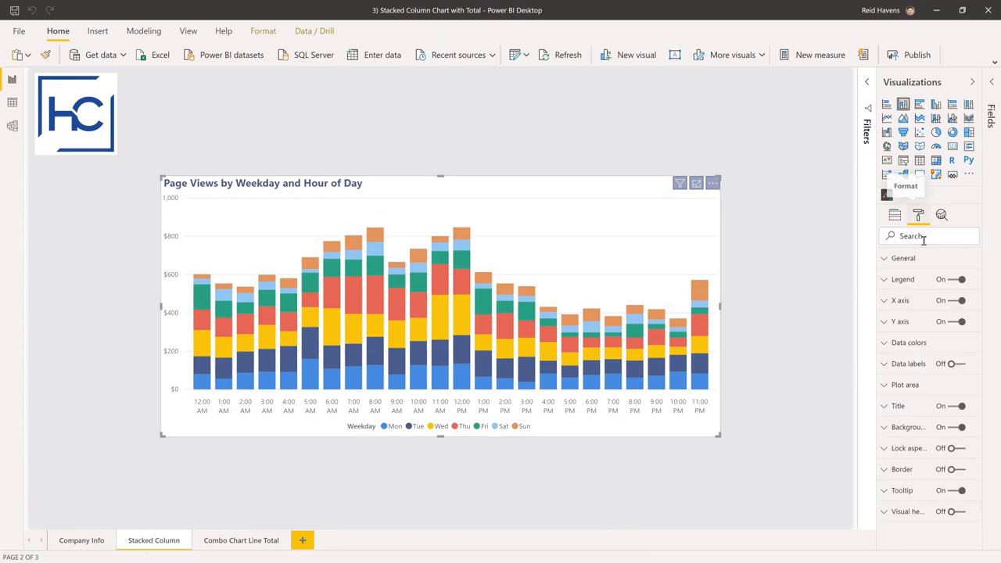
left_click(954, 365)
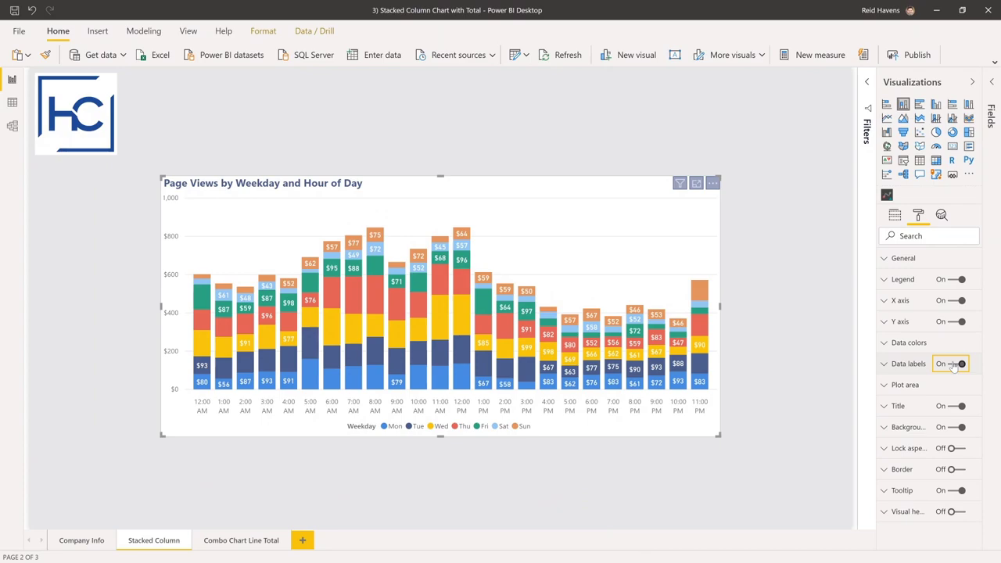
left_click(953, 365)
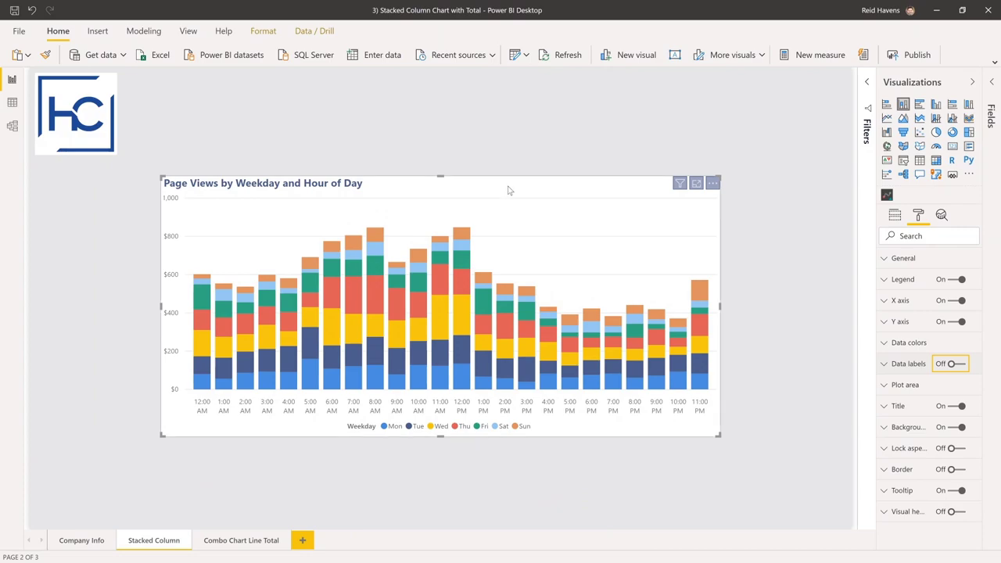
Step: Convert the chart to a line and stacked column chart and add the Page Views measure from the DAX table as line values
left_click(937, 118)
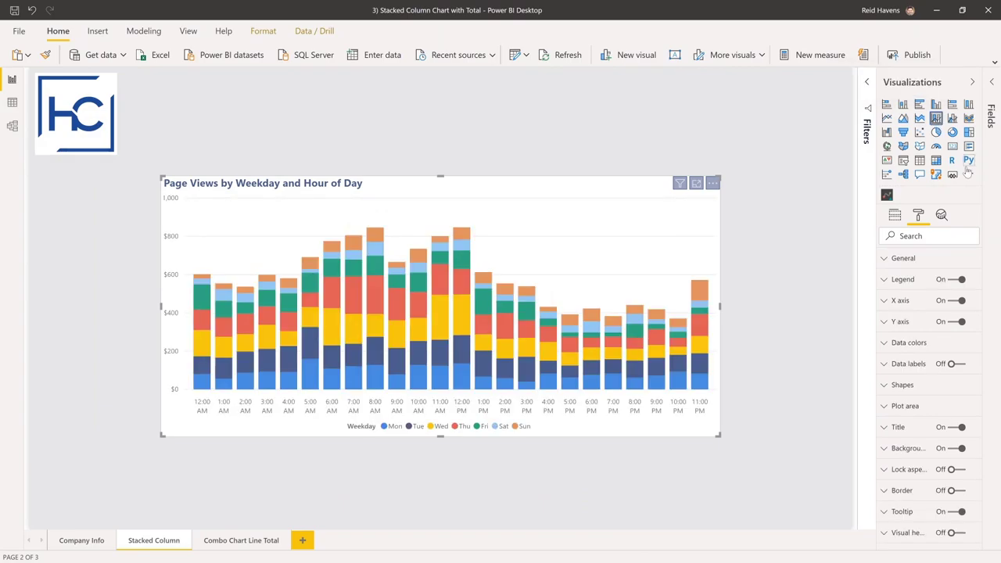
left_click(895, 214)
left_click(992, 115)
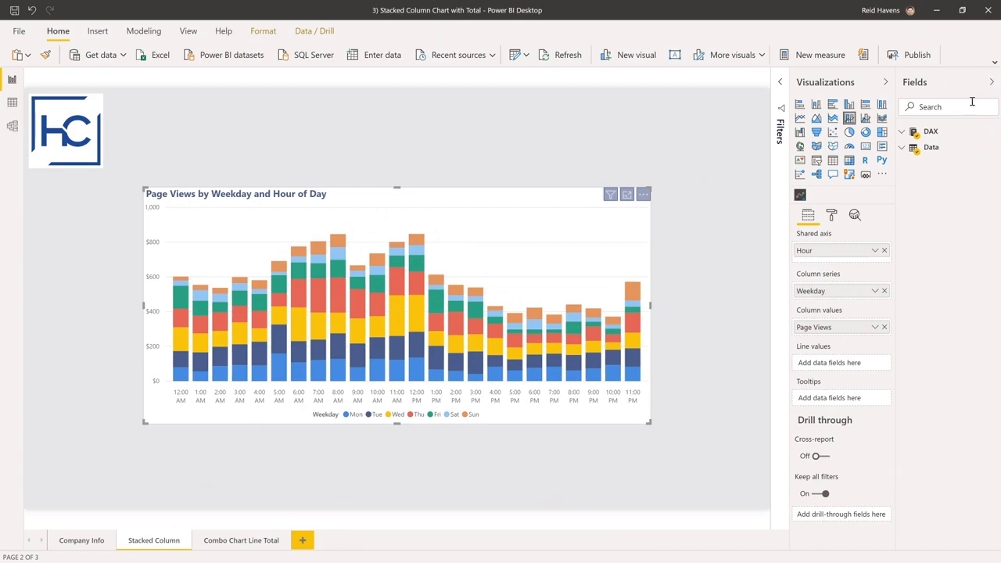
left_click(923, 133)
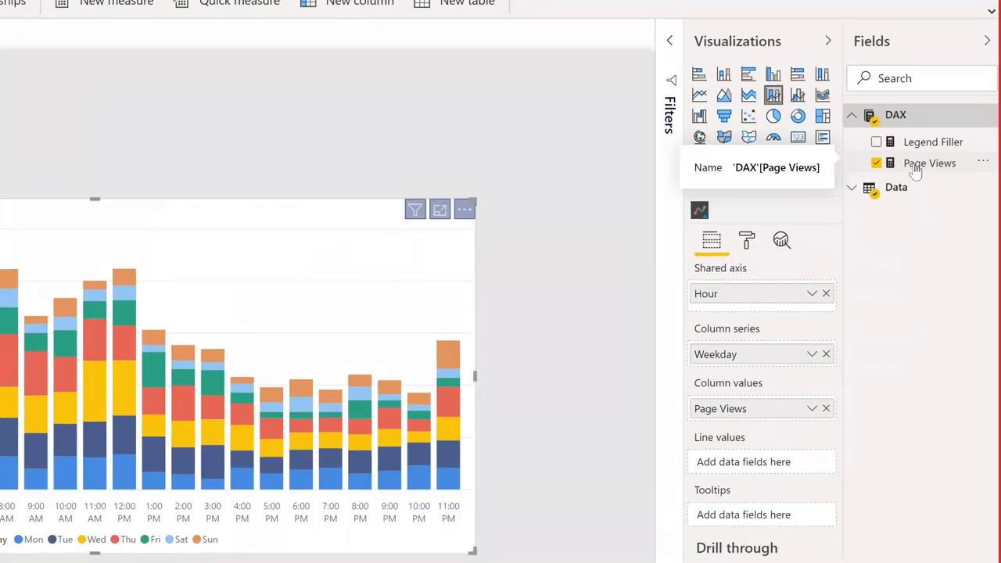
left_click_drag(915, 170, 749, 471)
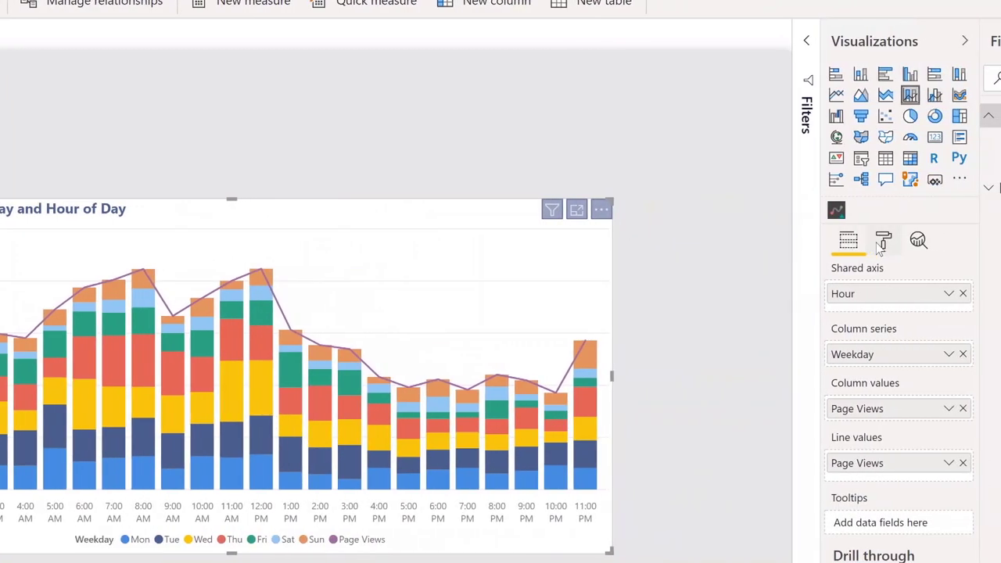
Step: Hide the Page Views total line by setting its stroke width to 0
left_click(883, 243)
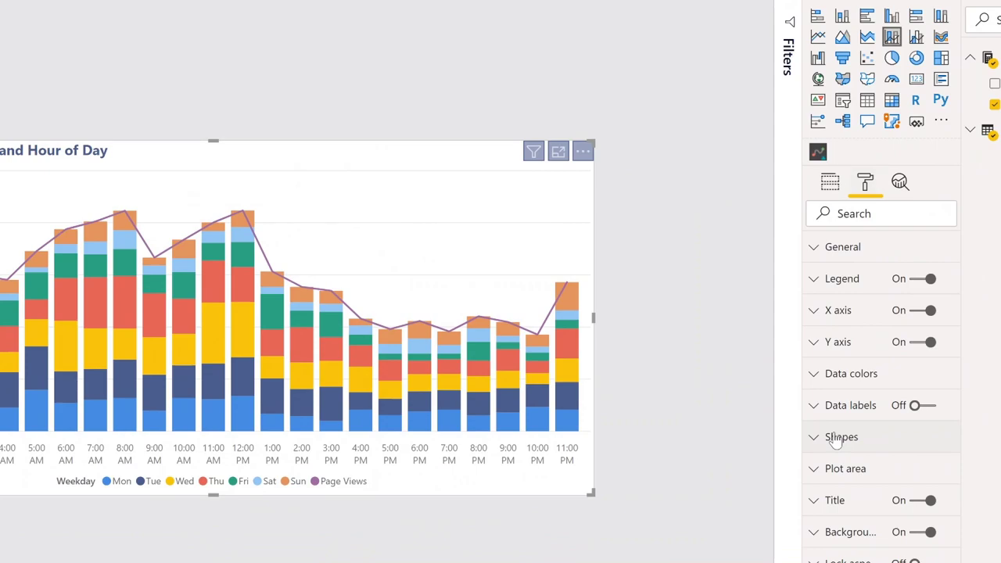
left_click(836, 438)
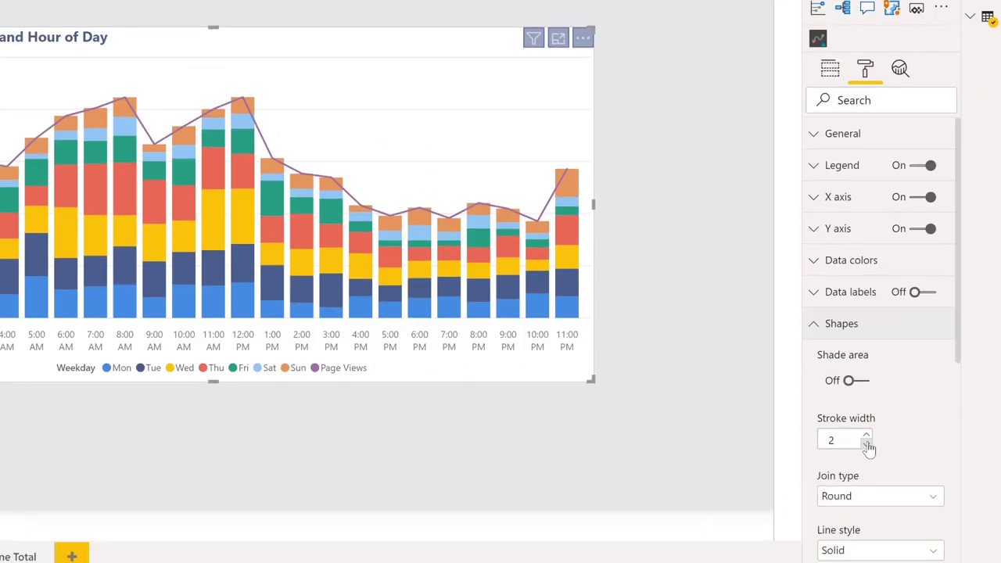
left_click(867, 446)
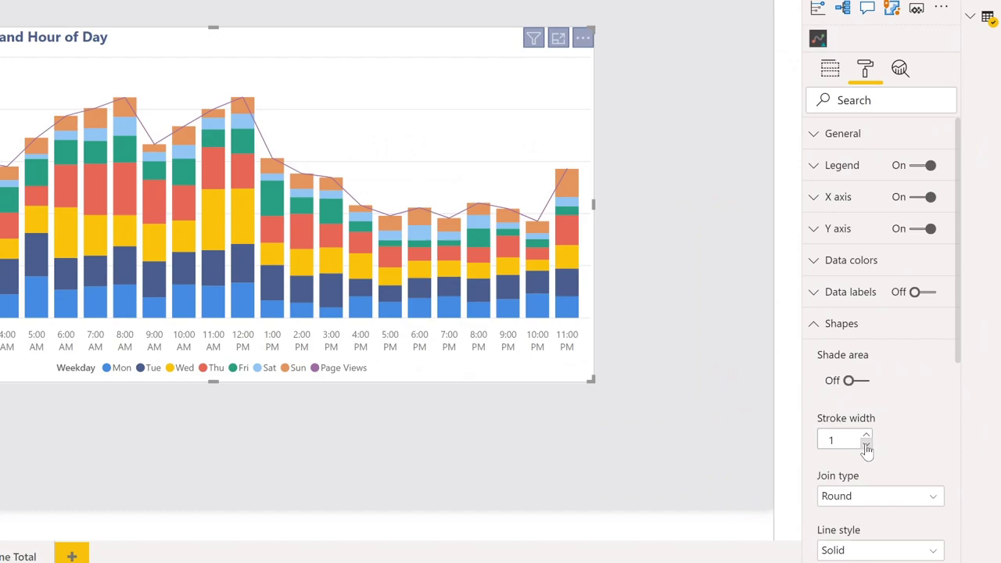
left_click(867, 446)
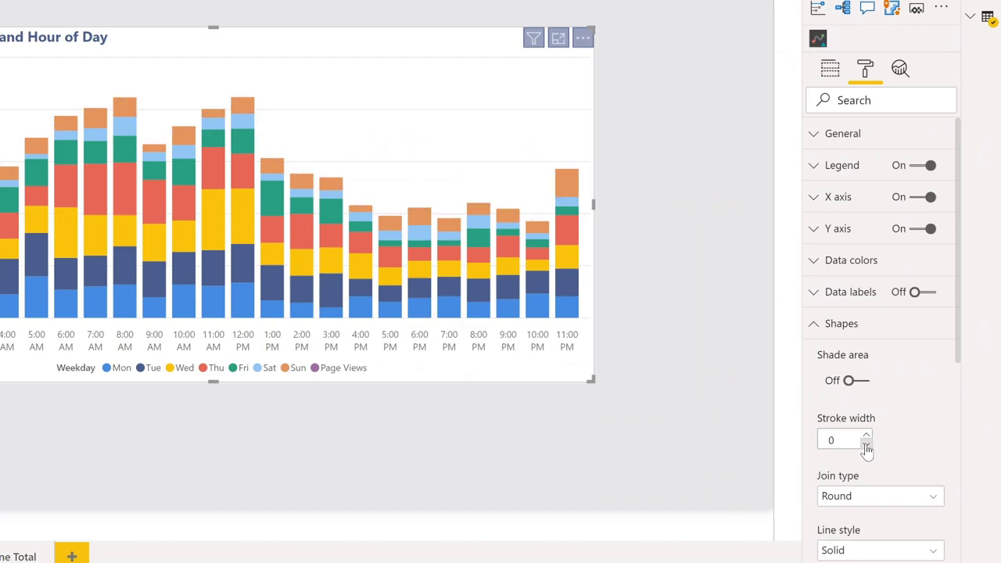
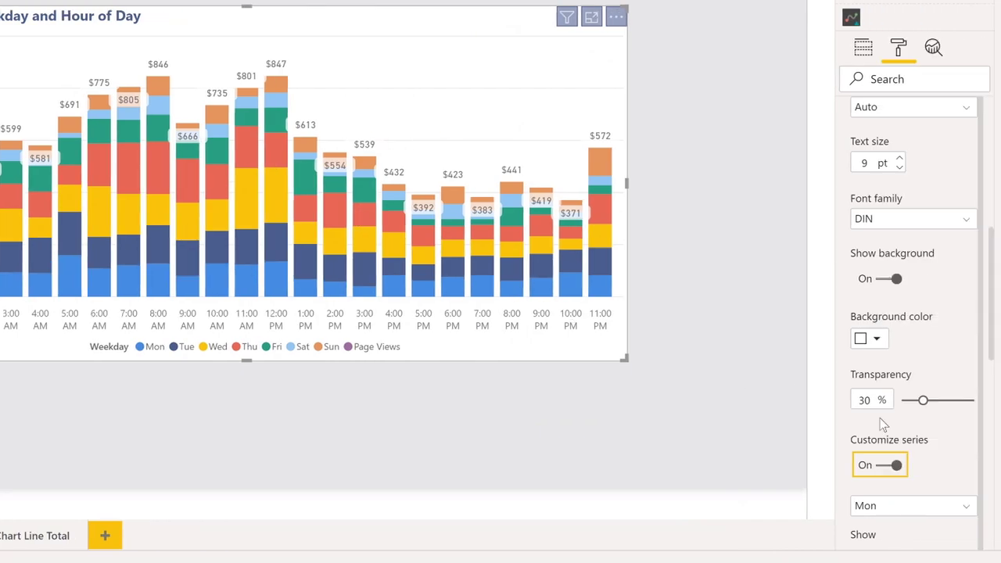
Step: Enlarge the Page Views by Weekday and Hour of Day chart in focus mode and hide the Mon series' data labels
scroll(867, 427, "down", 1)
scroll(860, 411, "down", 1)
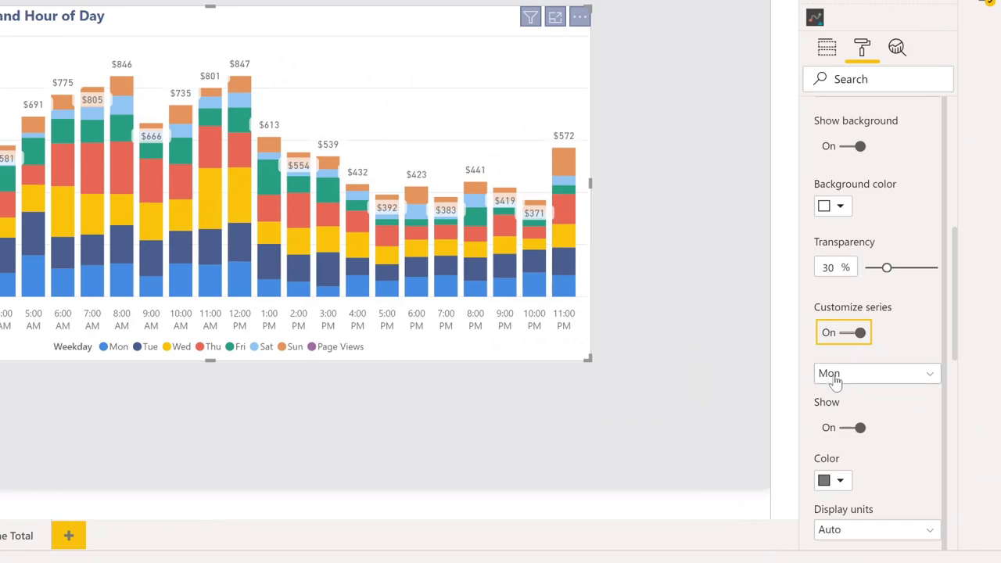
left_click(837, 375)
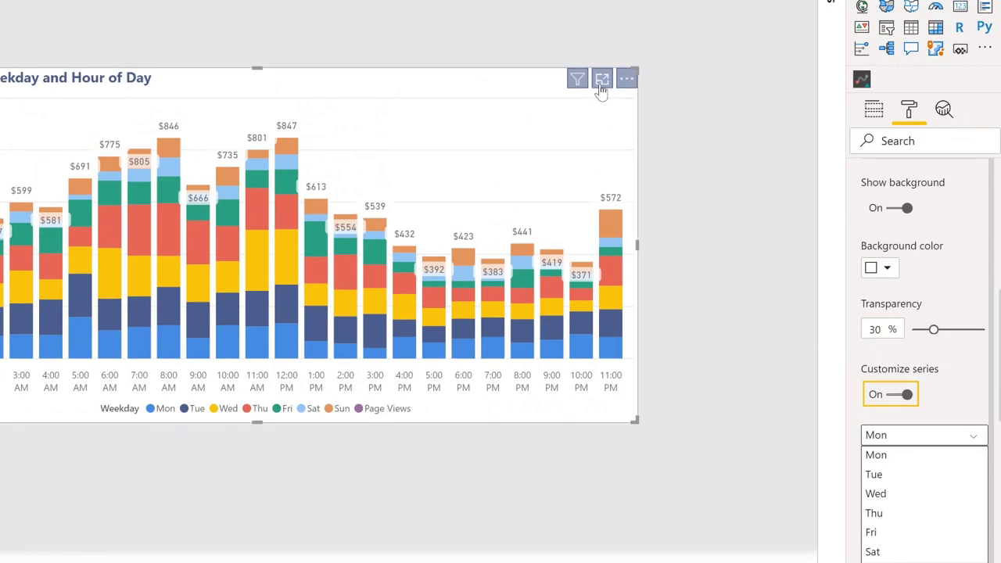
left_click(600, 81)
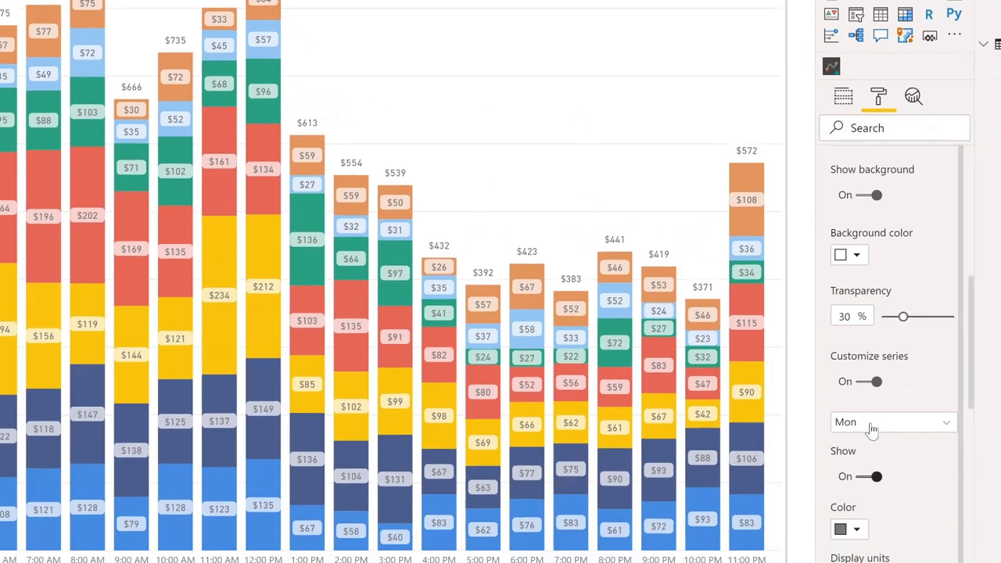
key("space")
Step: Customize the Page Views series' data labels in the report view: set their position to Above and remove their background
left_click(875, 424)
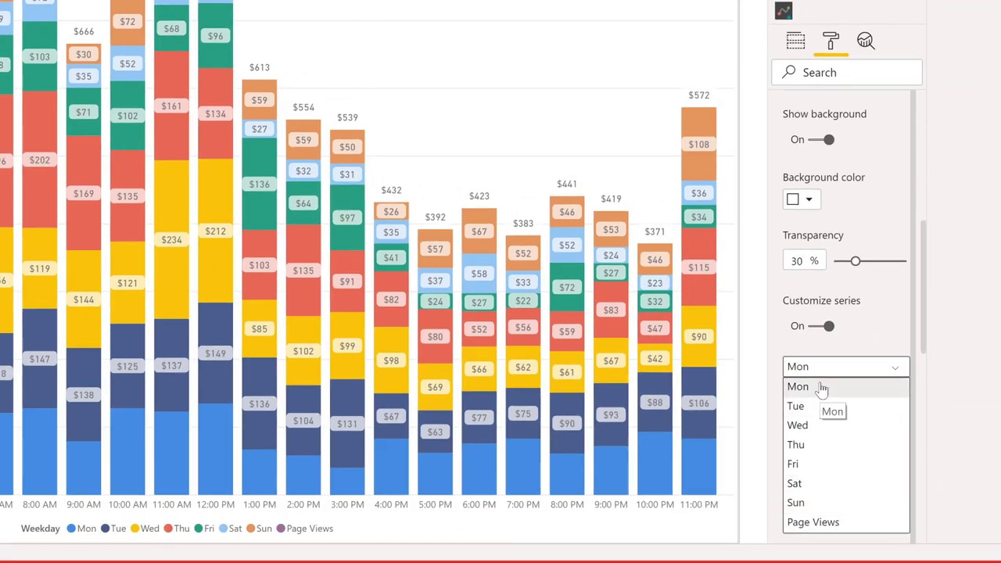
left_click(813, 522)
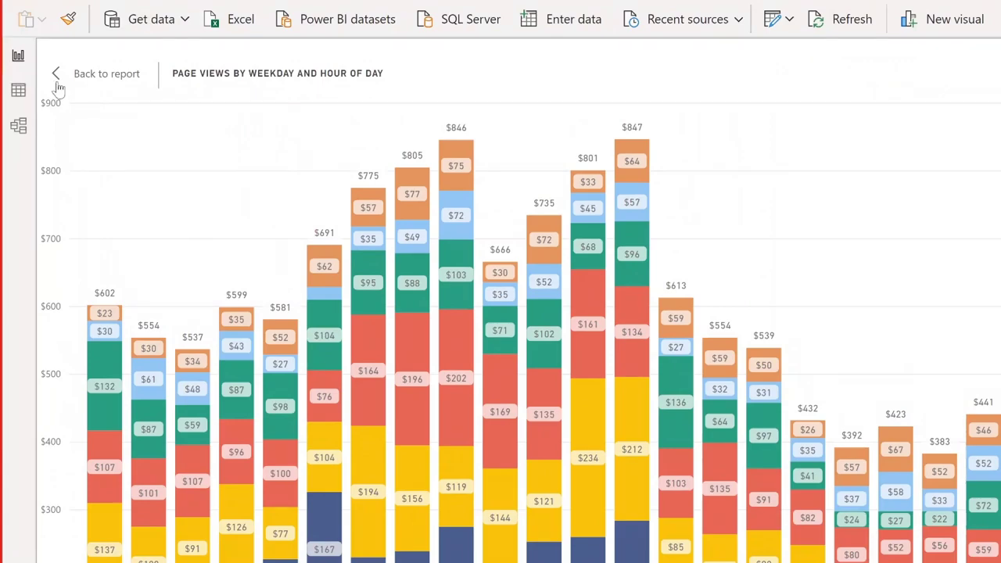
left_click(57, 78)
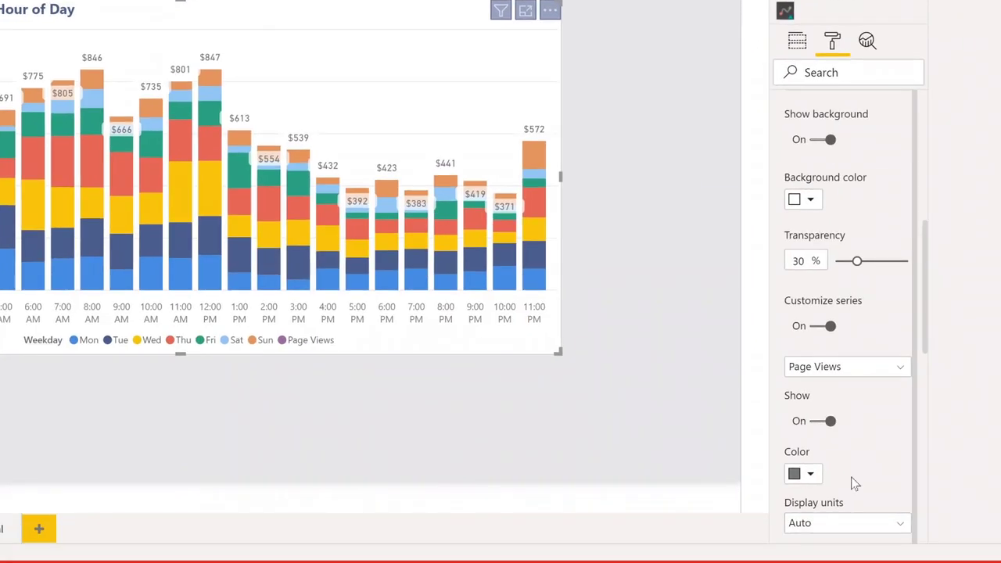
scroll(858, 504, "down", 4)
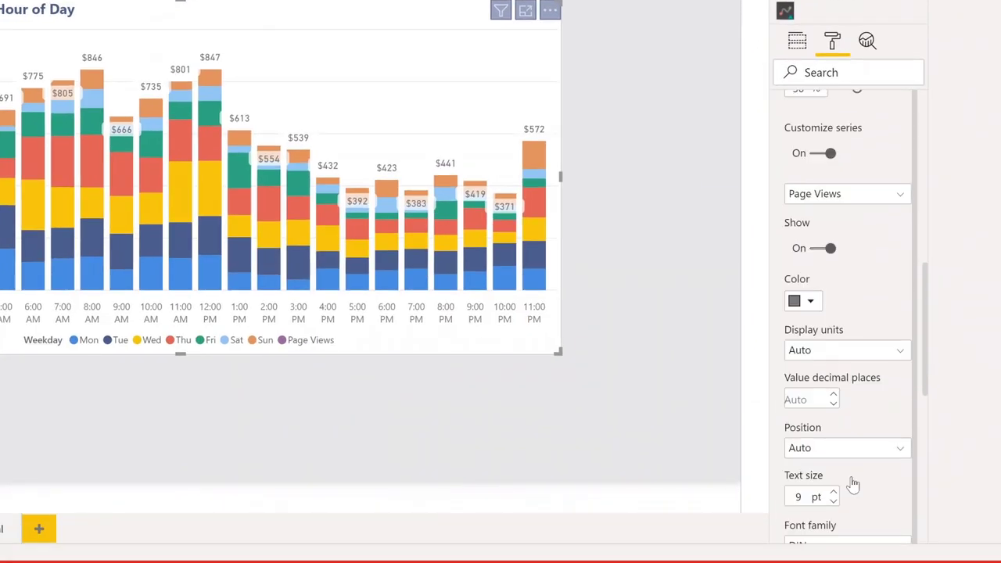
left_click(834, 451)
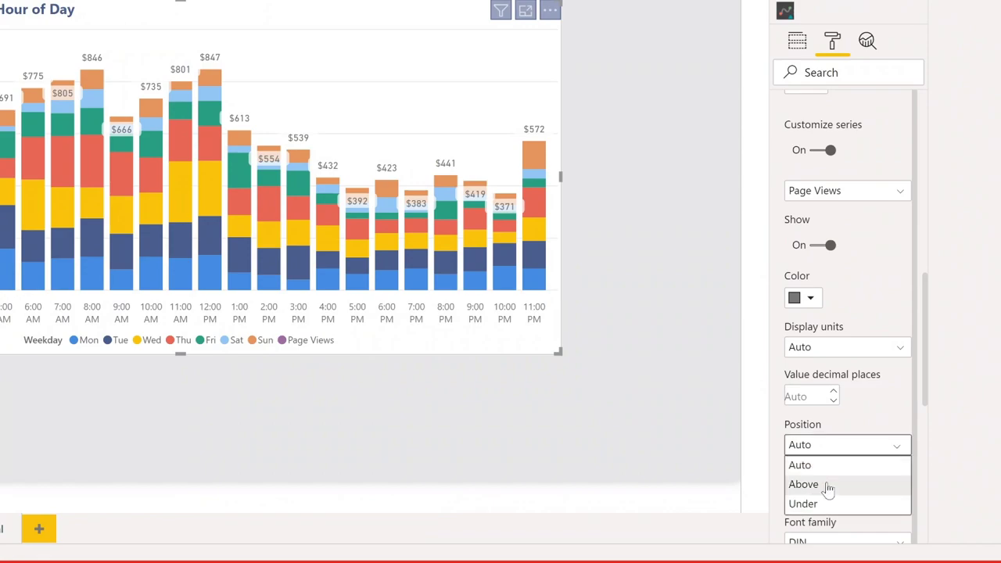
left_click(826, 488)
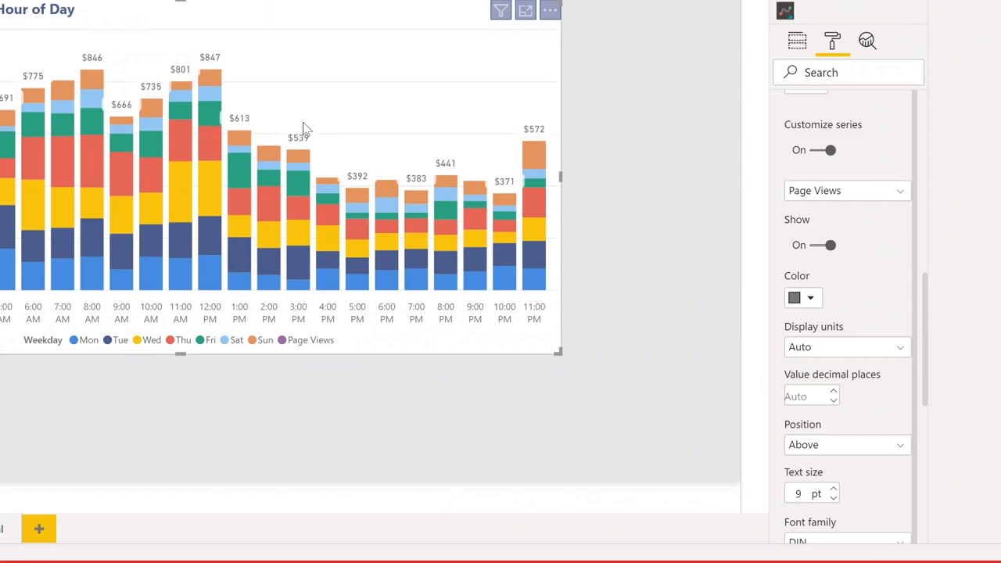
scroll(874, 476, "down", 2)
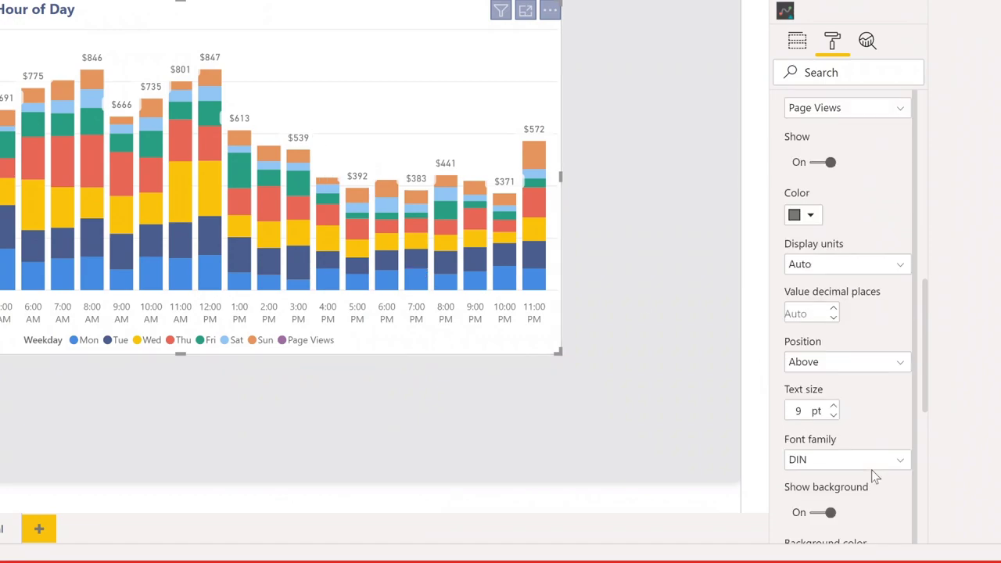
left_click(830, 508)
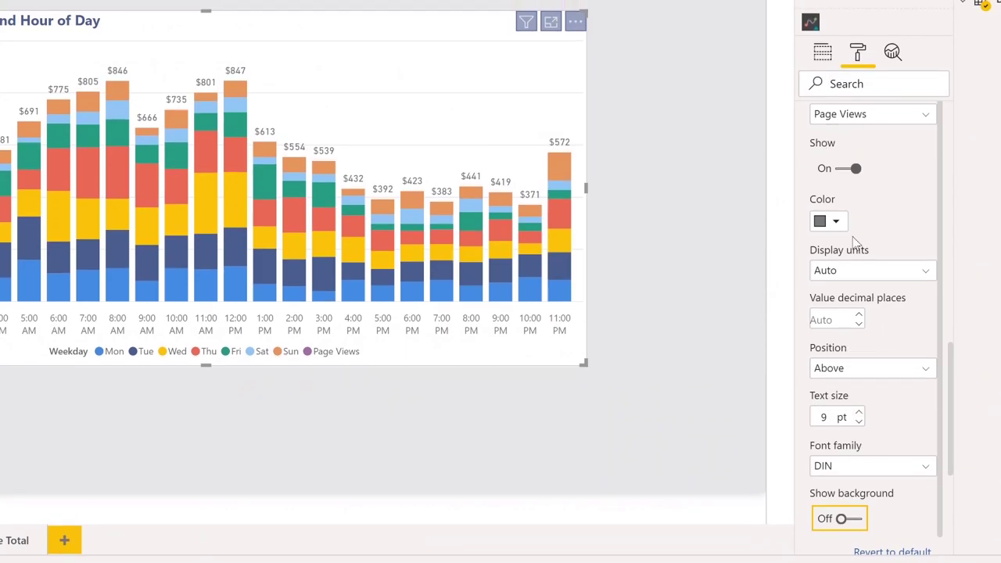
Step: Show markers on the Page Views line in the chart's shape settings
scroll(855, 243, "down", 5)
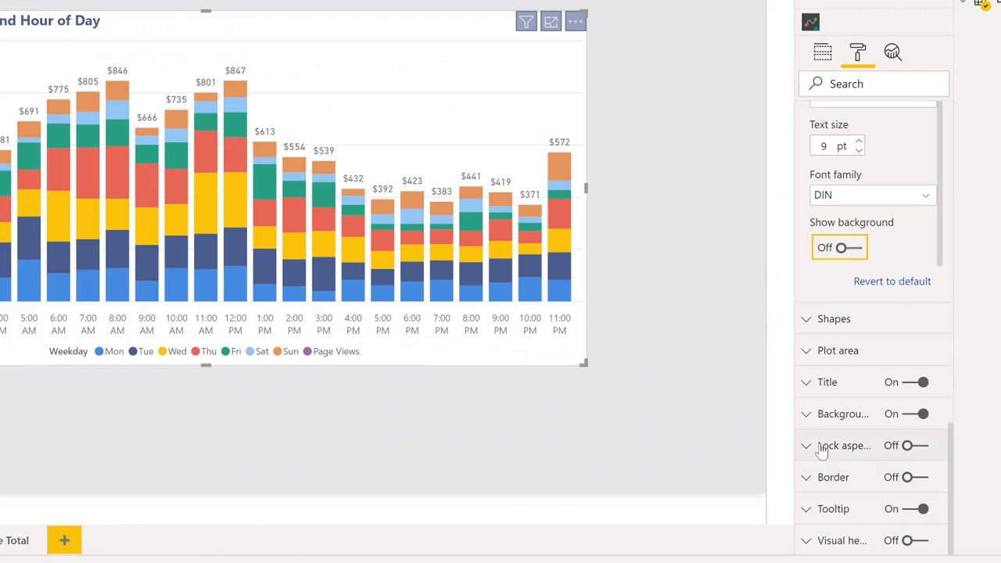
left_click(836, 320)
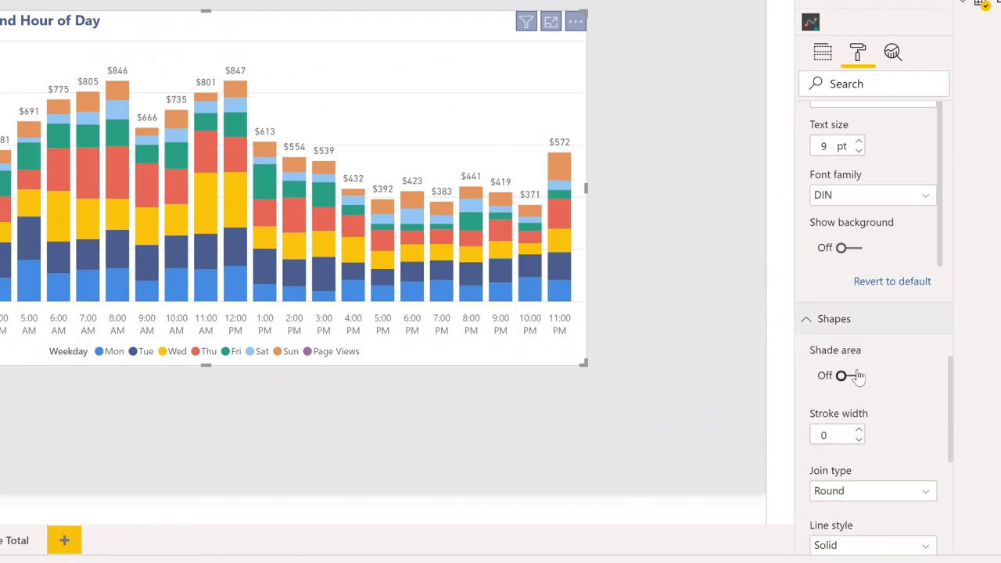
scroll(859, 375, "down", 2)
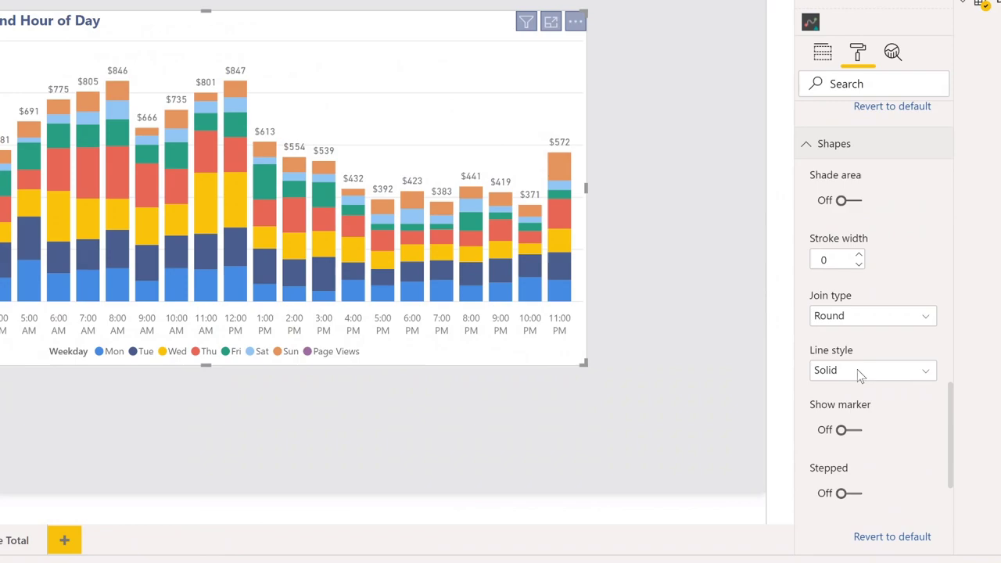
left_click(855, 431)
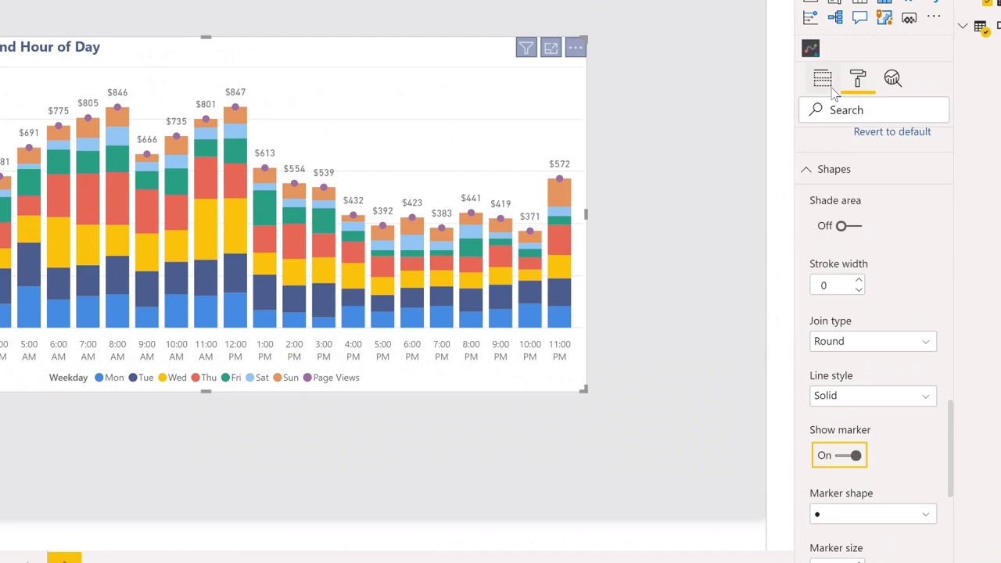
Step: Rename the Page Views field in the chart's line values to Grand Total
left_click(829, 84)
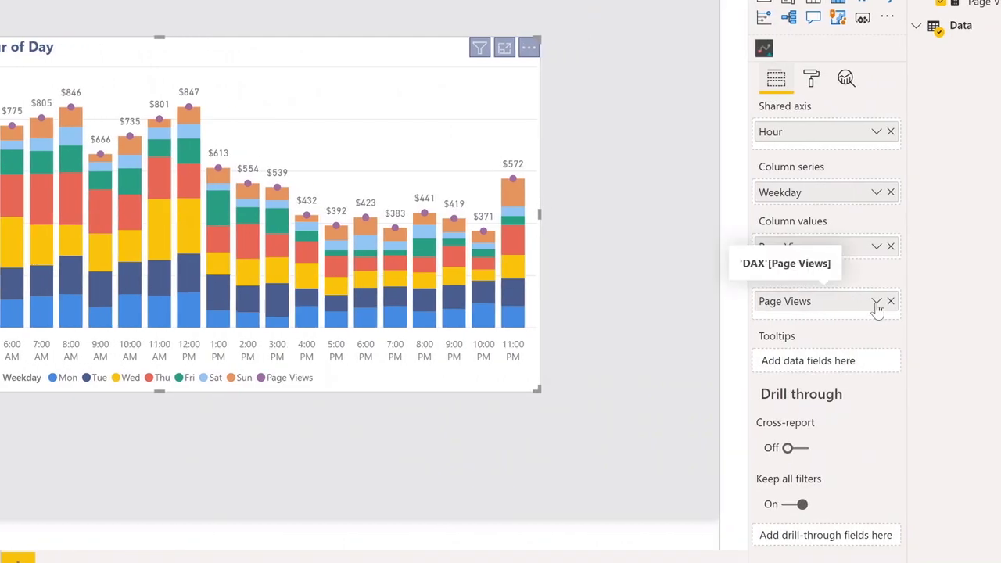
left_click(878, 306)
left_click(895, 337)
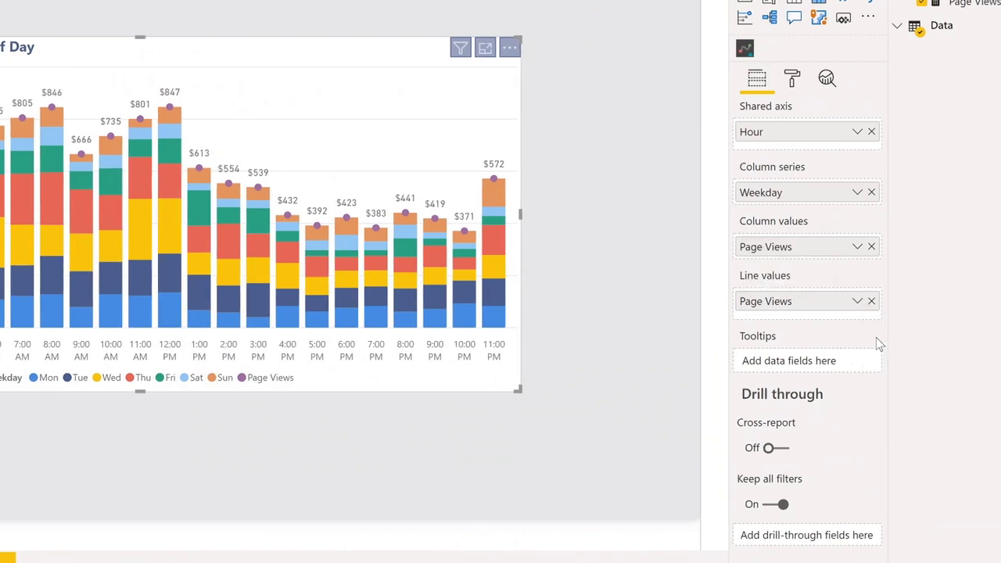
key("BackSpace")
type("Grand Tota")
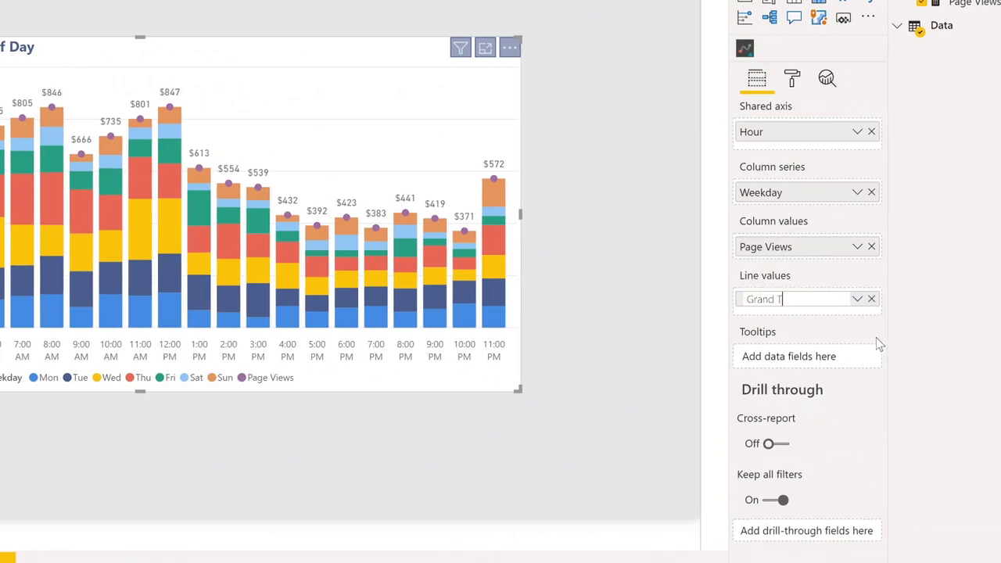
type("l")
key("Return")
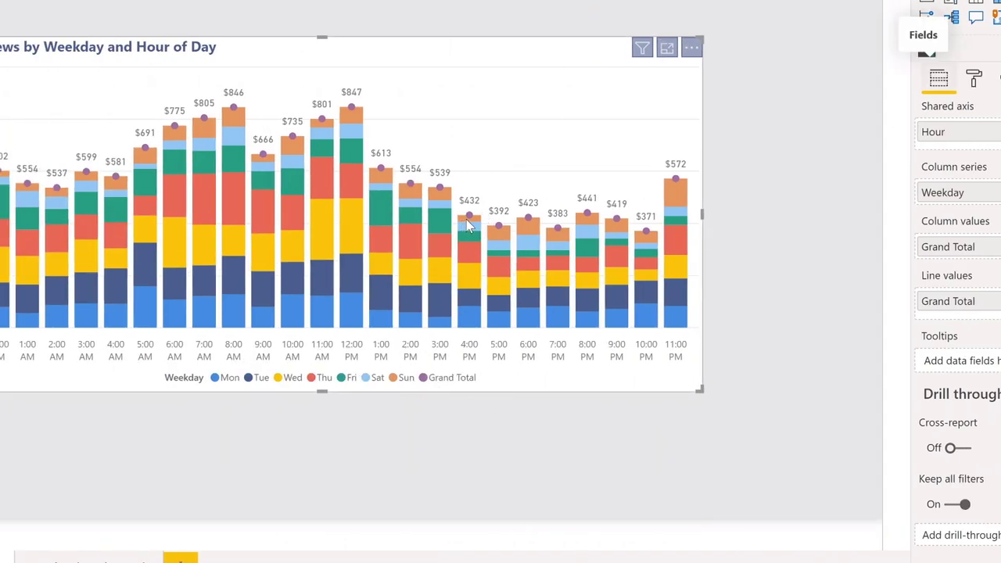
Step: Switch to the Time Perspective Bookmarks report in another Power BI Desktop window and mute the meeting microphone
mouse_move(468, 225)
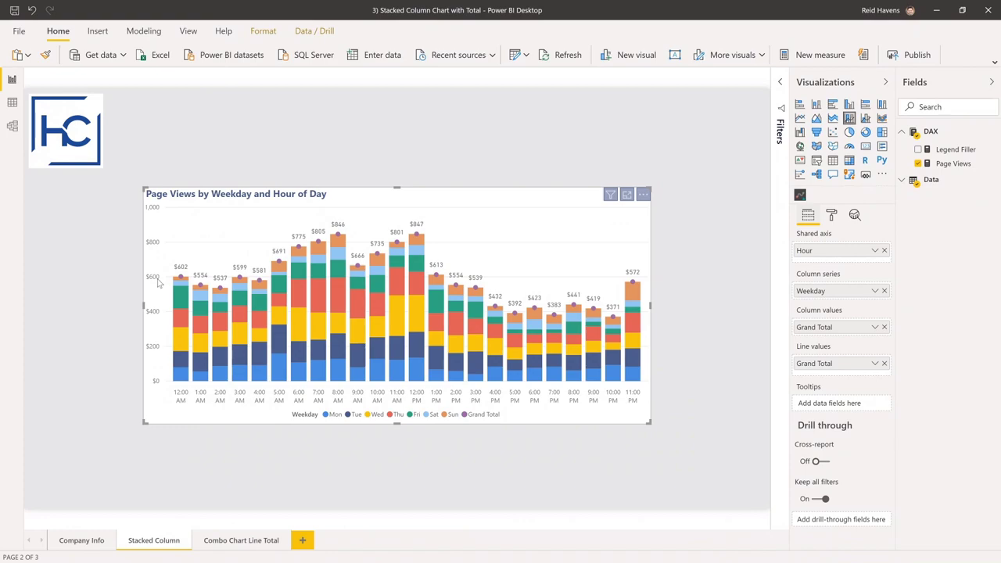
key("super")
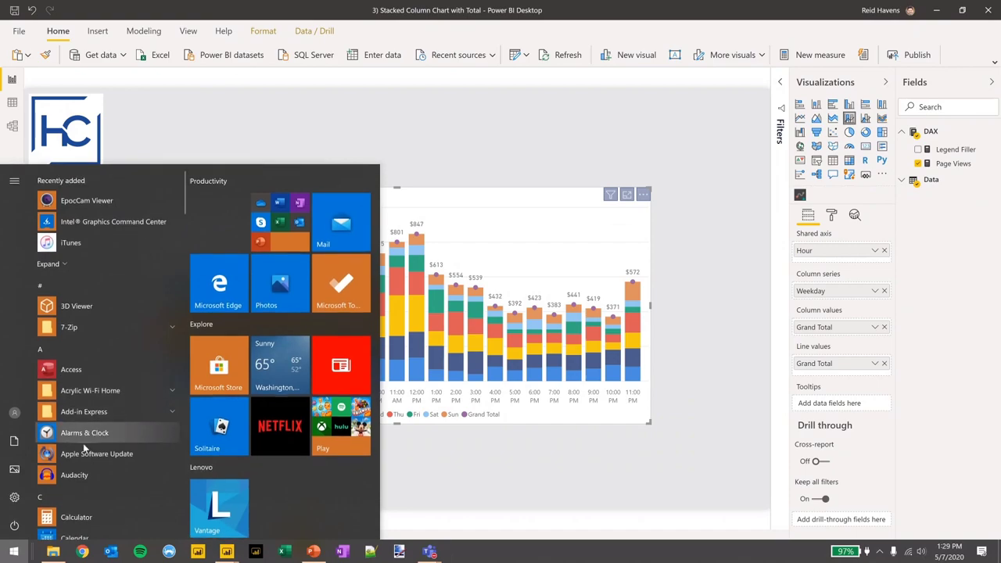
mouse_move(227, 552)
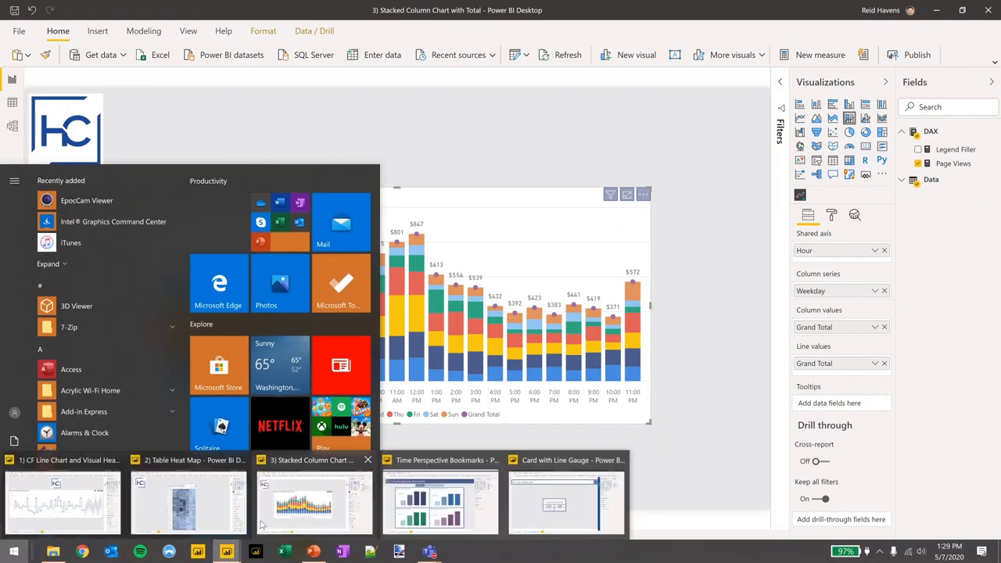
left_click(417, 494)
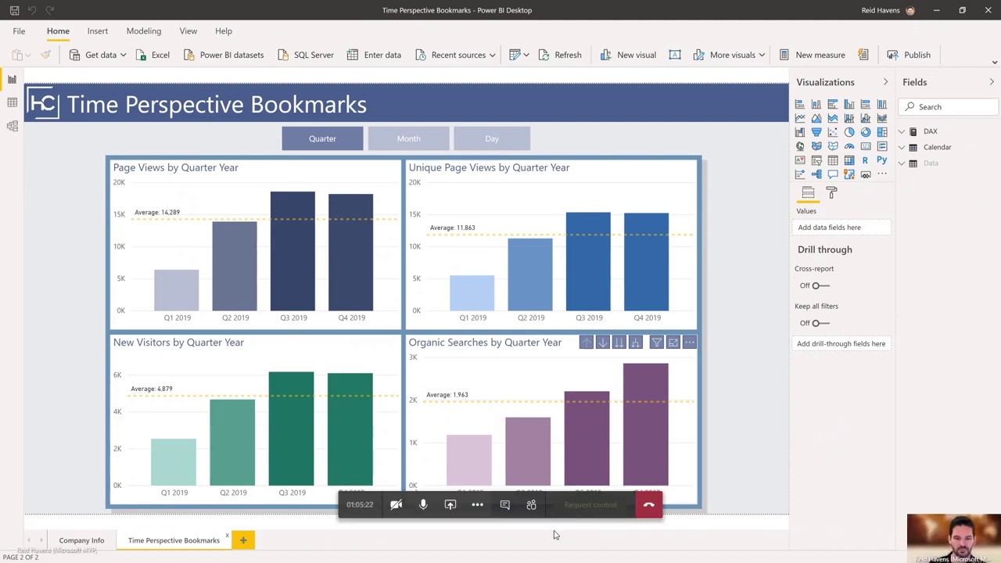
left_click(423, 505)
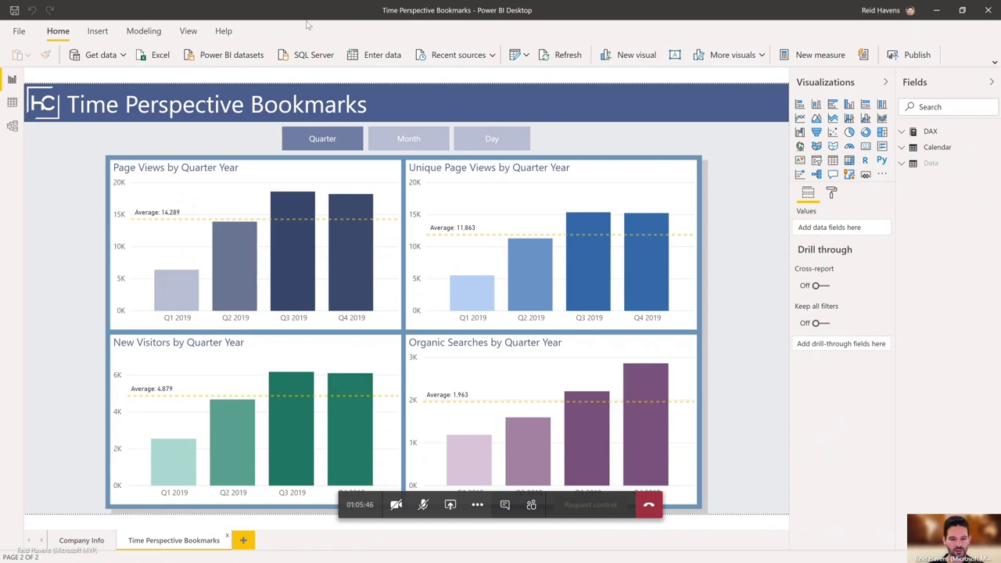
Step: Lock the report objects and try the Month, Day and Quarter buttons, finishing on the Quarter view
left_click(188, 31)
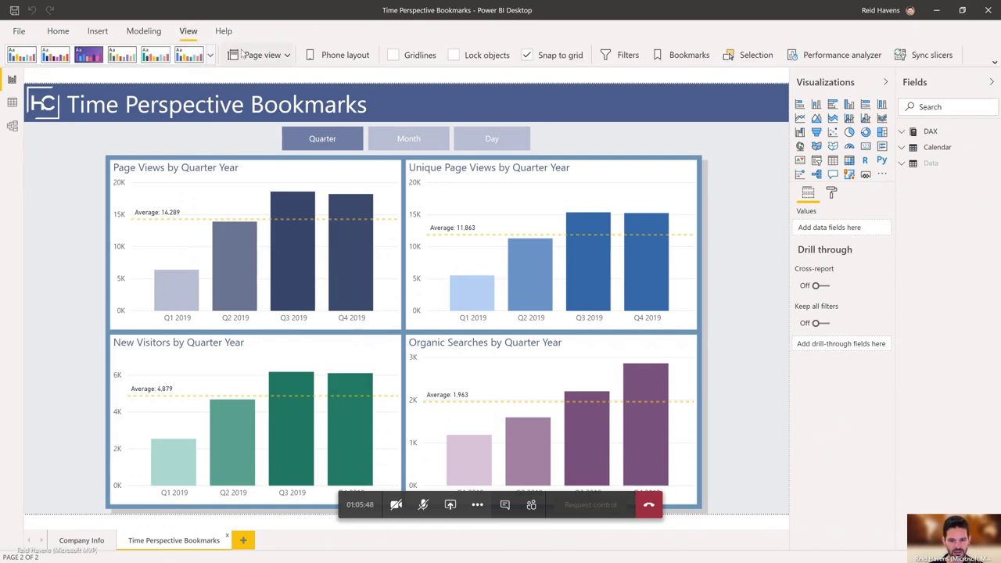
left_click(468, 55)
left_click(414, 144)
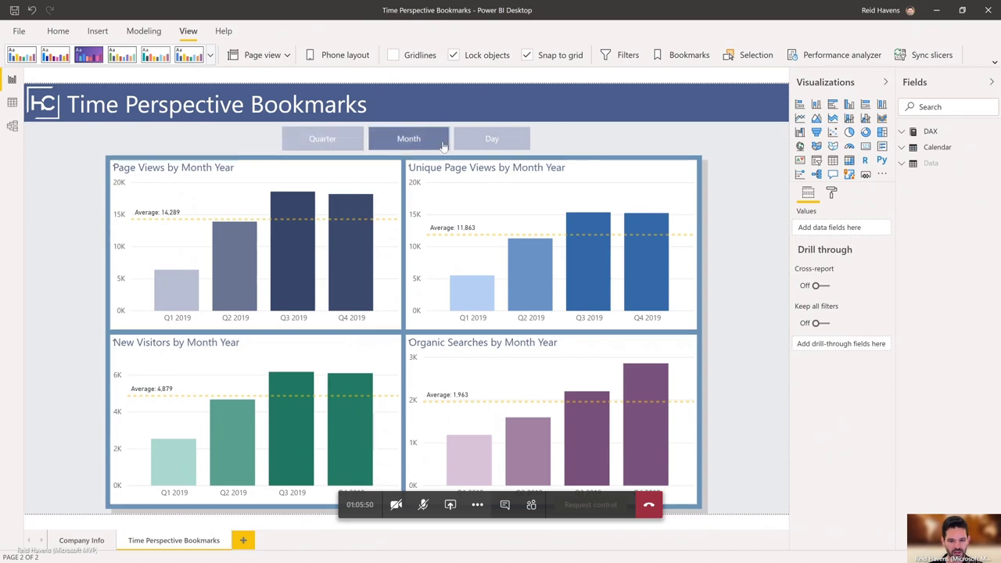
left_click(474, 148)
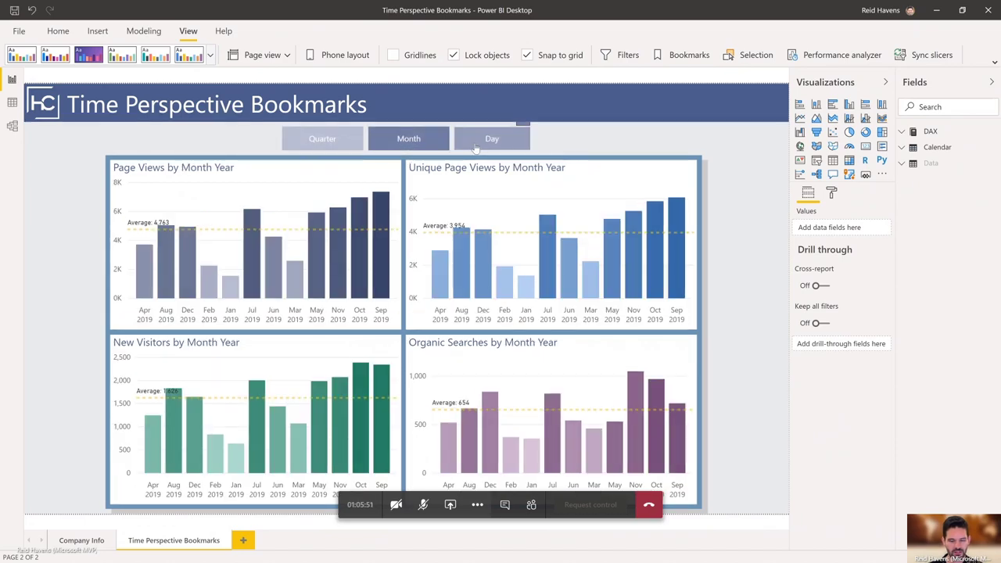
left_click(423, 147)
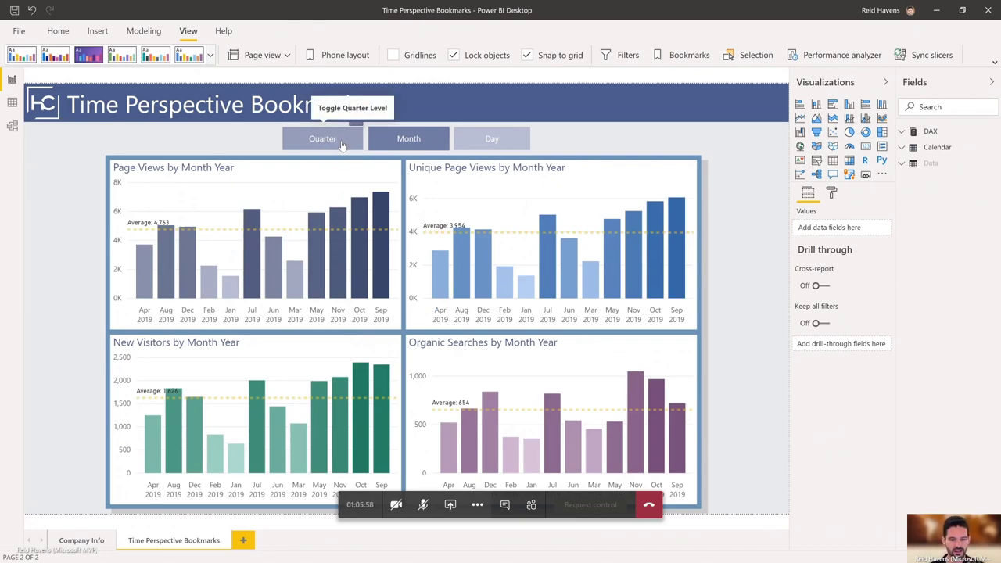
left_click(353, 144)
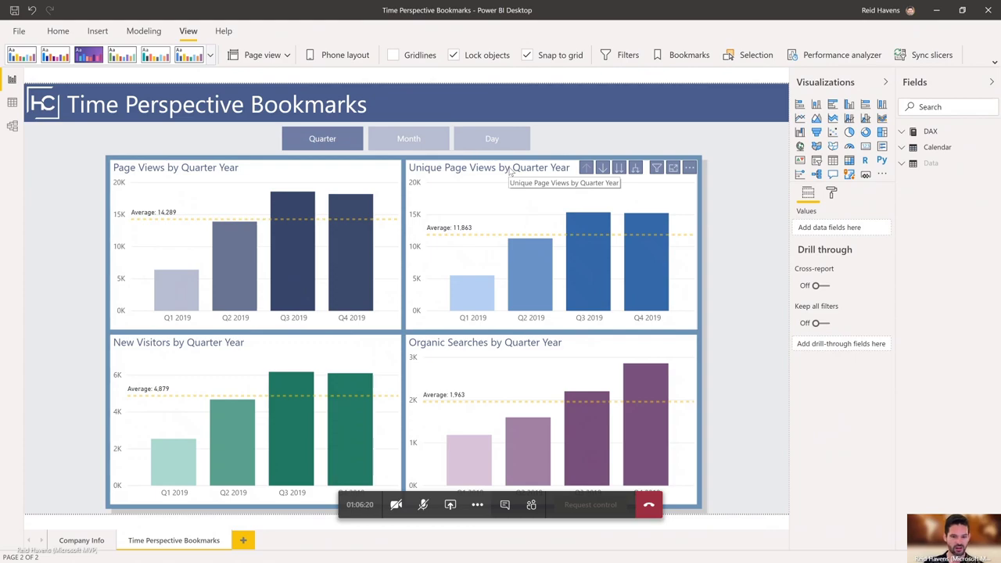
left_click(427, 141)
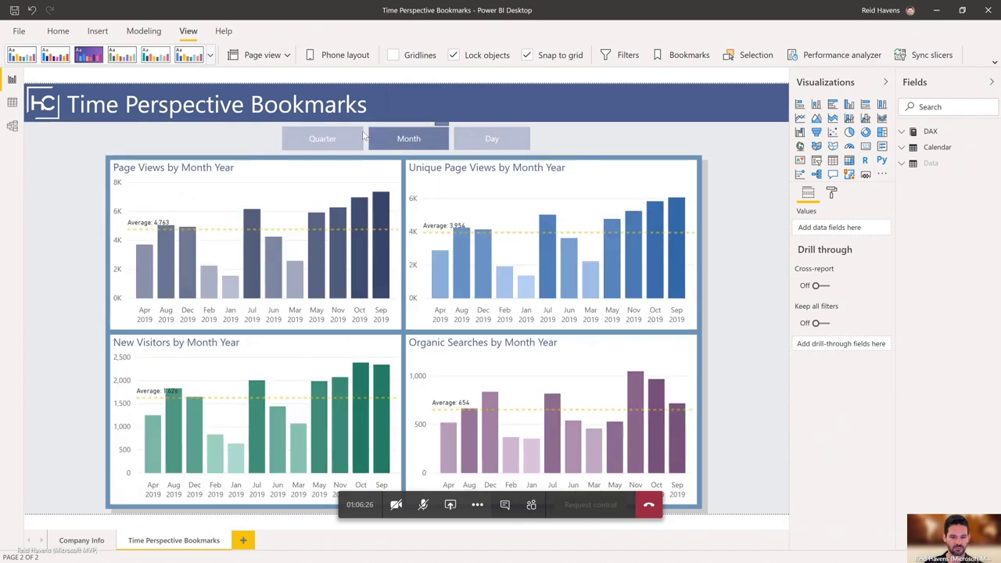
left_click(362, 138)
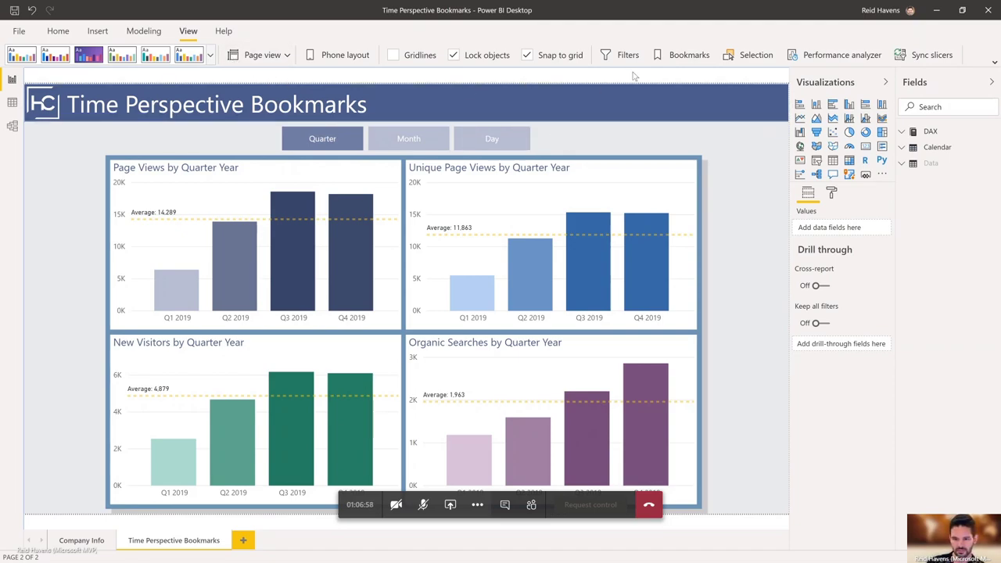
Step: Display the page's layer order and bookmark list, and expand the Date Buttons and Visuals groups to examine their objects
left_click(751, 58)
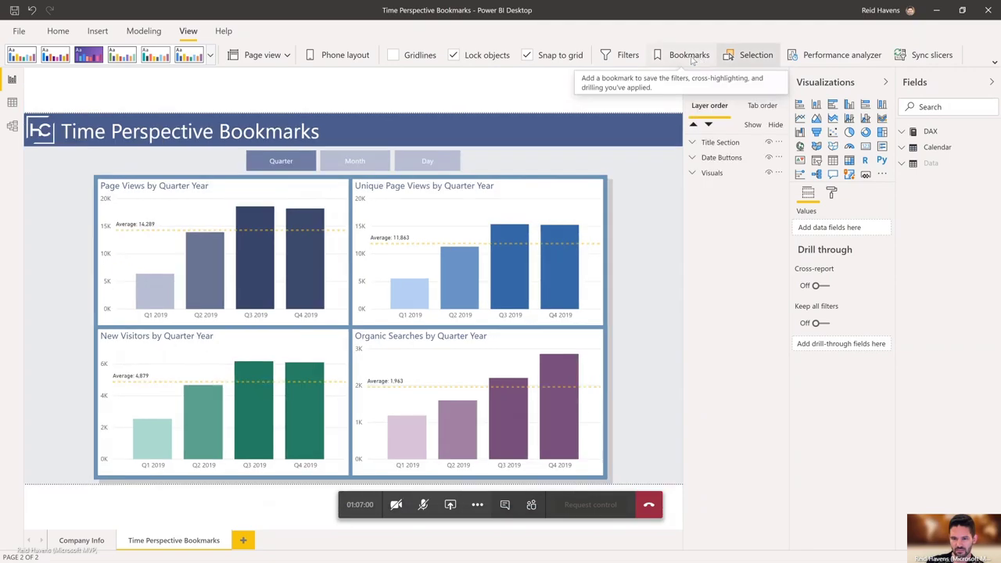
left_click(689, 56)
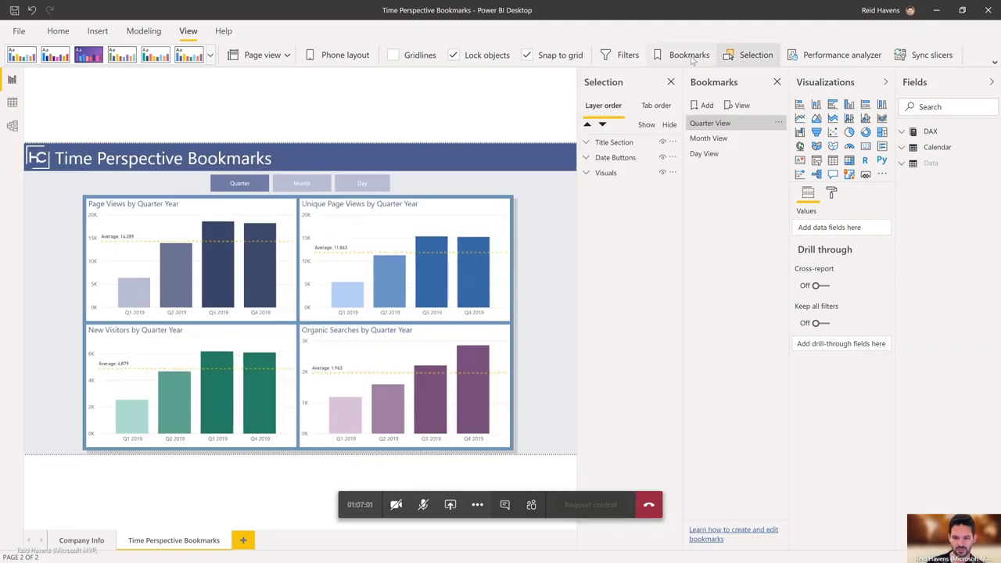
left_click(590, 174)
left_click(586, 157)
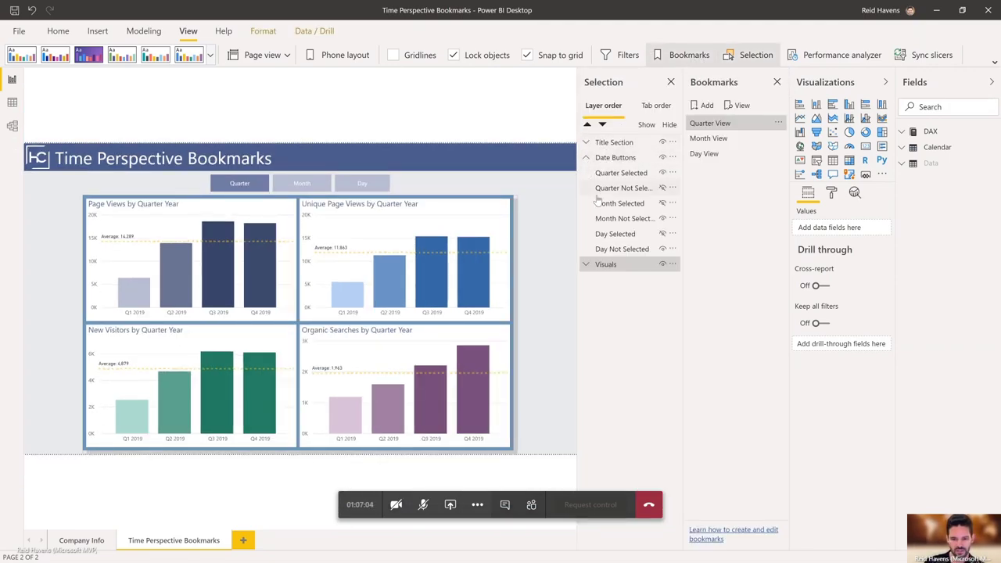
left_click(586, 264)
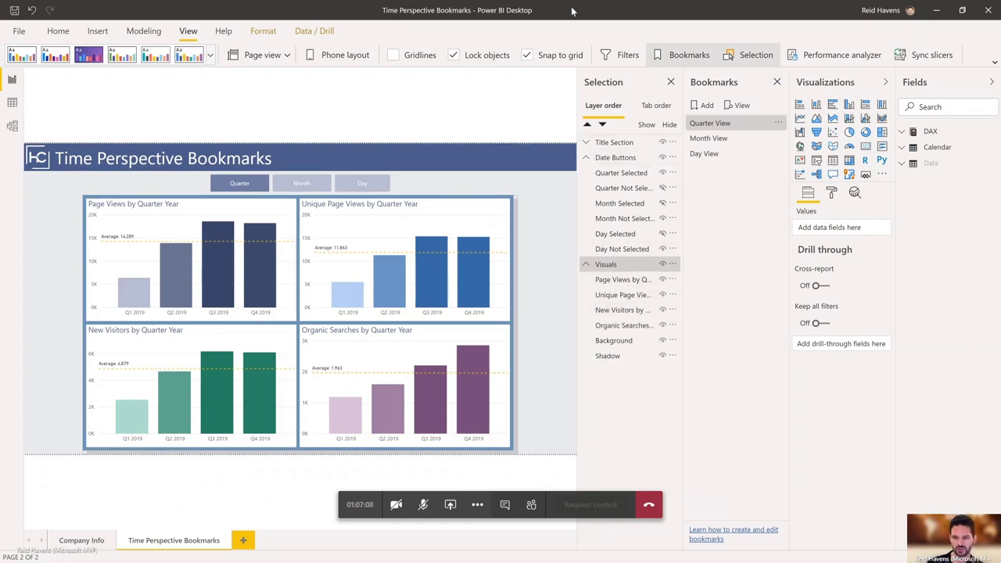
Step: Give the canvas more room and expand all four column charts from quarter level to the Month Year level
left_click(886, 82)
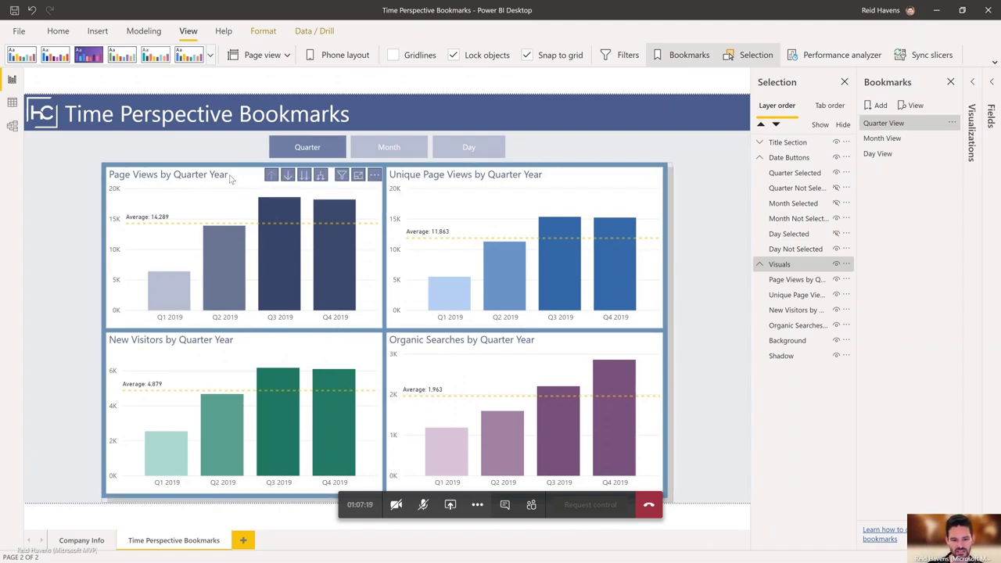
left_click(304, 176)
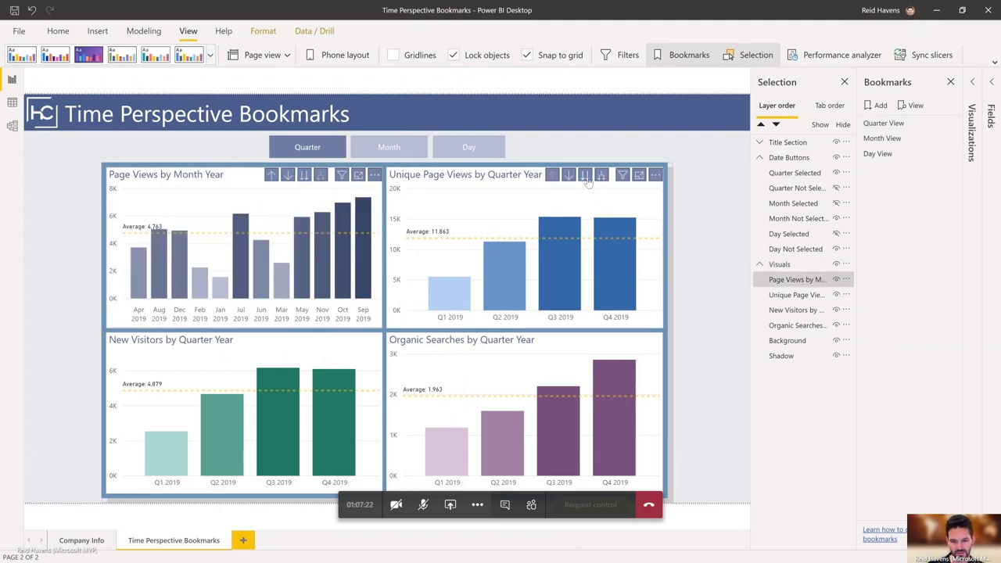
left_click(585, 175)
left_click(585, 341)
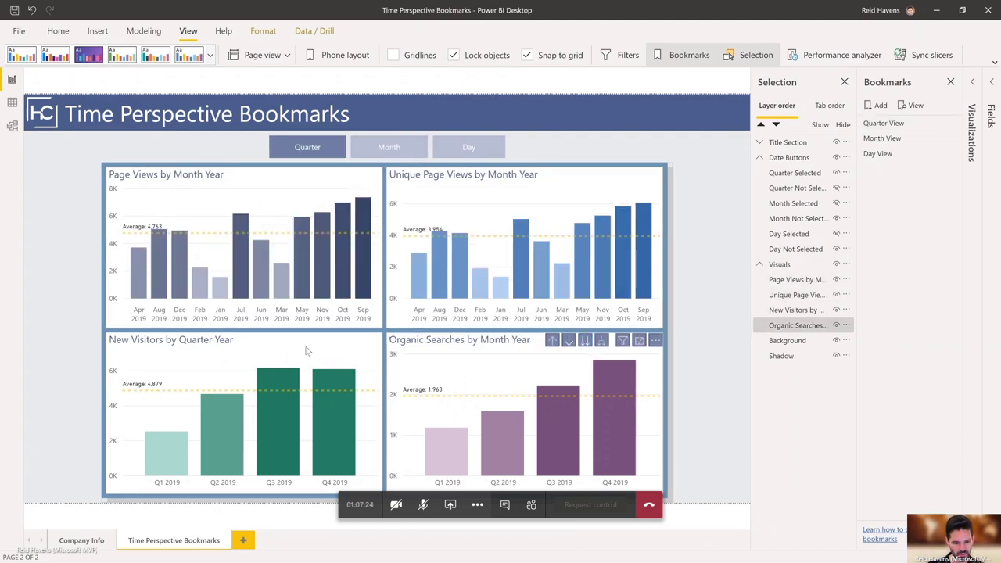
left_click(306, 343)
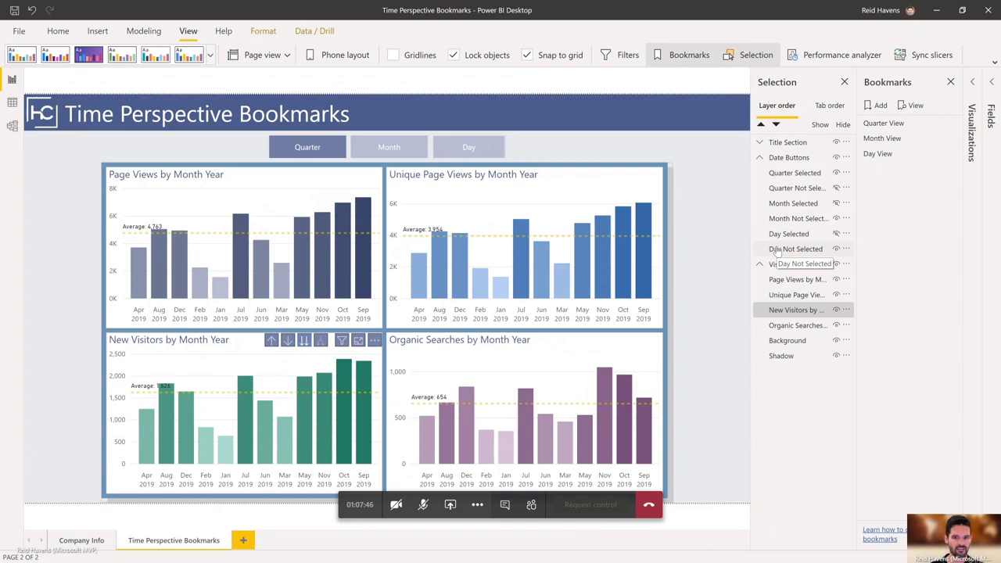
Step: Select all six date button objects and the four charts together, leaving out the background and shadow
left_click(787, 177)
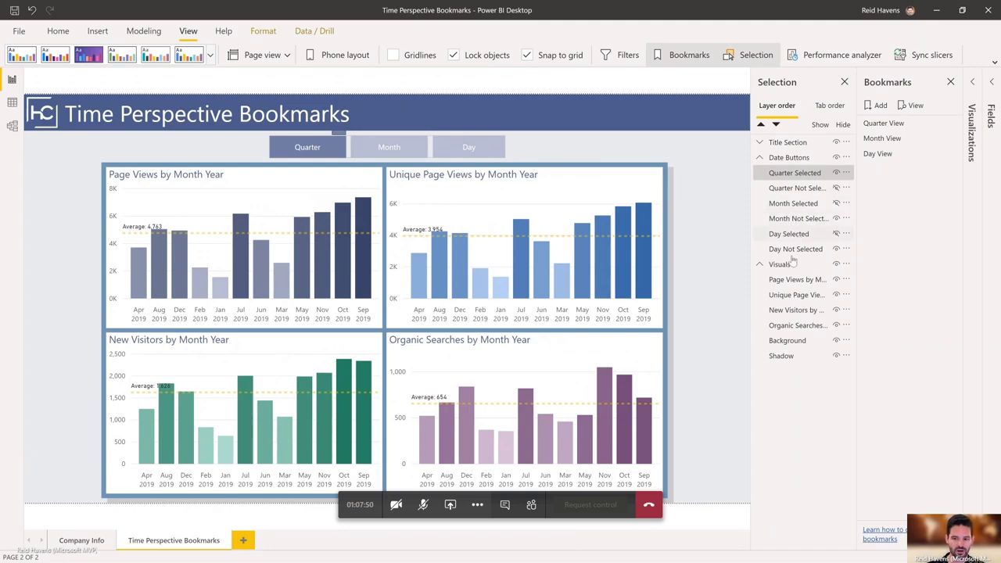
left_click(787, 236, "shift")
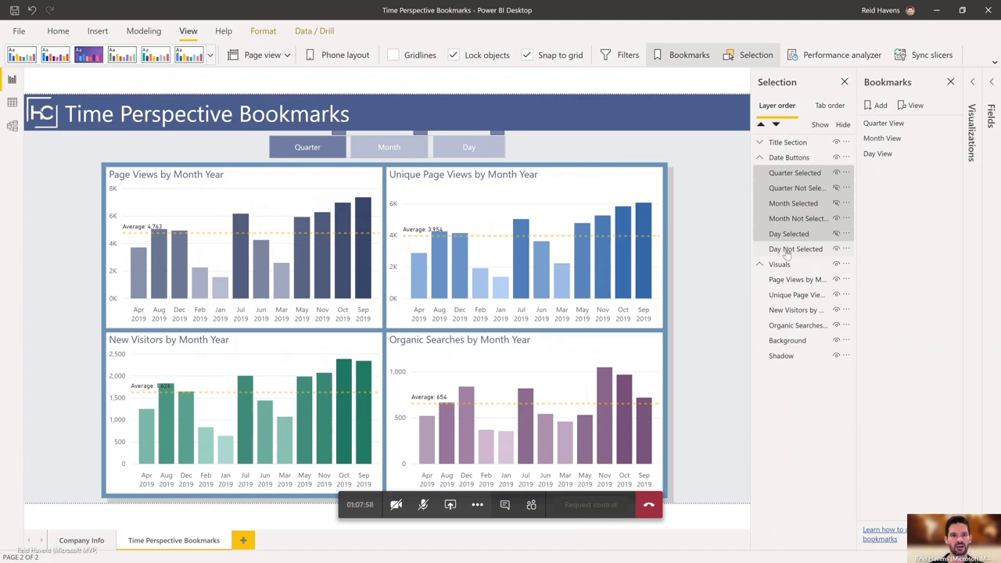
left_click(790, 249, "shift")
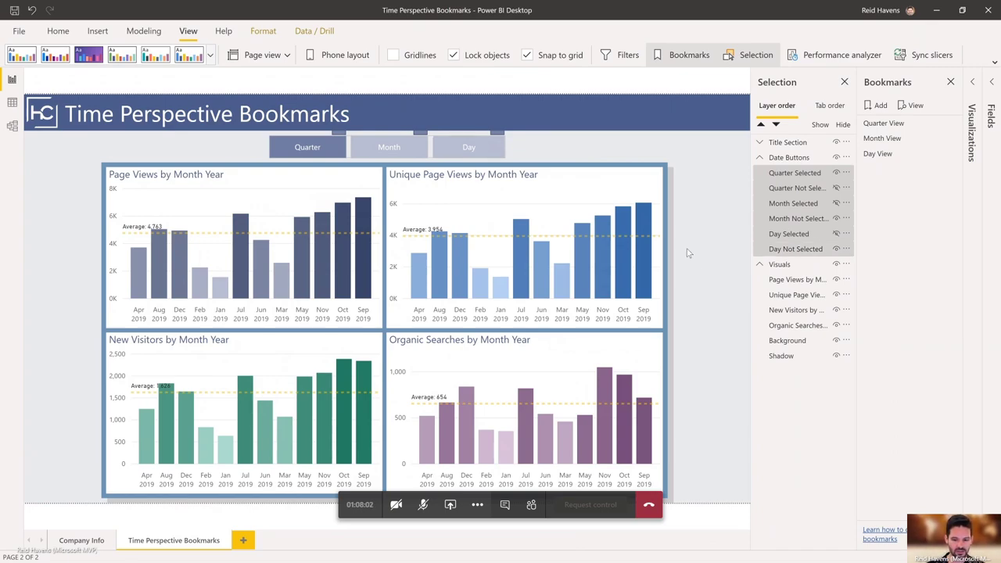
left_click(787, 279, "shift")
left_click(786, 295, "shift")
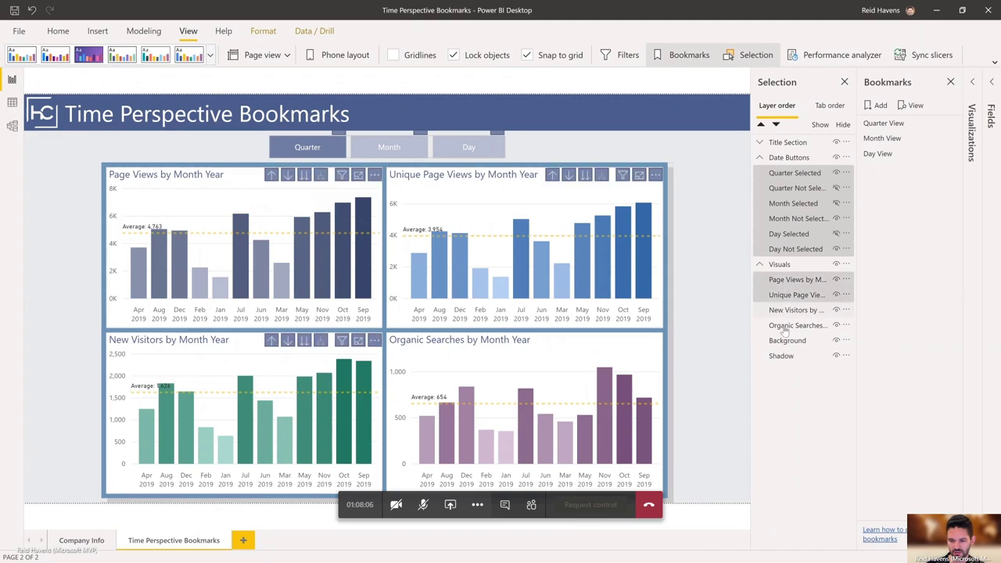
left_click(787, 309, "shift")
left_click(787, 326, "shift")
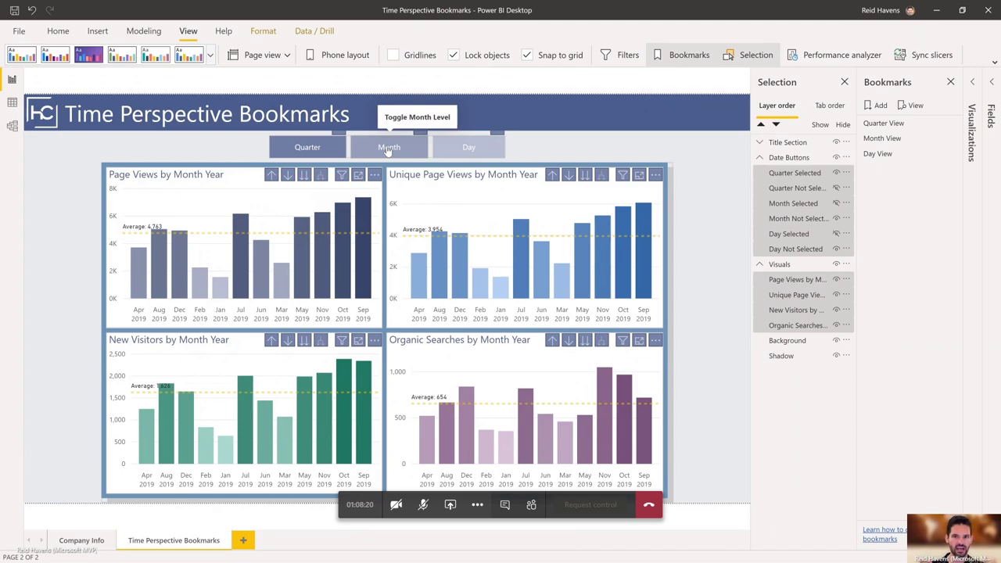
Step: Switch the highlighted date button to Month by hiding Quarter Selected and Month Not Selected and showing Quarter Not Selected and Month Selected
left_click(836, 173)
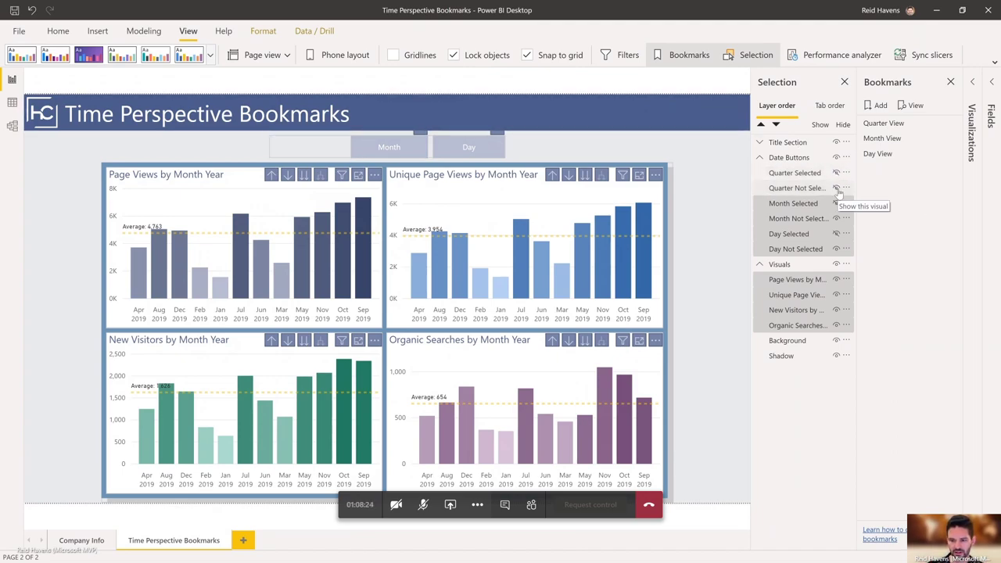
left_click(837, 189)
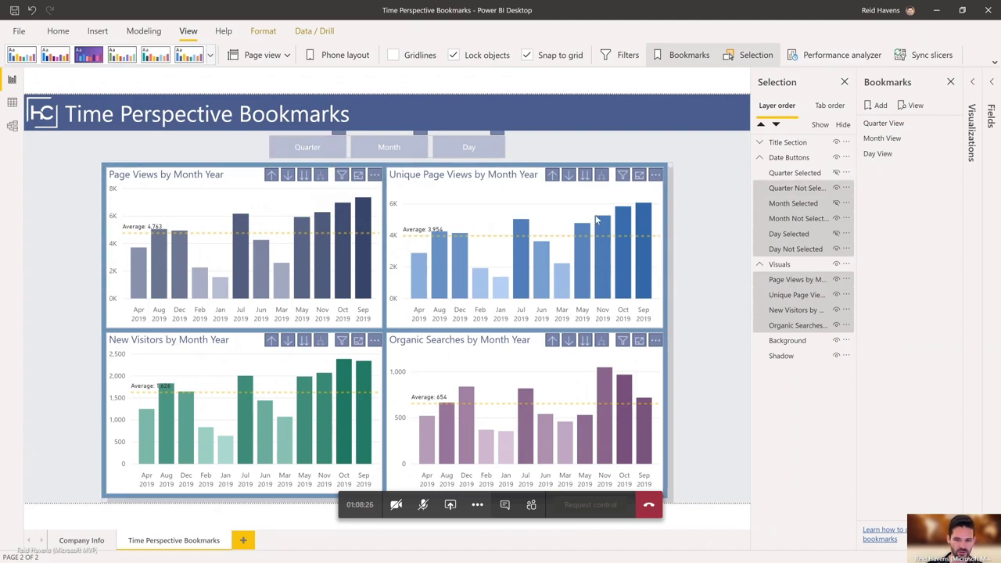
left_click(837, 204)
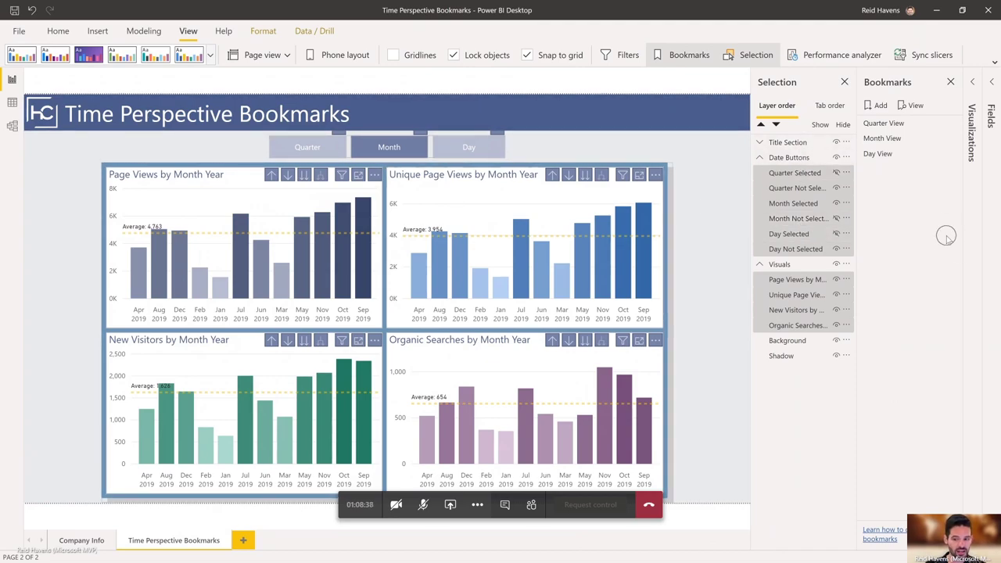
Step: Add a bookmark of the current month layout and name it Month Test
left_click(881, 106)
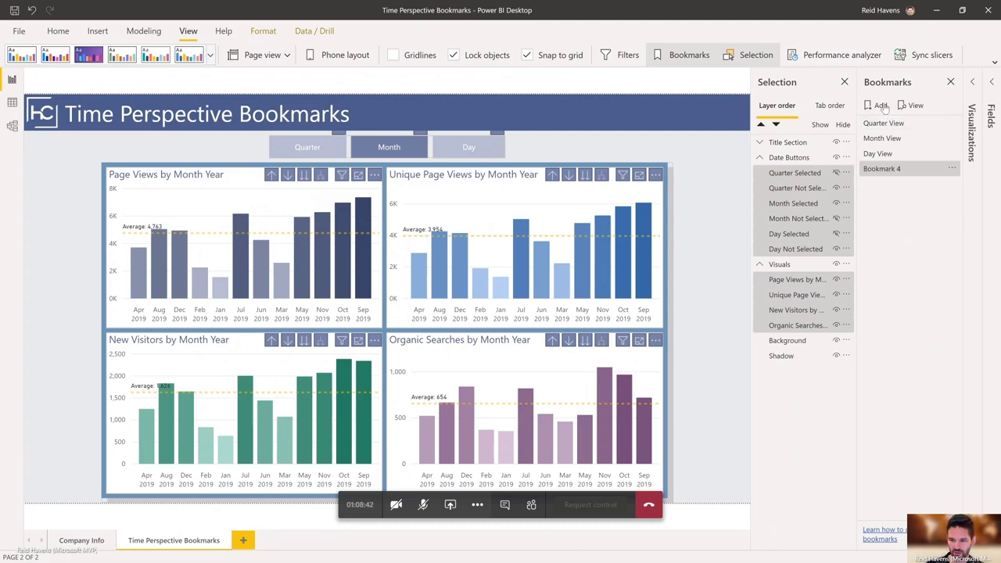
left_click(953, 170)
left_click(917, 187)
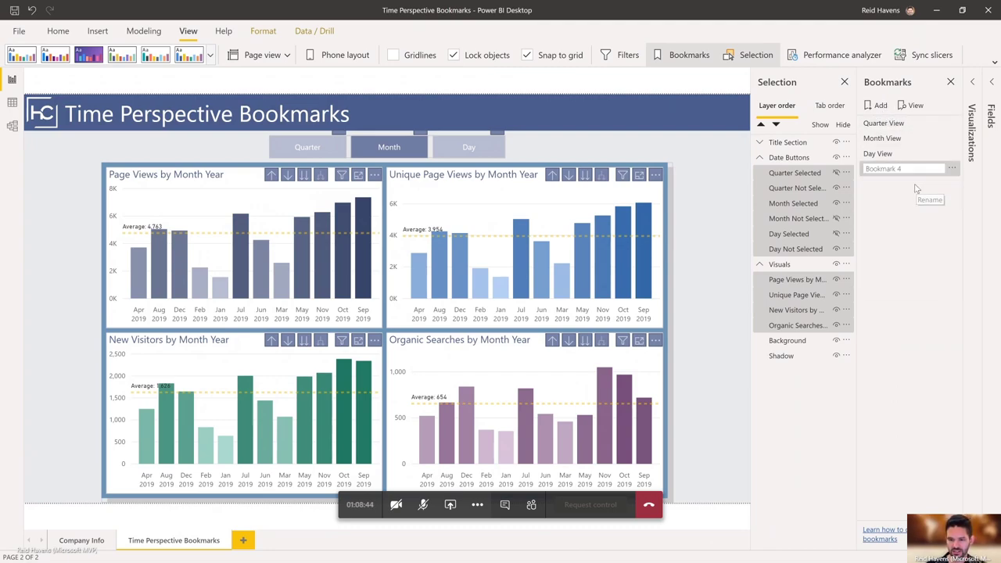
type("Month Test")
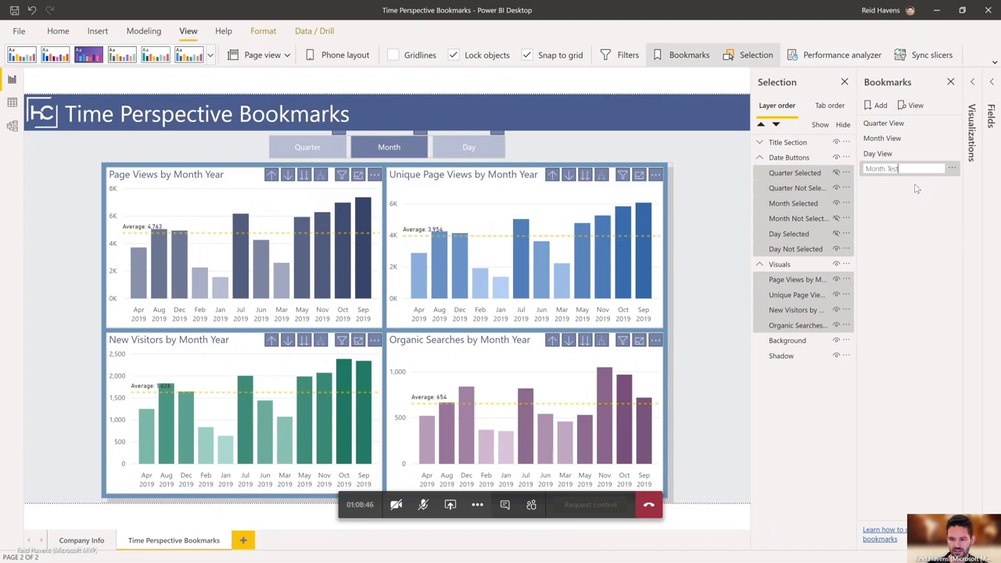
key("Return")
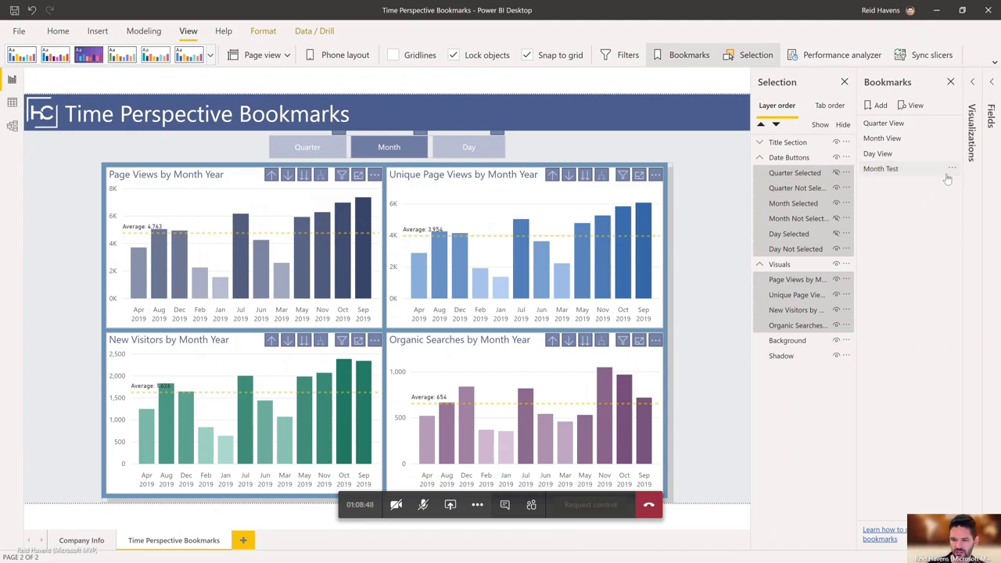
Step: Restrict the Month Test bookmark to the selected visuals and turn off its current page option
left_click(953, 170)
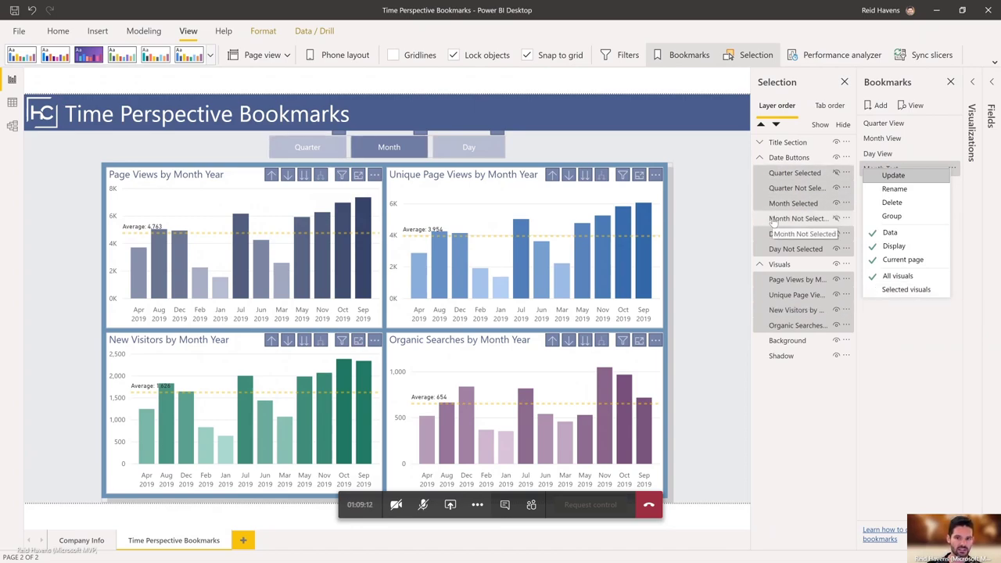
left_click(882, 292)
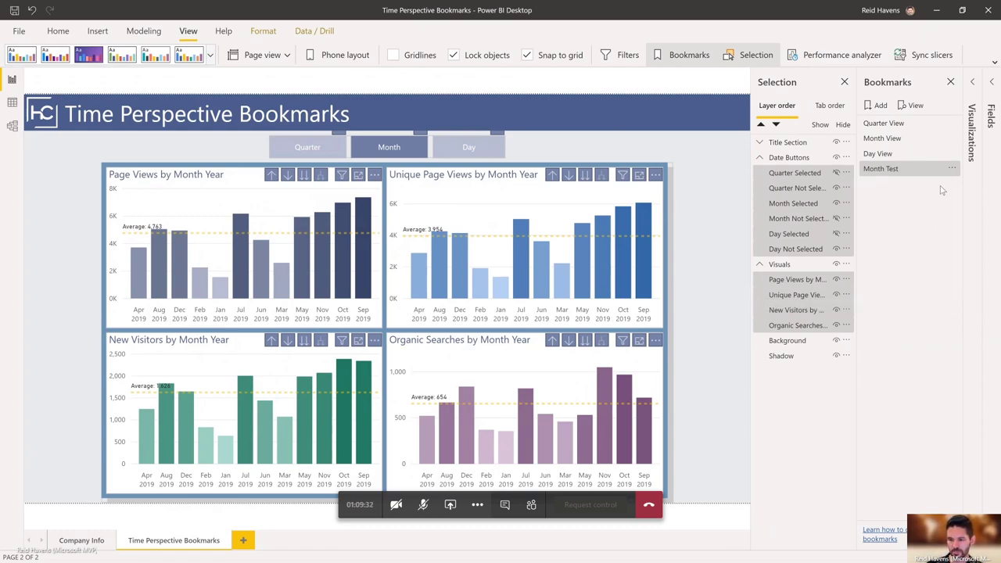
left_click(952, 168)
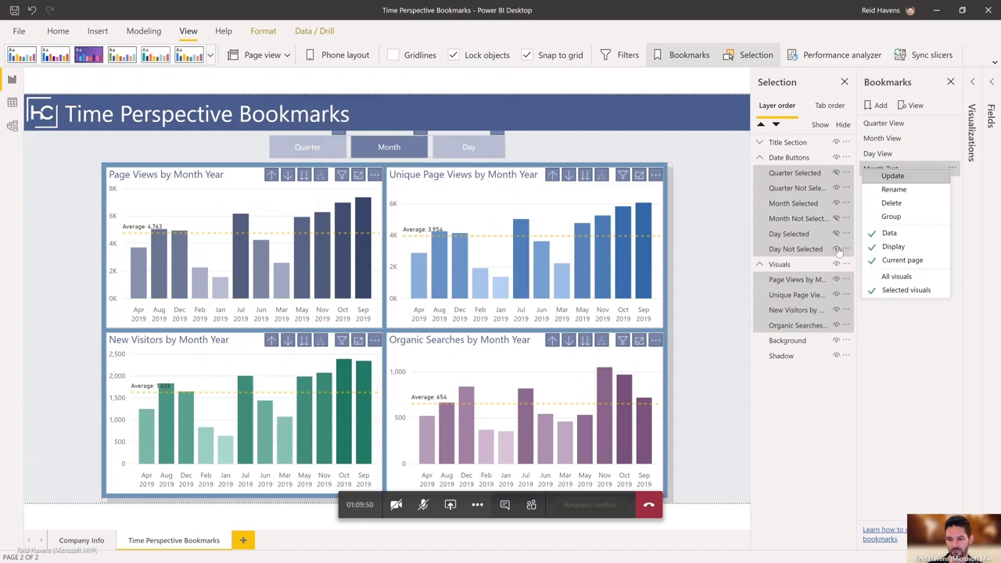
left_click(897, 266)
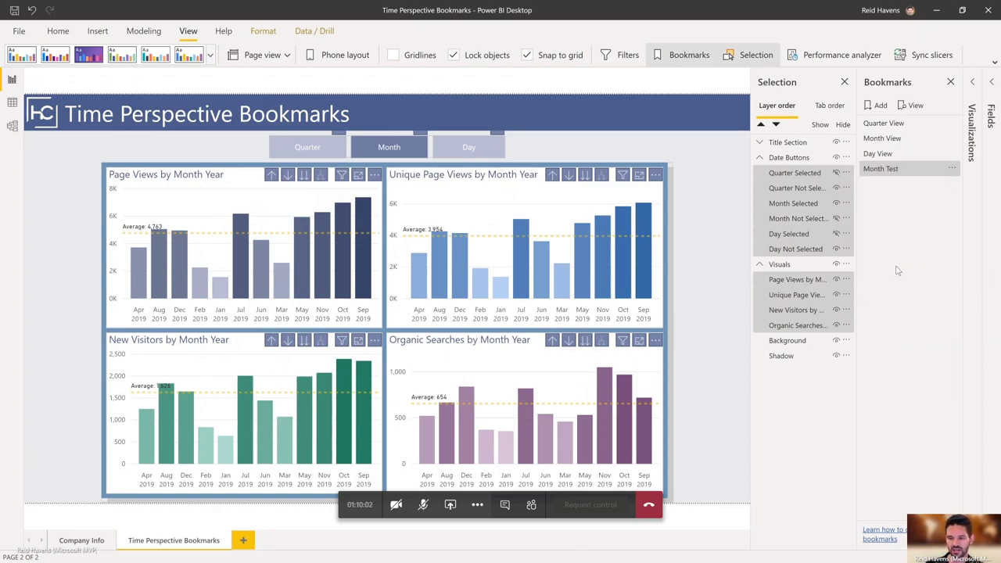
Step: Apply the Month Test bookmark to check the month view it stores
left_click(892, 126)
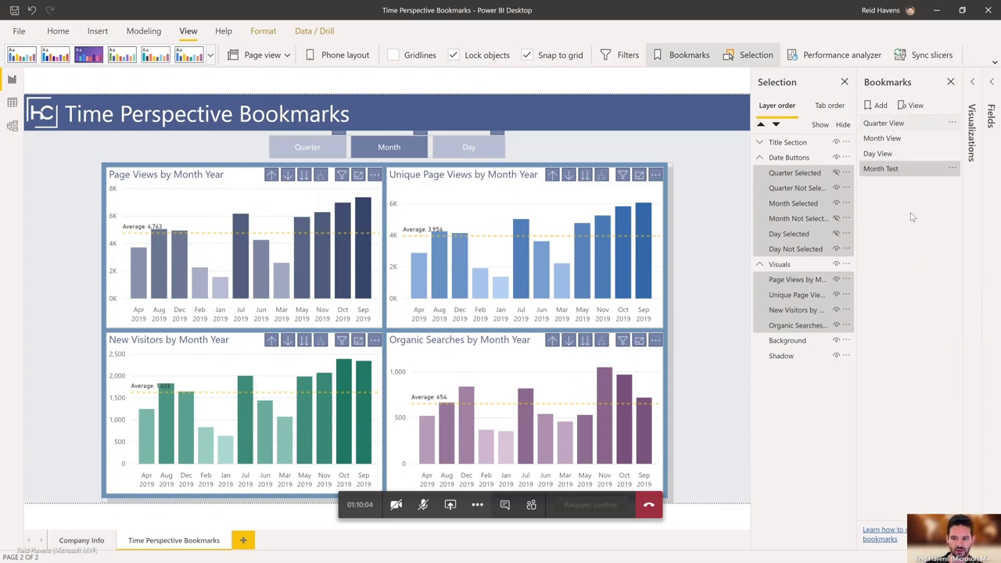
left_click(888, 175)
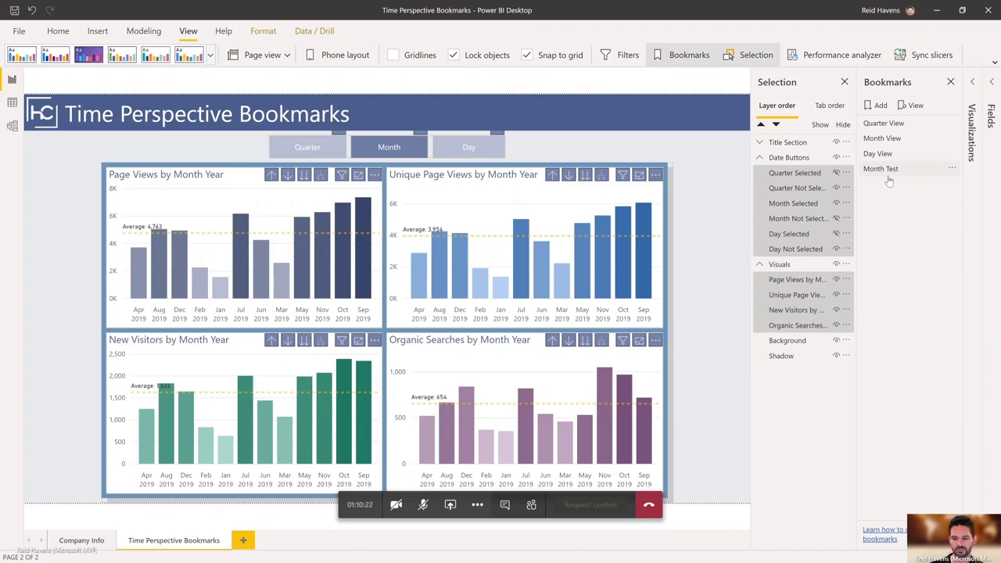
left_click(887, 174)
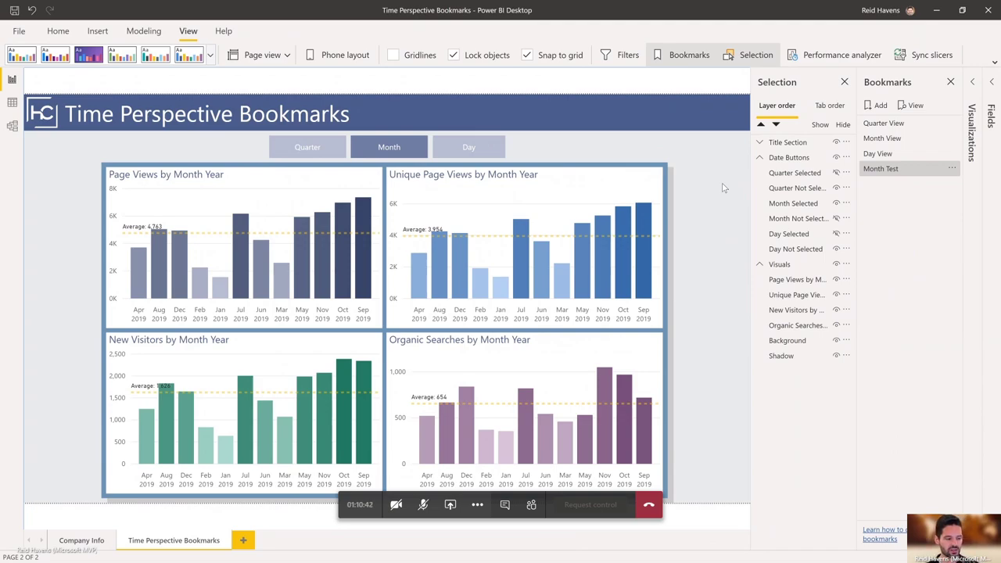
Step: Unmute the meeting microphone, switch to the Card with Line Gauge report in another Power BI Desktop window, and make more room for the canvas
left_click(422, 505)
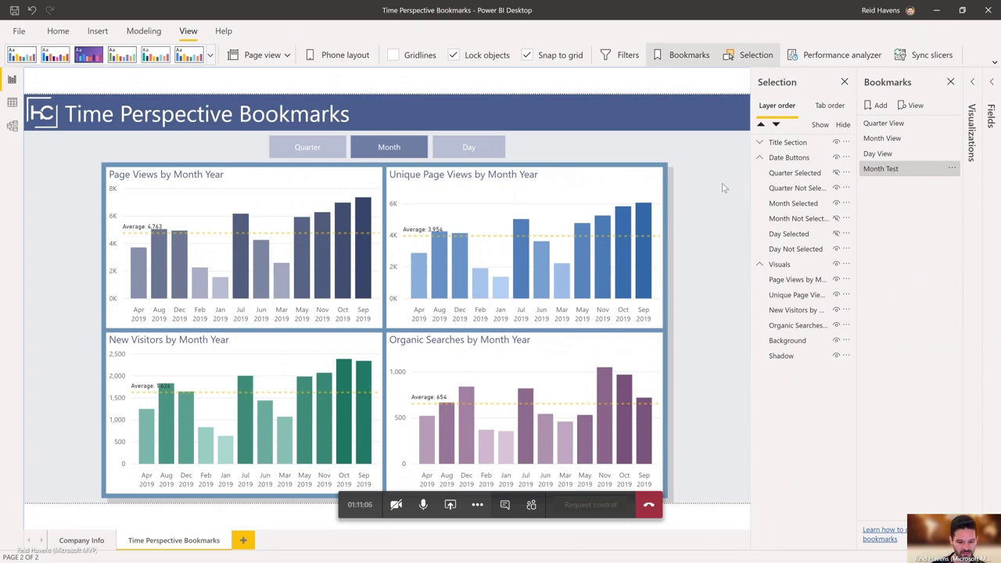
key("super")
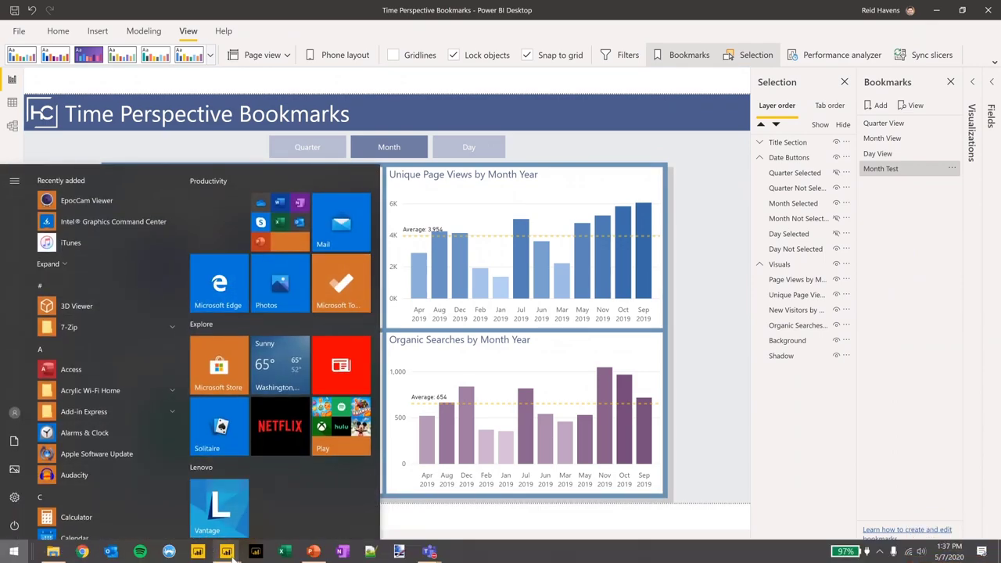
mouse_move(227, 552)
left_click(563, 477)
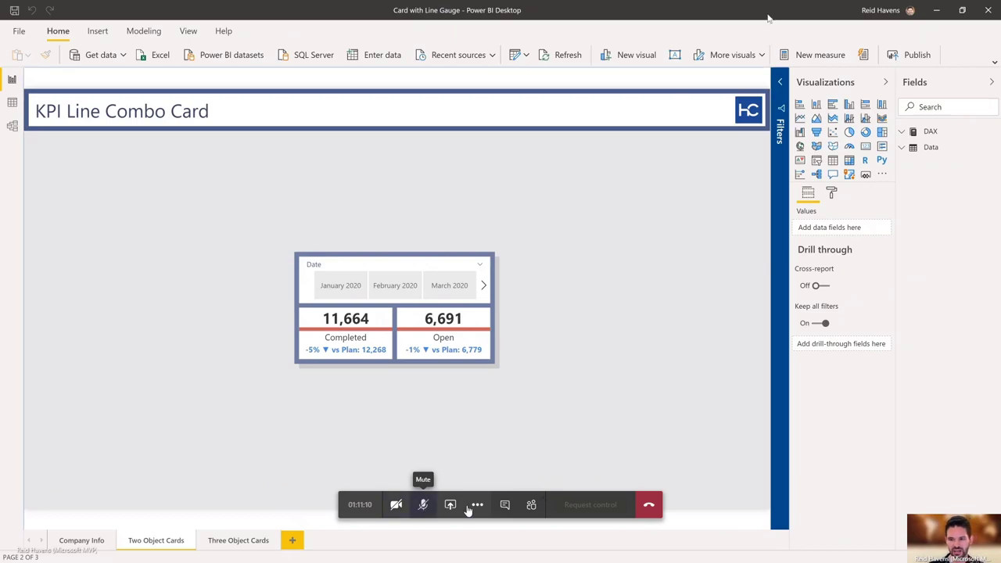
left_click(847, 88)
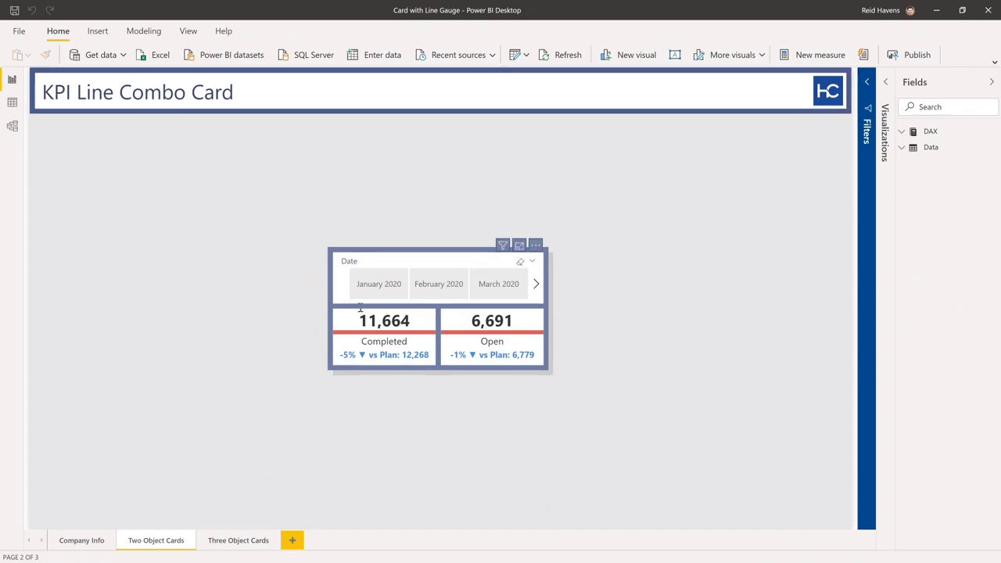
Step: Duplicate the Completed KPI card on the Two Object Cards page and move the copy to the empty area beside the card group
left_click(384, 334)
left_click(384, 334)
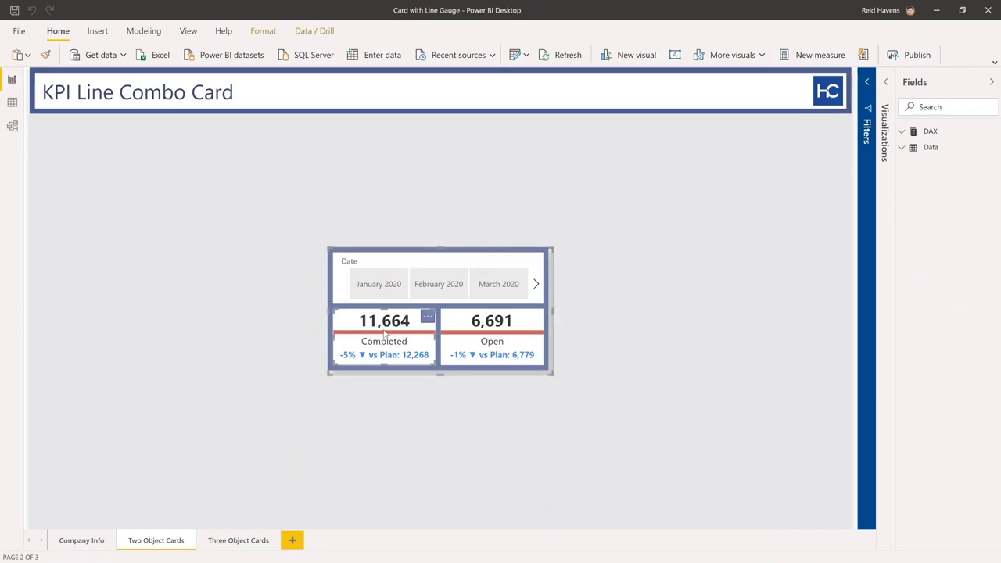
left_click(275, 279)
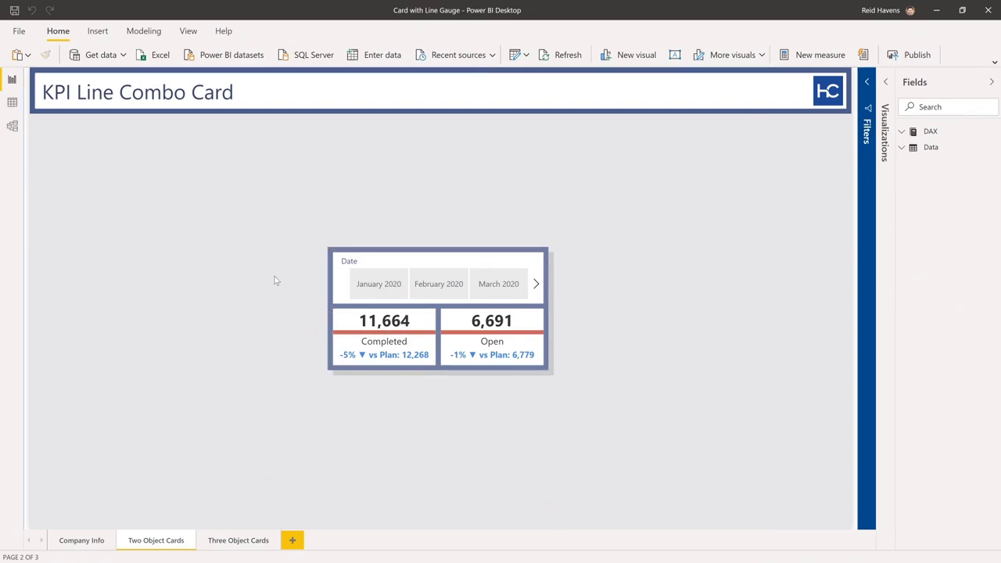
key("ctrl+v")
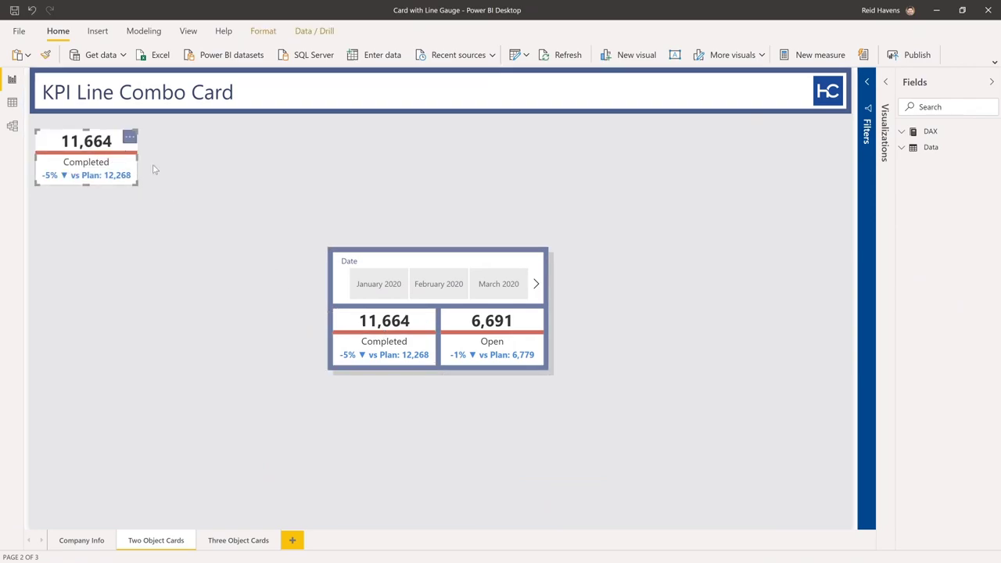
left_click_drag(130, 168, 275, 270)
left_click(273, 358)
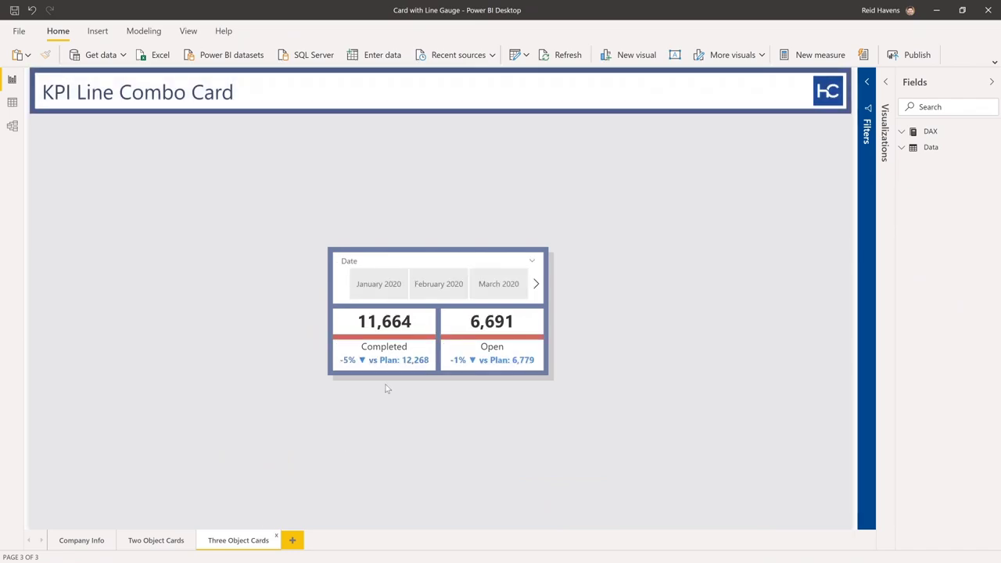
Step: Duplicate the Completed KPI card on the Three Object Cards page and place the copy in the empty area beyond the card group
left_click(396, 332)
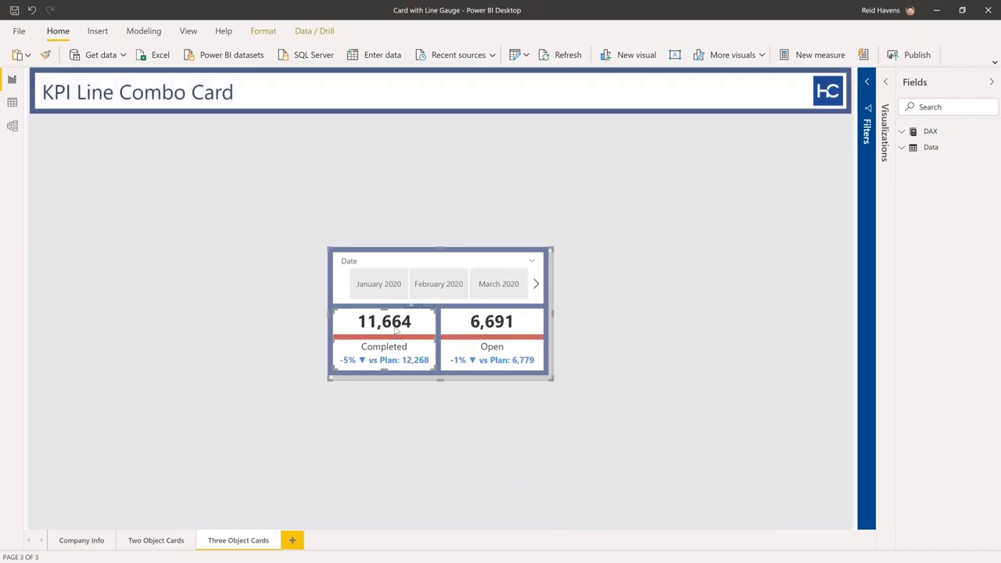
left_click(241, 285)
key("ctrl+v")
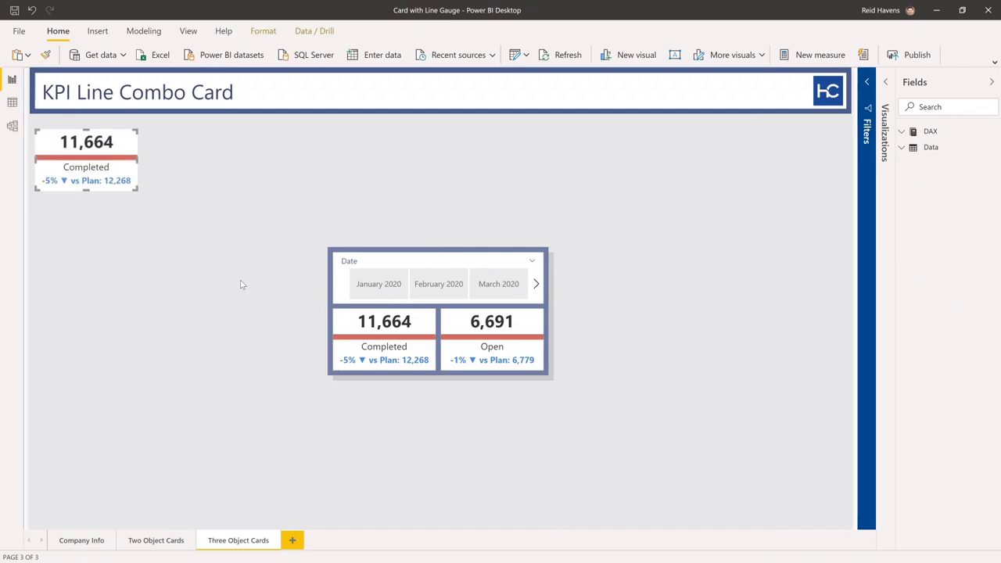
left_click_drag(146, 159, 240, 164)
left_click_drag(479, 187, 720, 207)
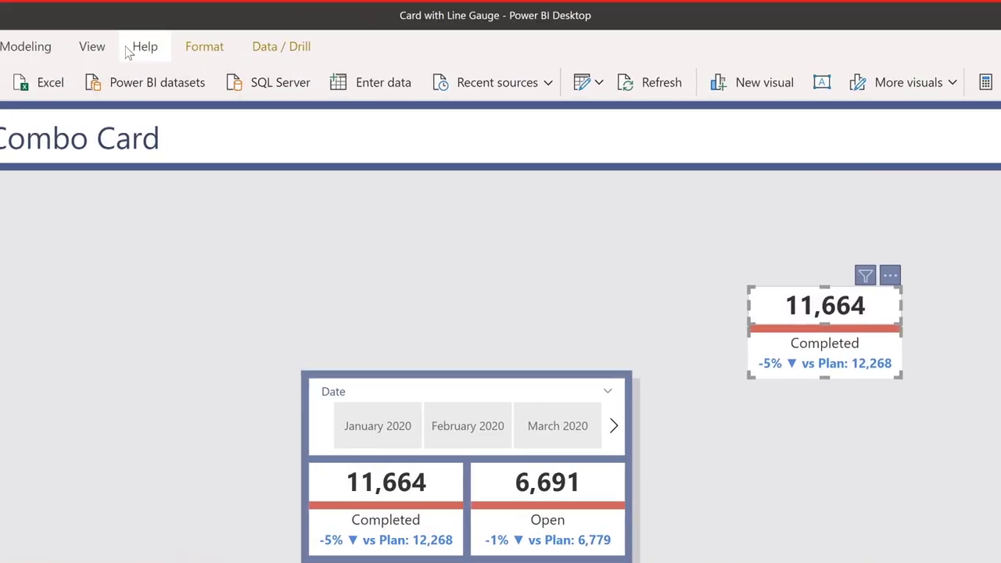
Step: Display the page's layer order and expand the KPI Cards and copied Completed Card groups
left_click(126, 53)
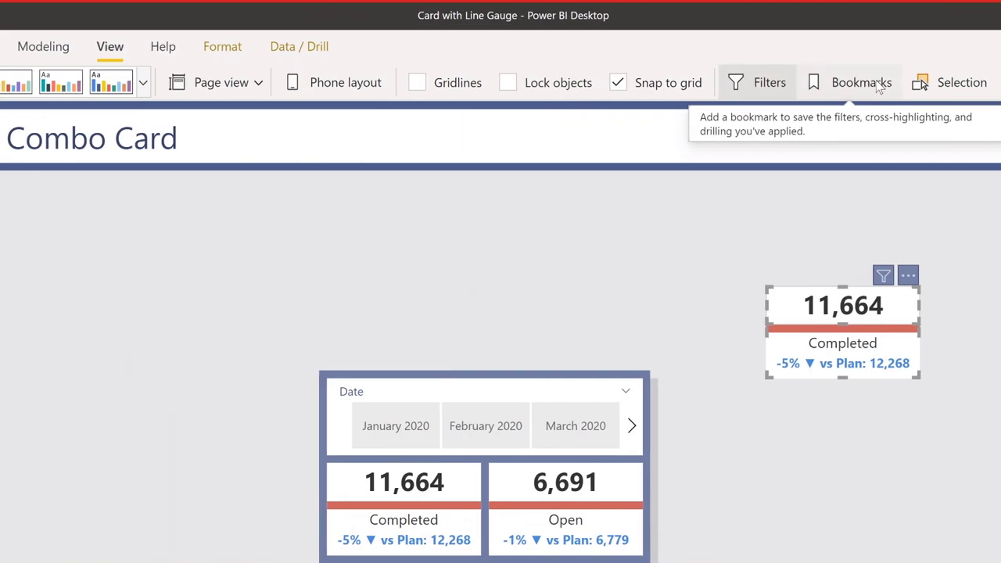
left_click(935, 82)
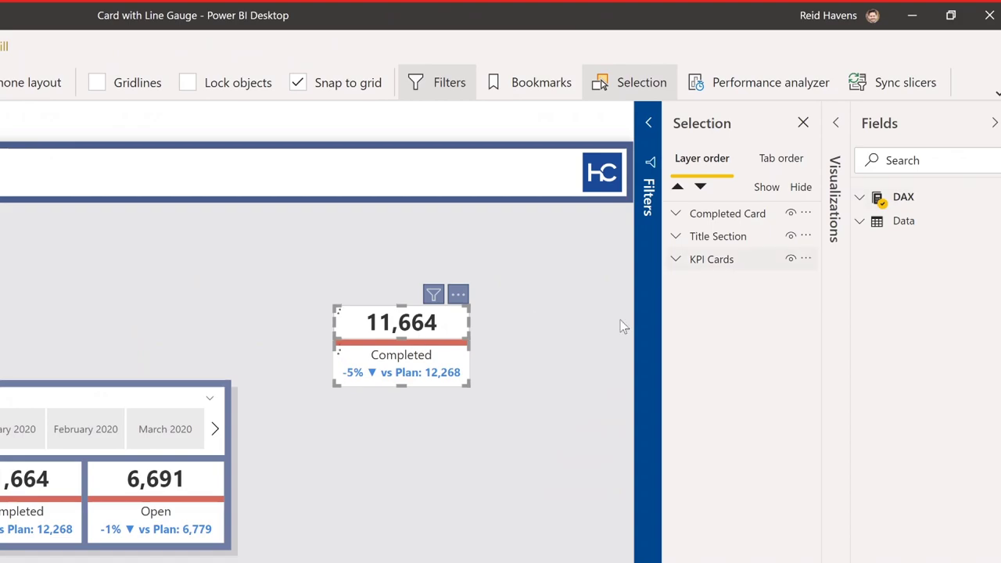
left_click(677, 262)
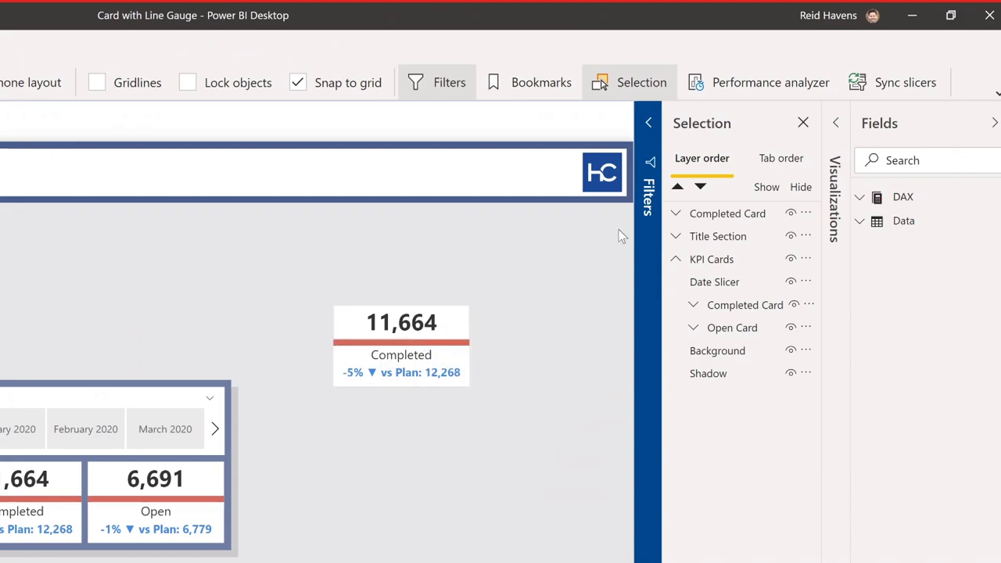
left_click(676, 214)
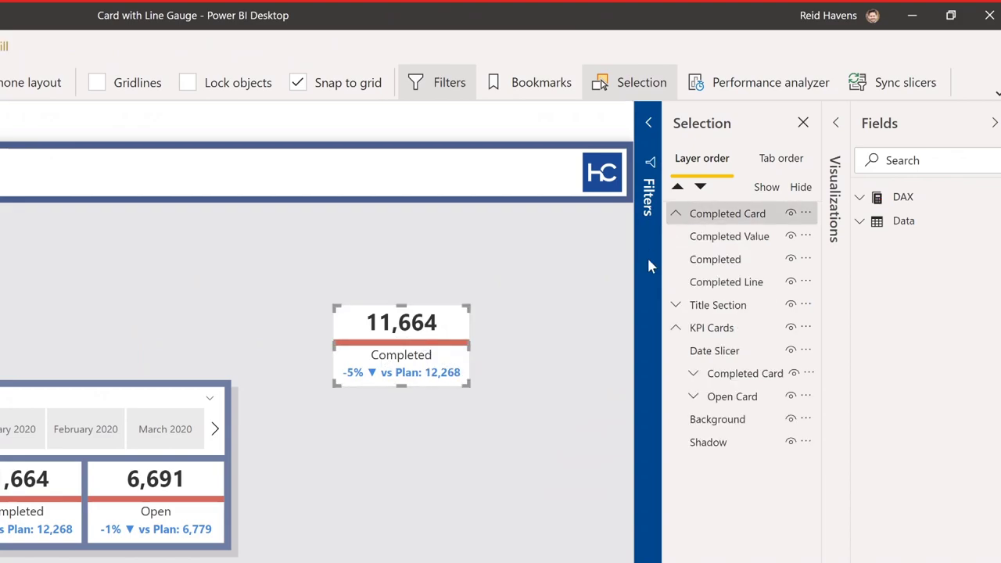
Step: Examine the copied card's Completed Value, Completed and Completed Line layers one by one, and clear the selection
left_click(717, 238)
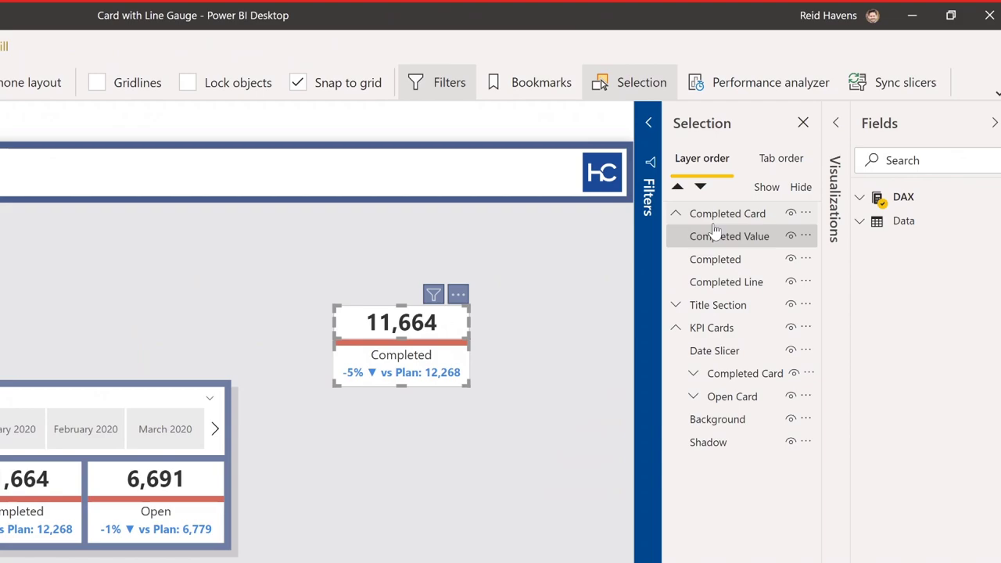
left_click(706, 263)
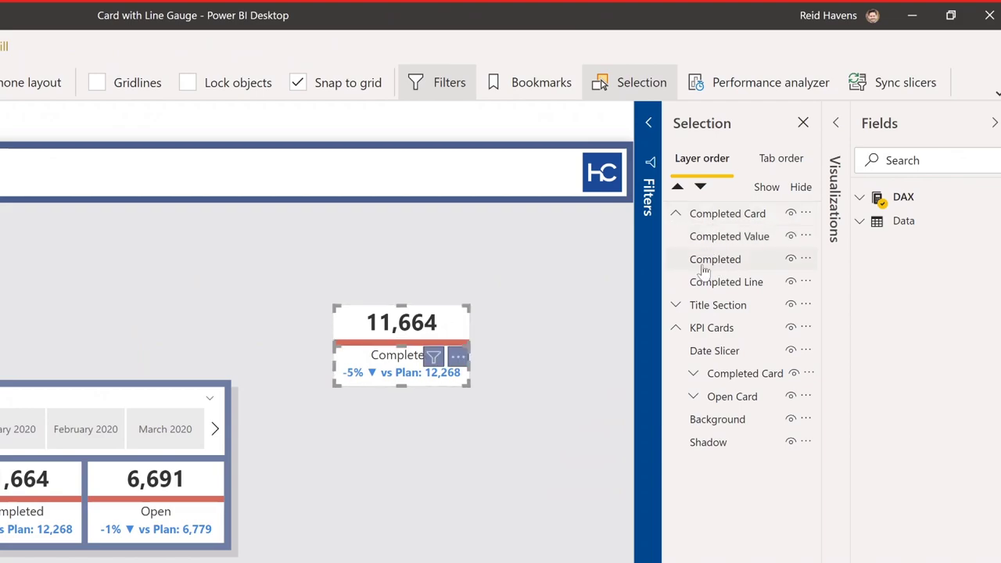
left_click(719, 283)
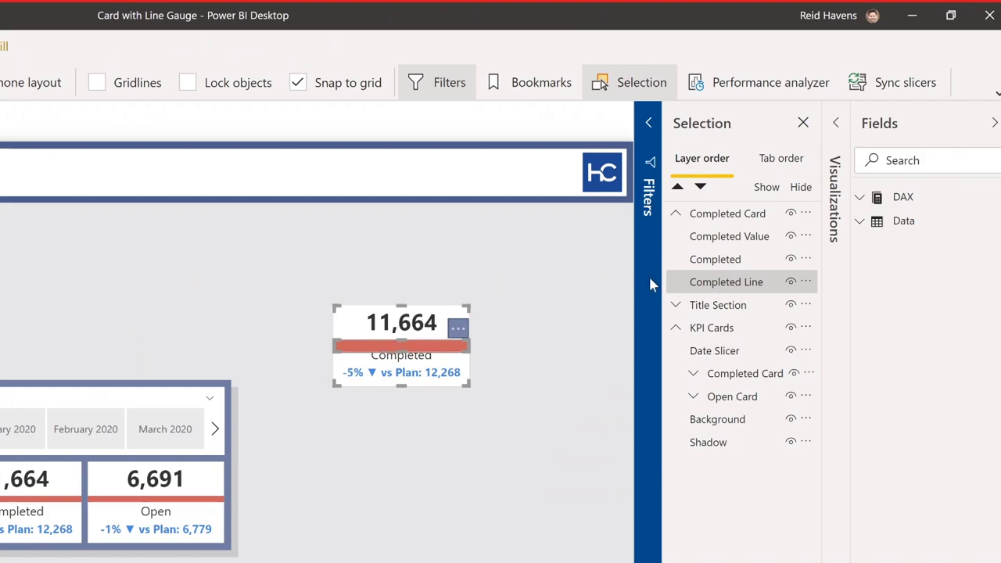
left_click(755, 262)
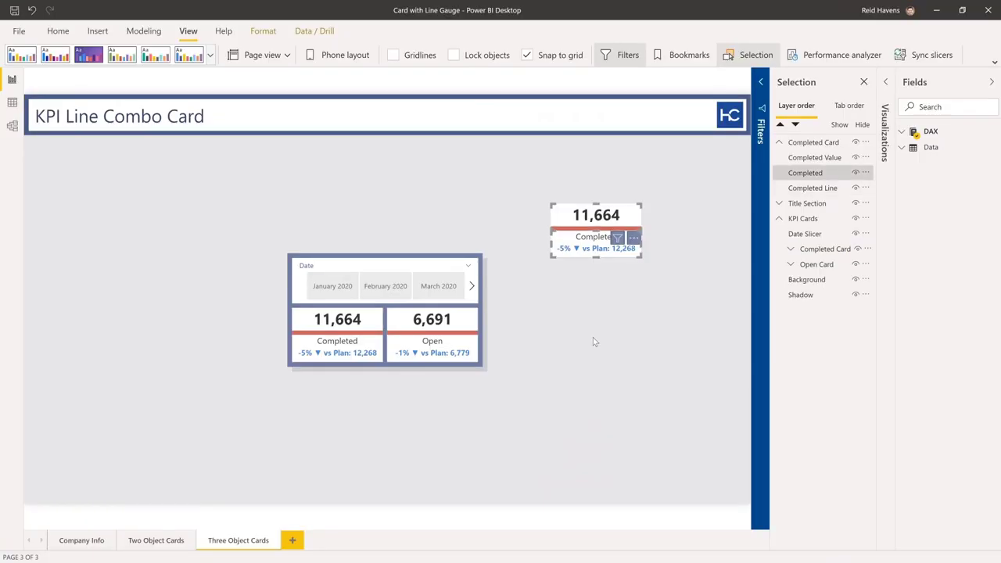
left_click(396, 513)
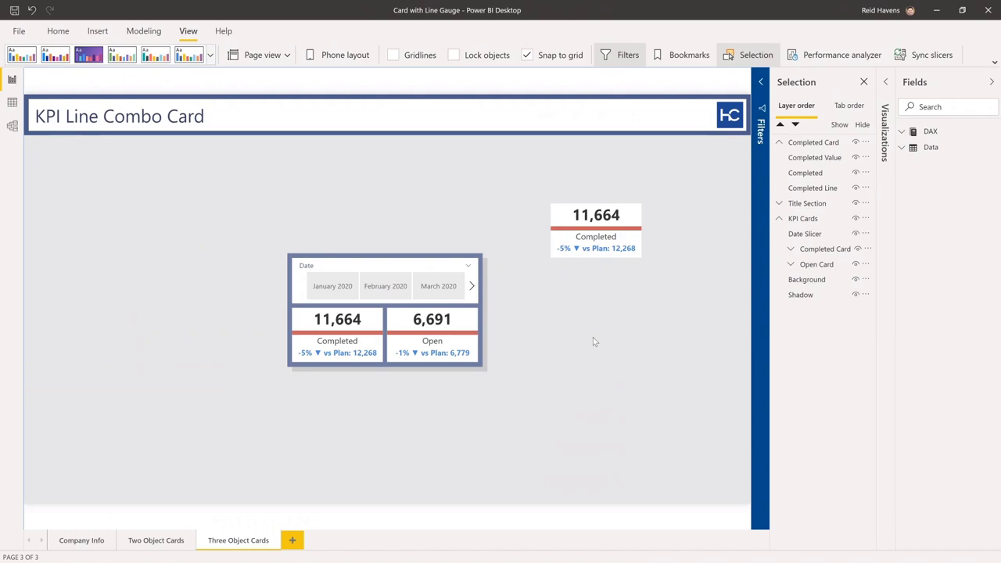
Step: On the Two Object Cards page, move the copied Completed KPI card across to the empty area beyond the Open card and expand its layers
left_click(168, 542)
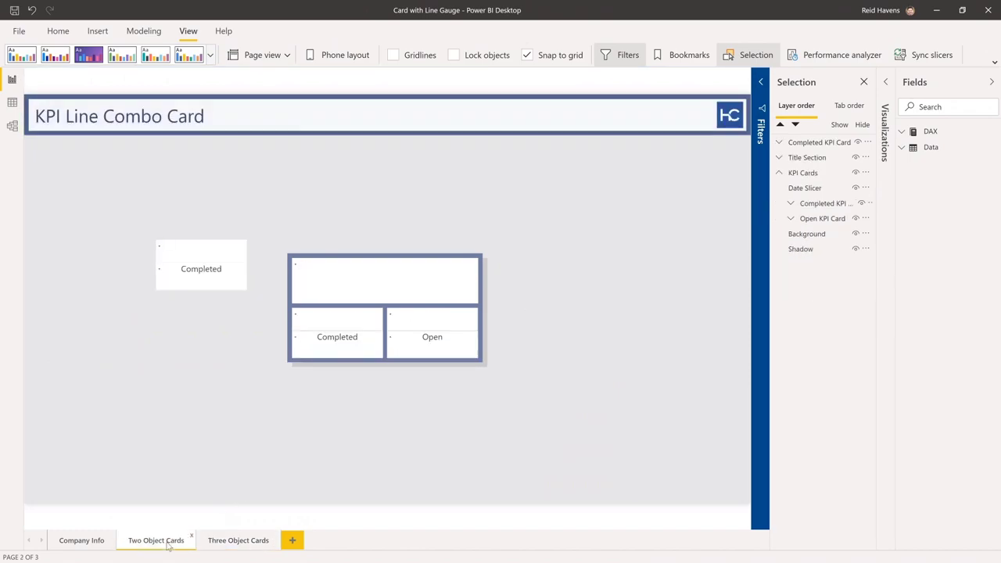
left_click_drag(237, 247, 669, 176)
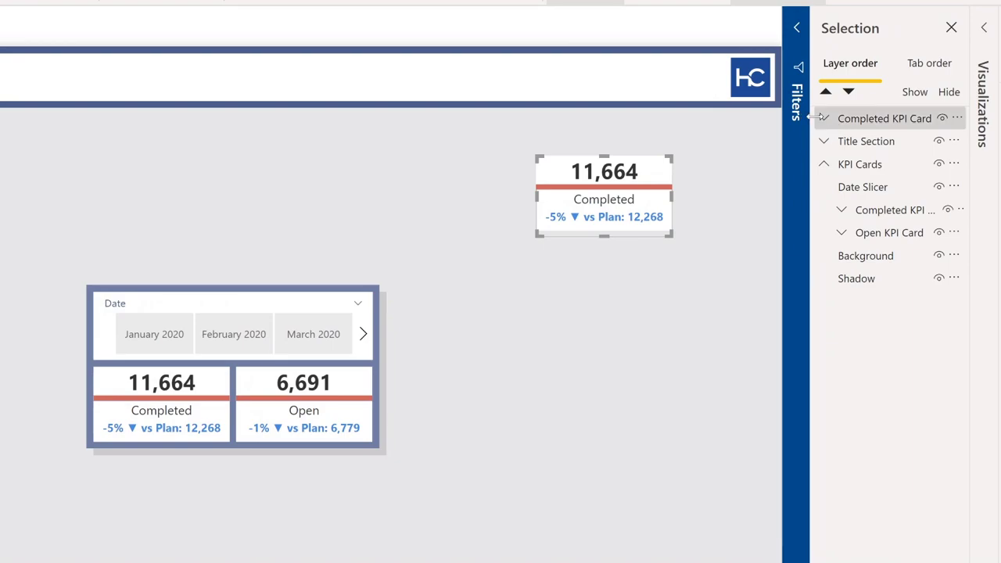
left_click(825, 121)
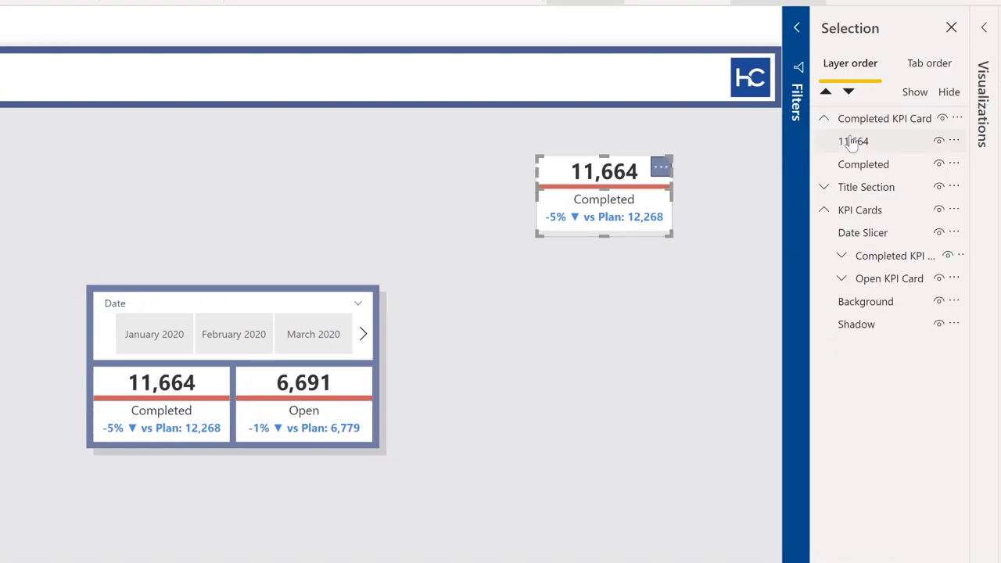
Step: Ungroup the copied Completed KPI card and move its 11,664 button away from the Completed text card
left_click(852, 143)
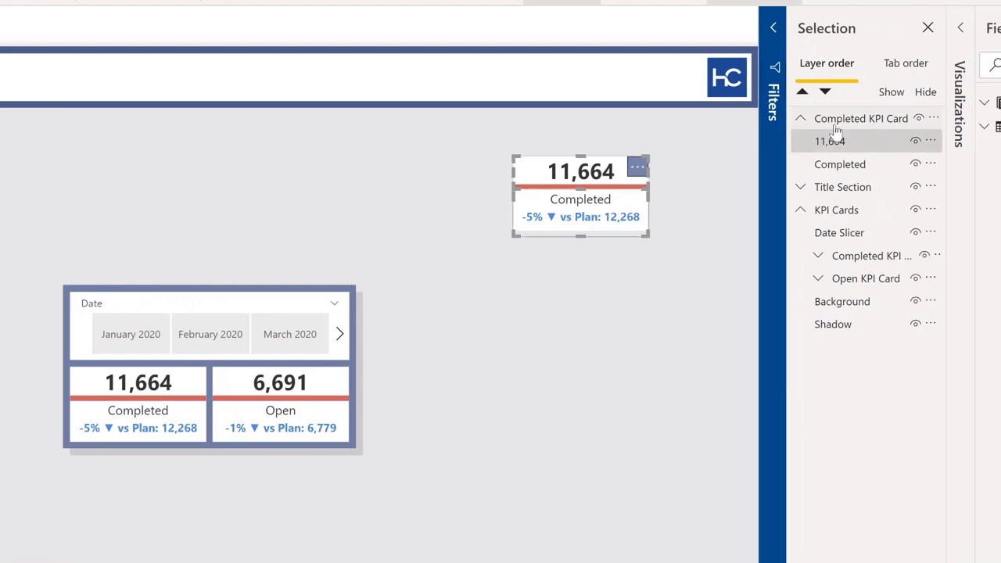
right_click(836, 133)
mouse_move(856, 134)
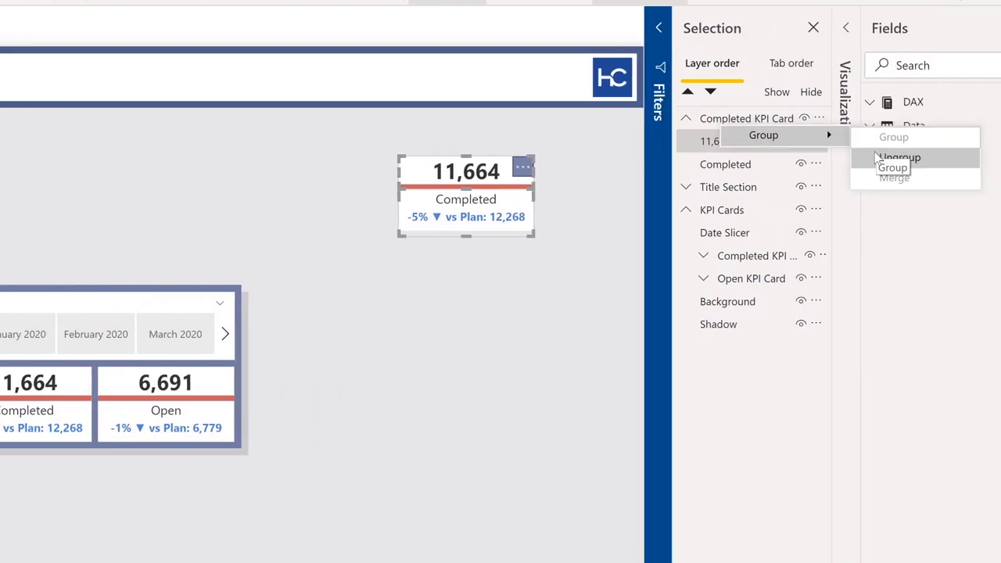
left_click(877, 156)
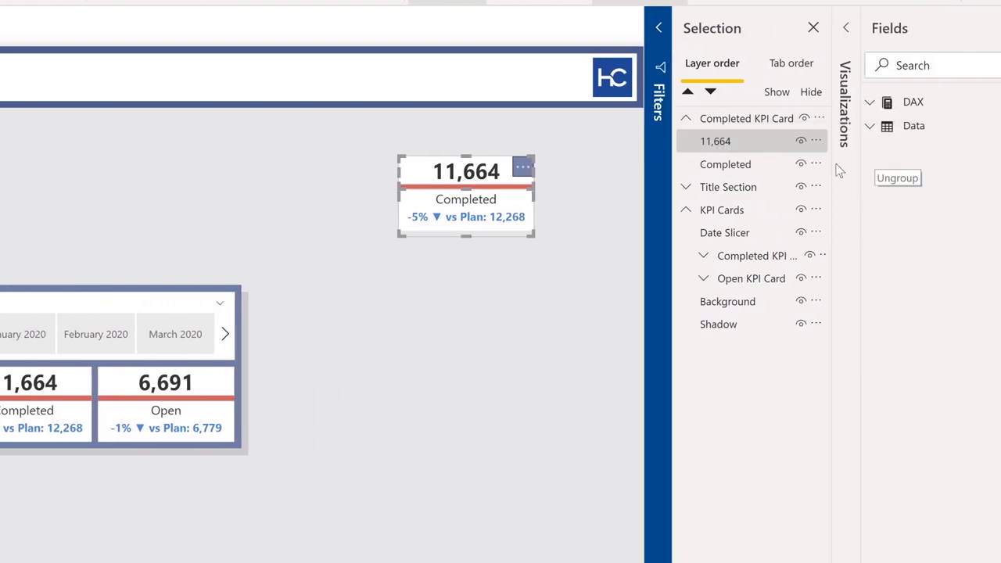
left_click(521, 319)
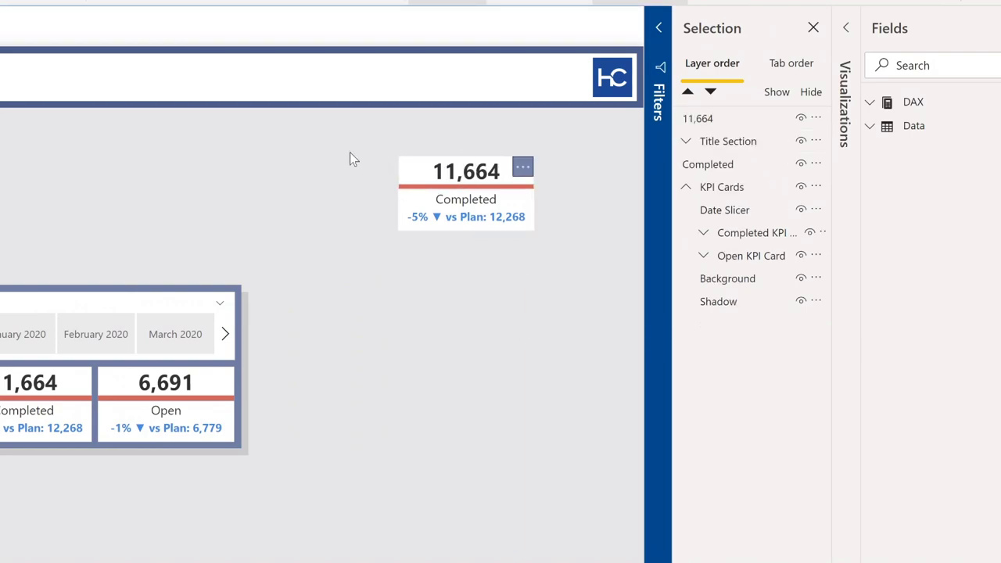
left_click_drag(472, 174, 336, 160)
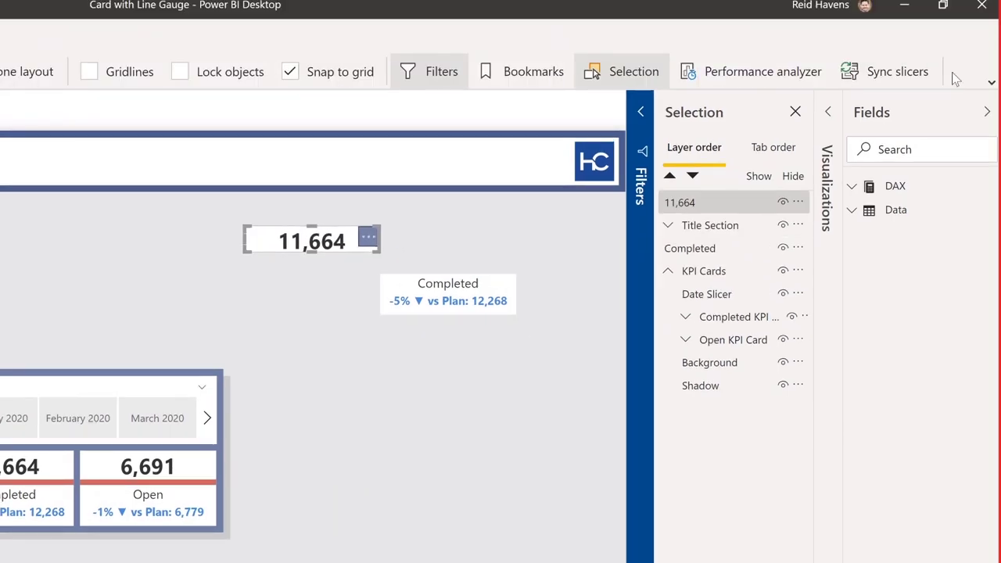
Step: Stretch the 11,664 button downward to examine its Fill formatting, and shrink it back to a thin coloured line under the value
left_click(827, 114)
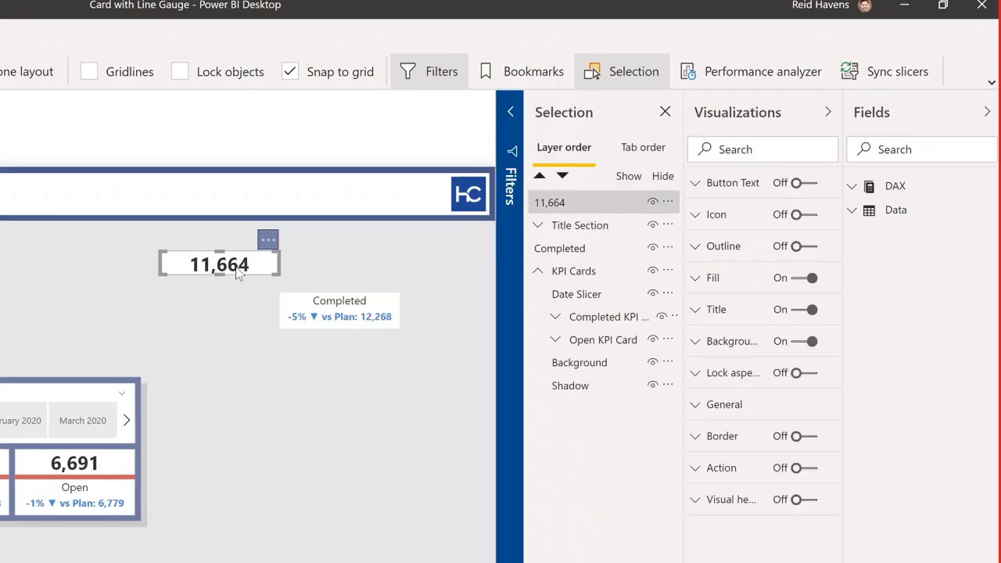
left_click_drag(219, 276, 230, 447)
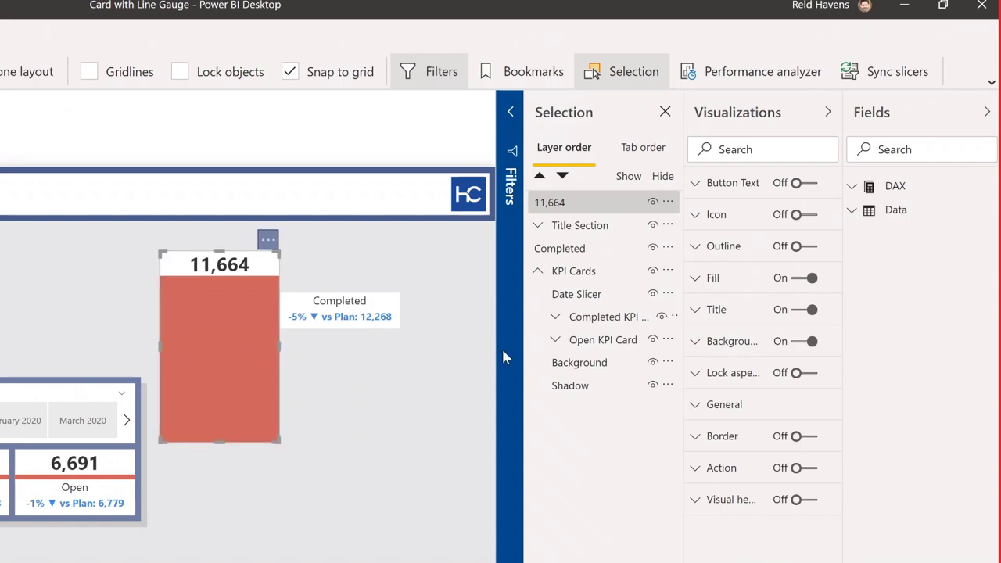
left_click(696, 279)
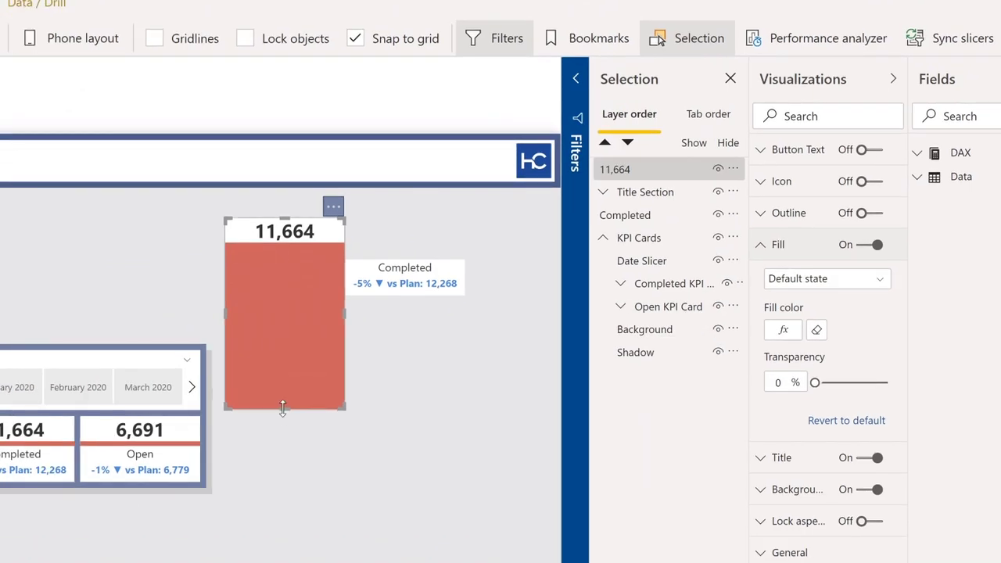
left_click_drag(284, 407, 275, 257)
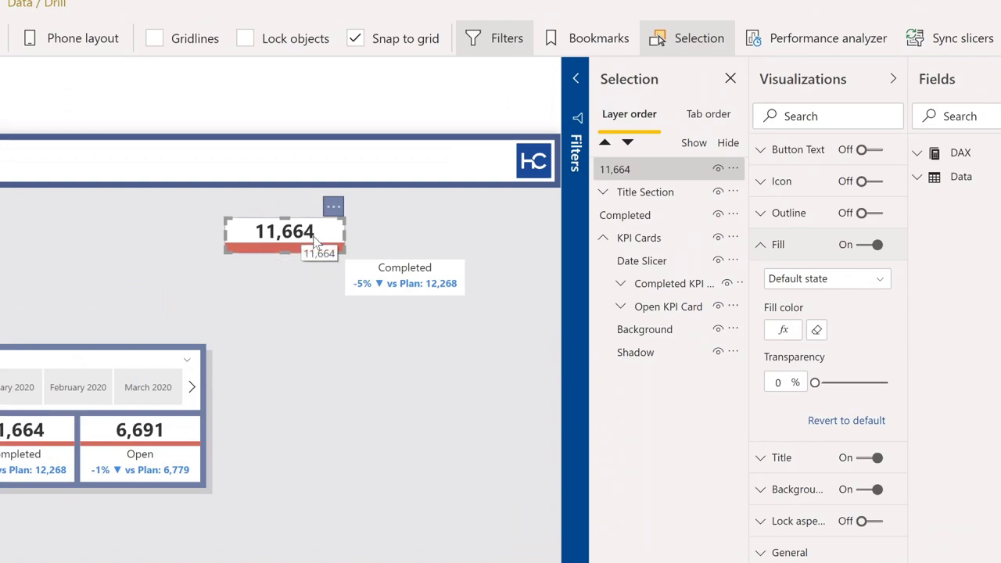
left_click(739, 257)
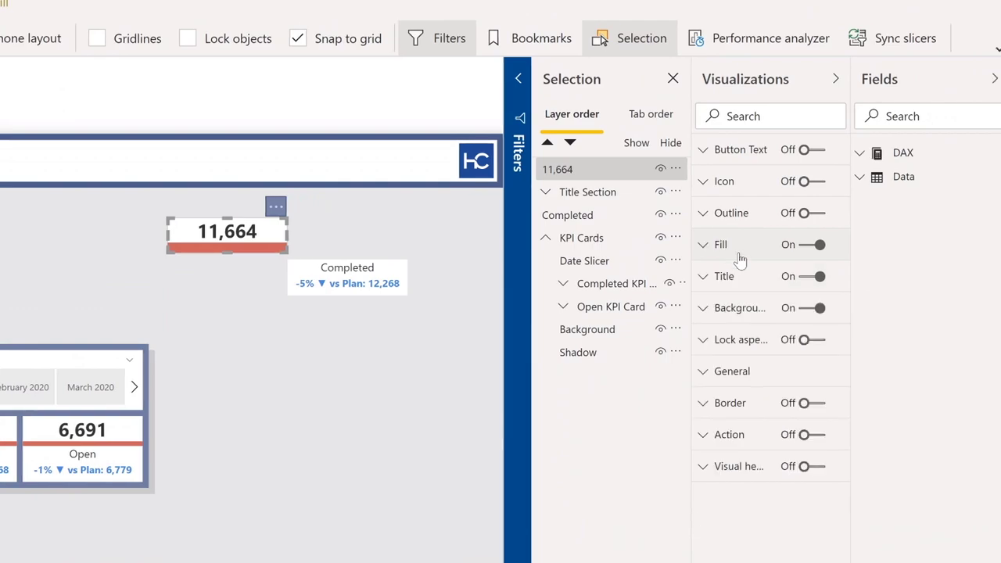
Step: Show the 11,664 button's Title formatting and expand the DAX measure table
left_click(725, 277)
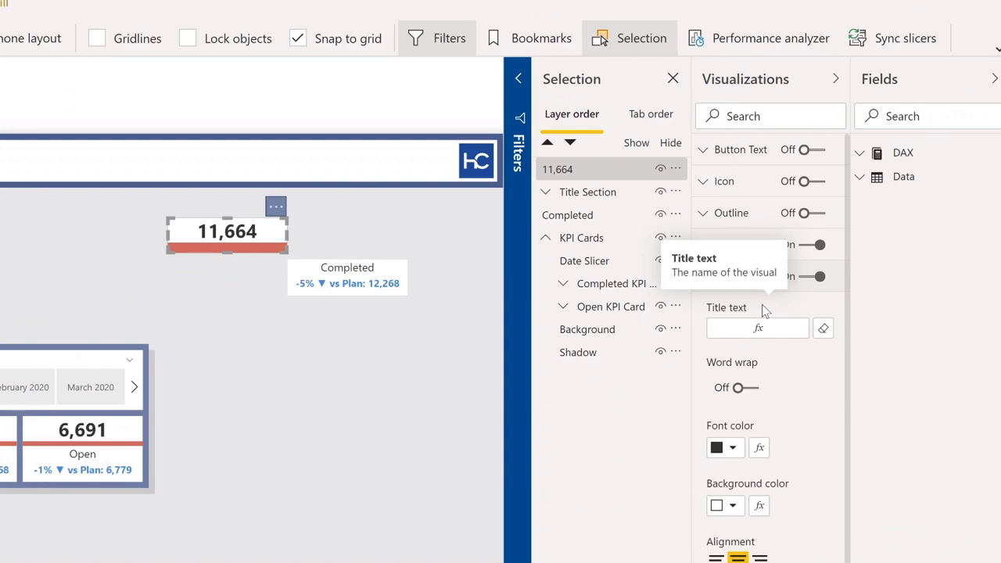
left_click(859, 160)
left_click(860, 157)
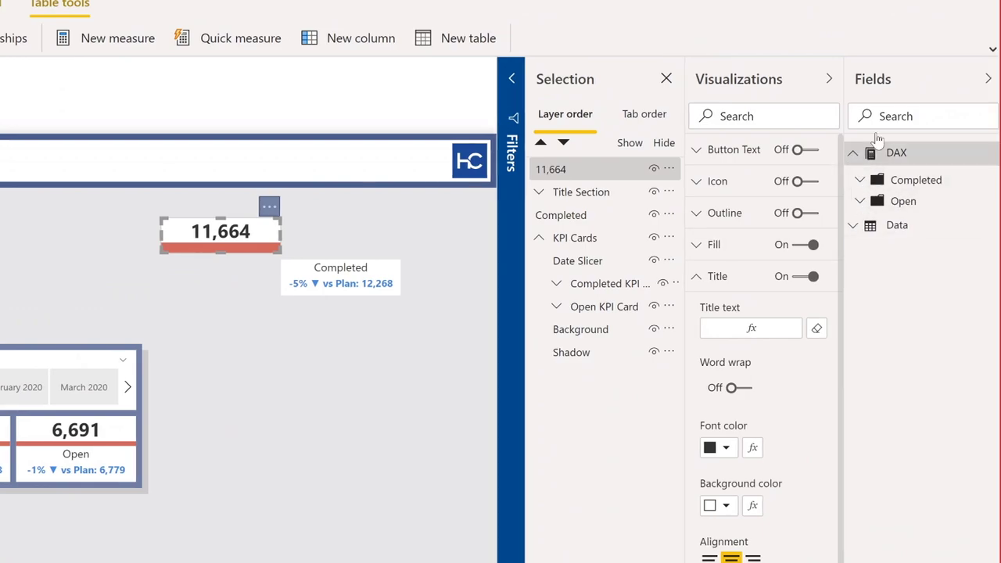
left_click(887, 104)
type("tot;e")
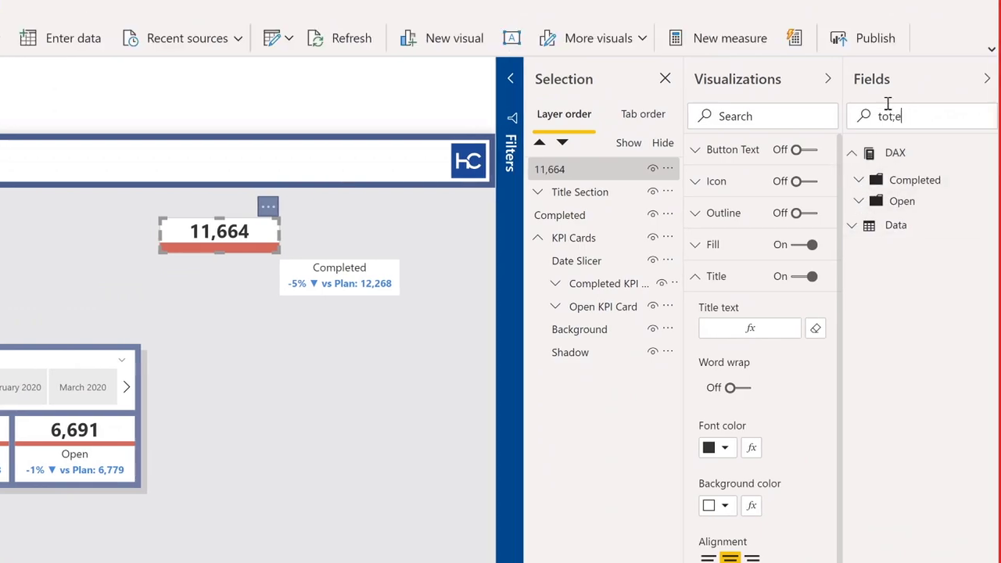
key("ctrl+a")
key("BackSpace")
Step: Check which field supplies the 11,664 button's title text, and display the Completed Amount measure's formula from the Completed folder
left_click(859, 181)
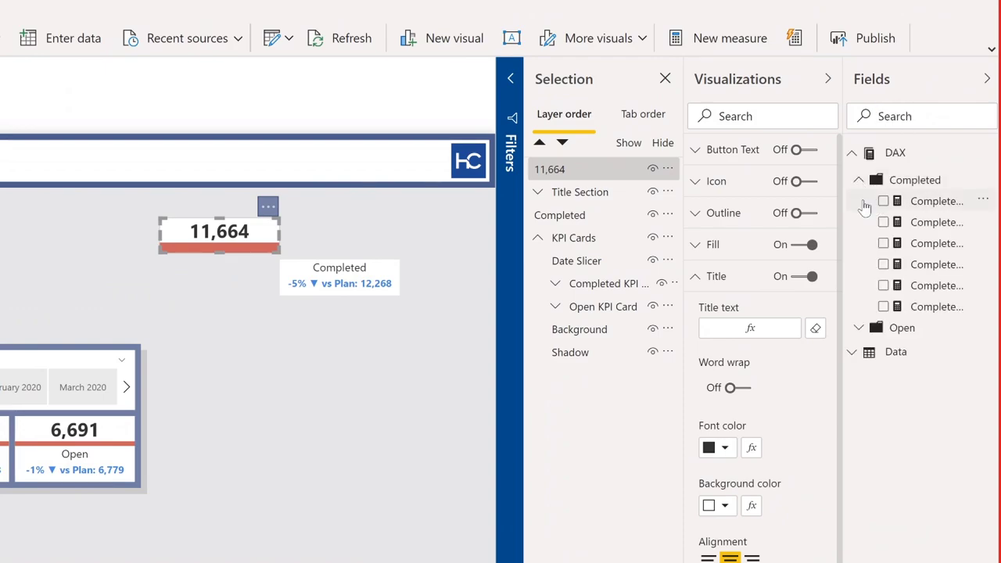
left_click(763, 340)
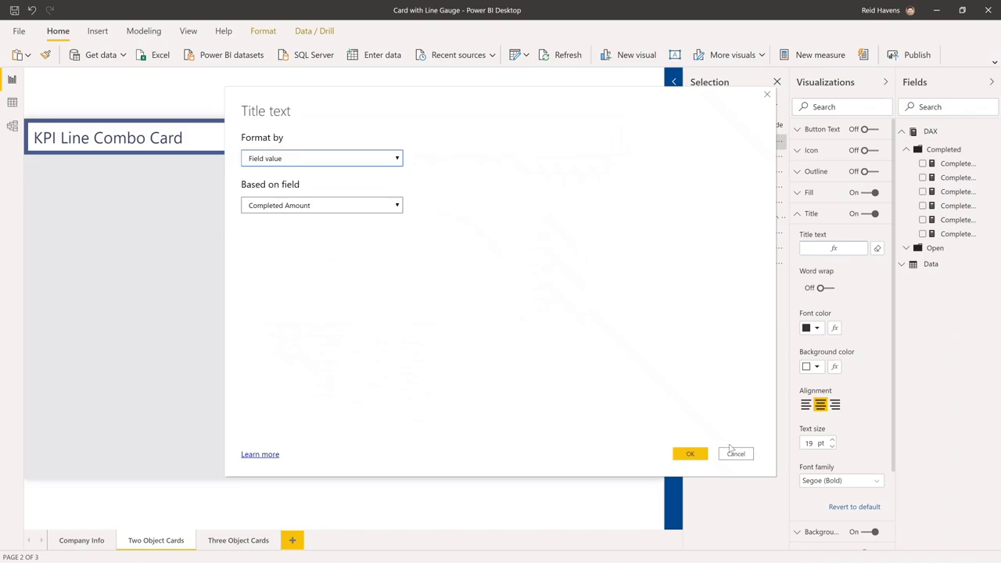
left_click(732, 452)
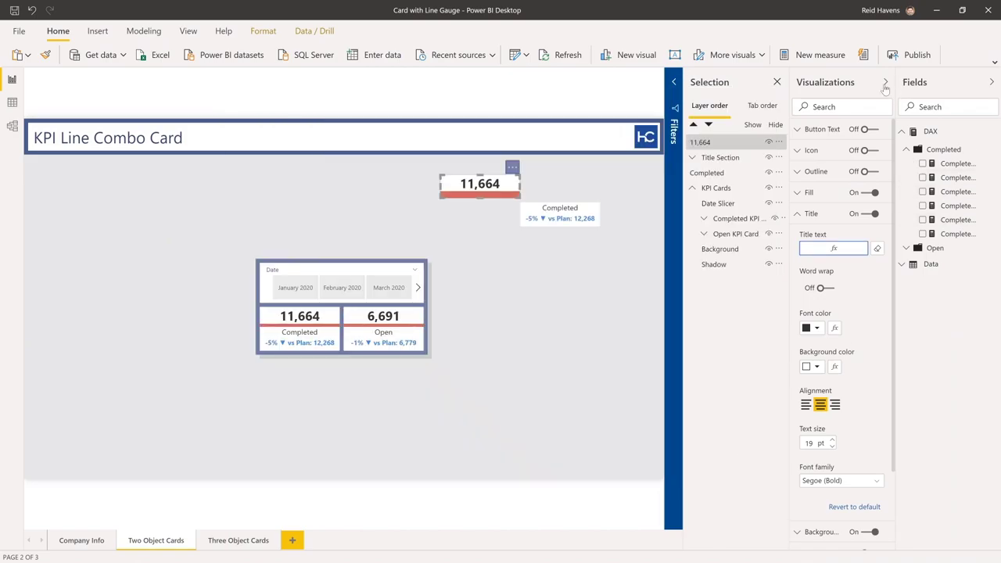
left_click(938, 167)
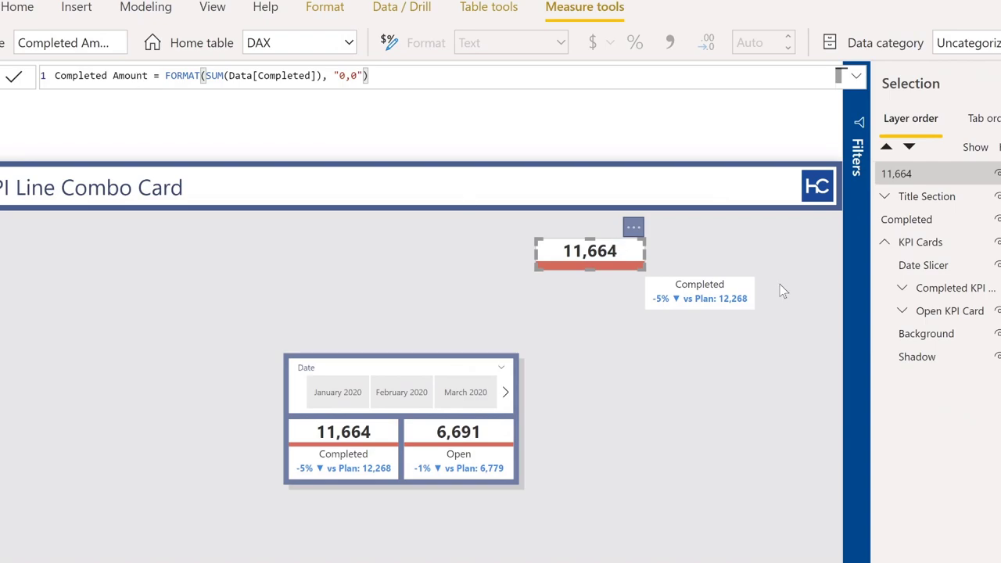
Step: Check the field assigned to the separated Completed text card and display the Completed Text measure's formula
mouse_move(747, 299)
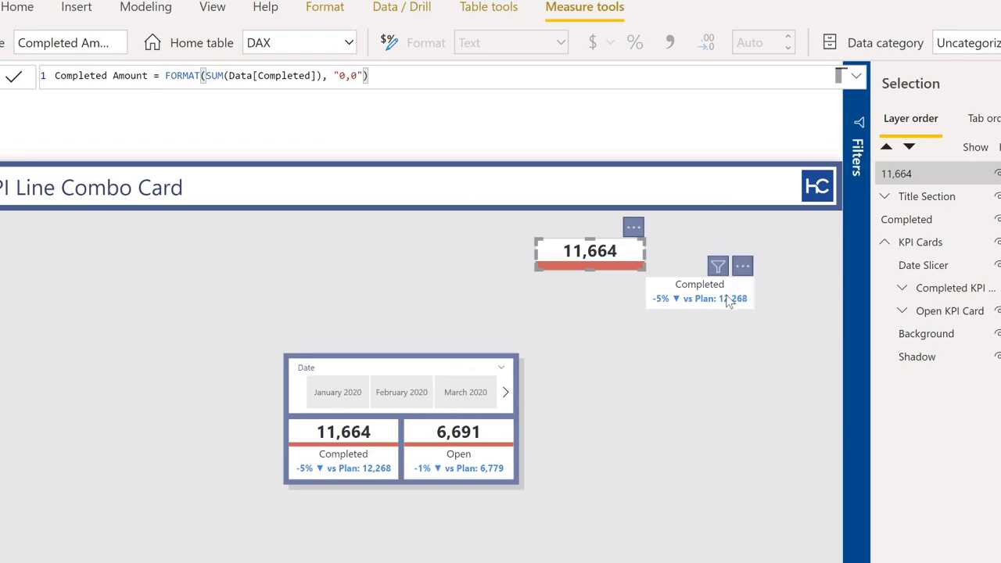
left_click(687, 293)
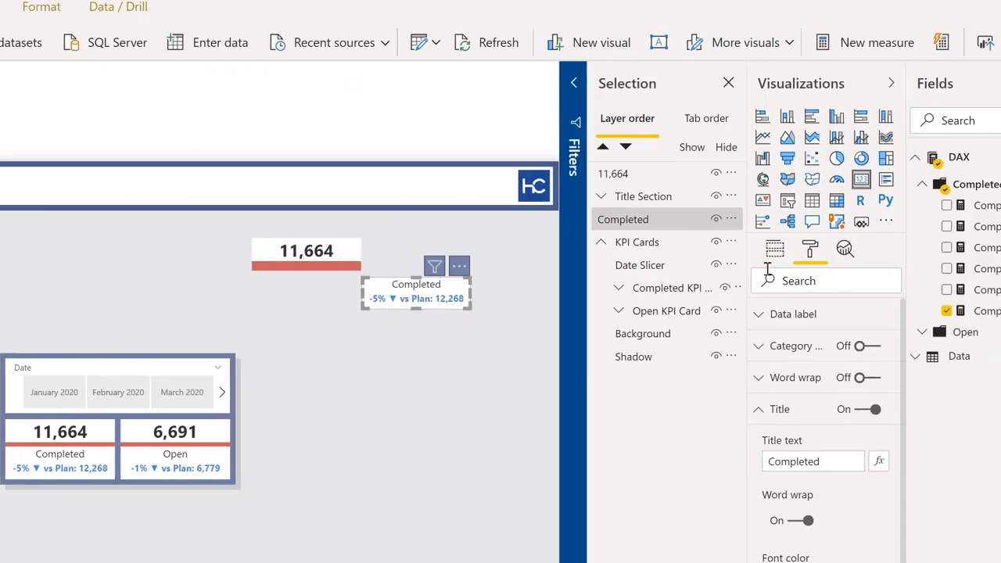
left_click(775, 251)
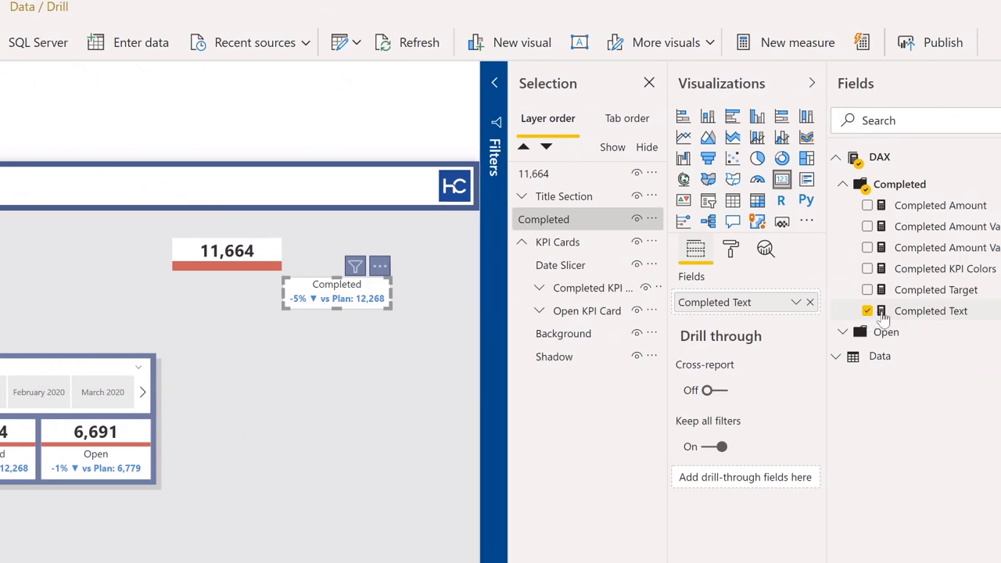
left_click(878, 313)
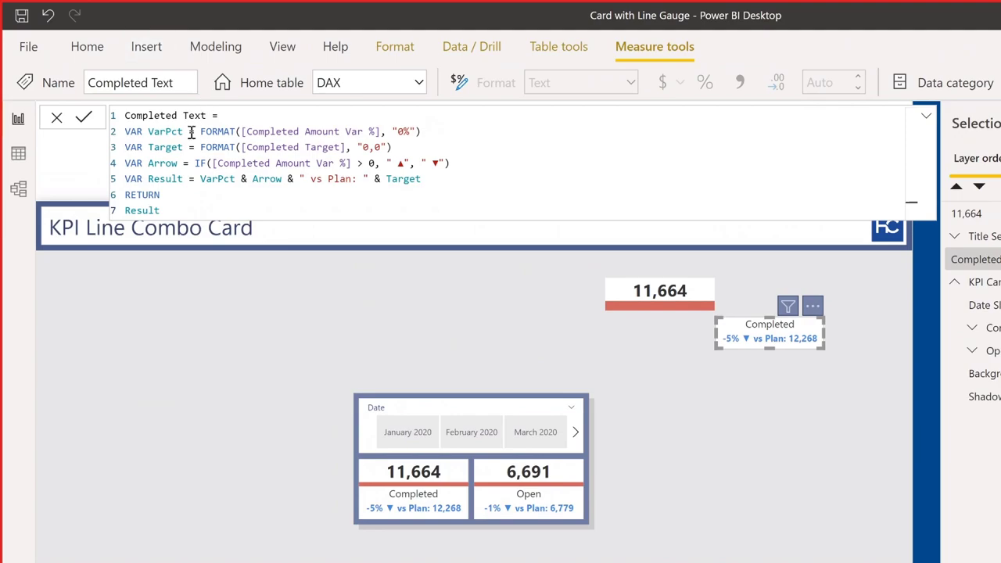
Step: Examine the VarPct, Target and Arrow variables and the concatenated Result expression in the Completed Text measure's formula
left_click(171, 134)
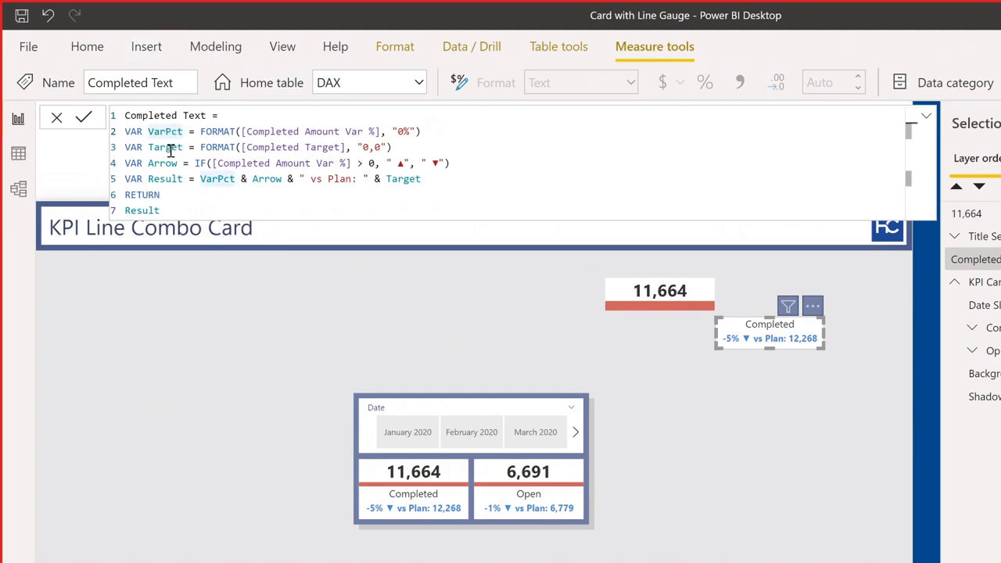
left_click(172, 147)
left_click(171, 164)
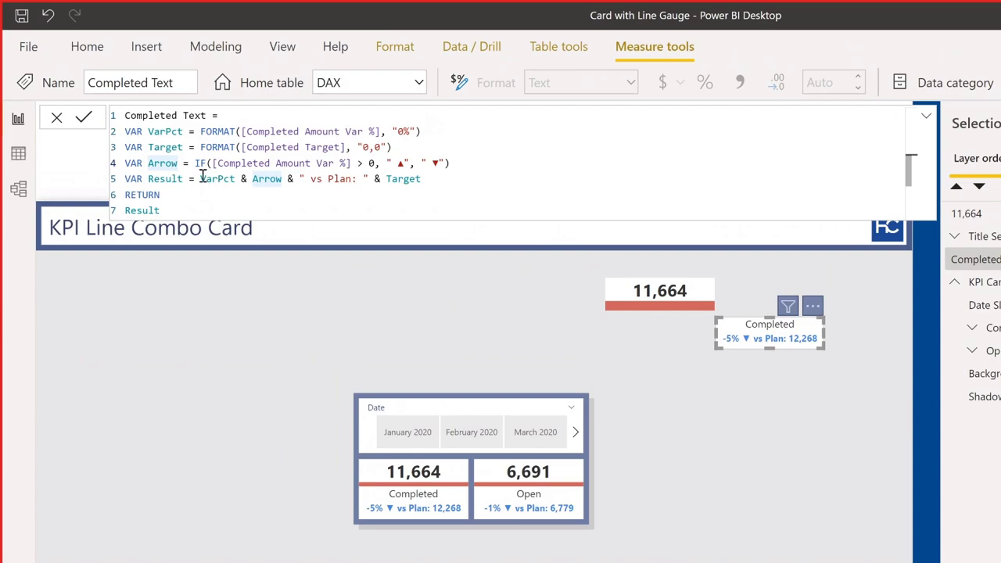
left_click_drag(201, 179, 438, 184)
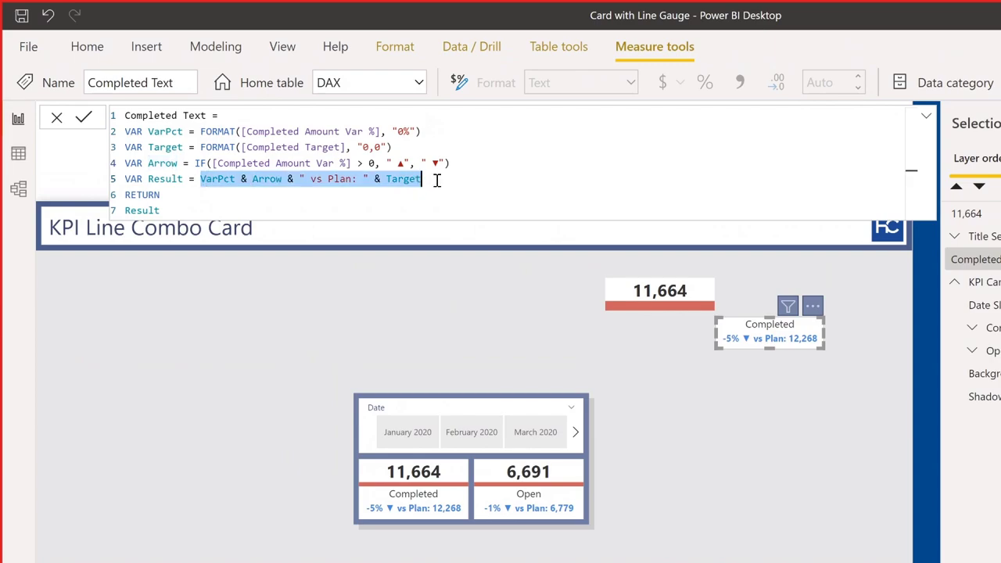
left_click(438, 185)
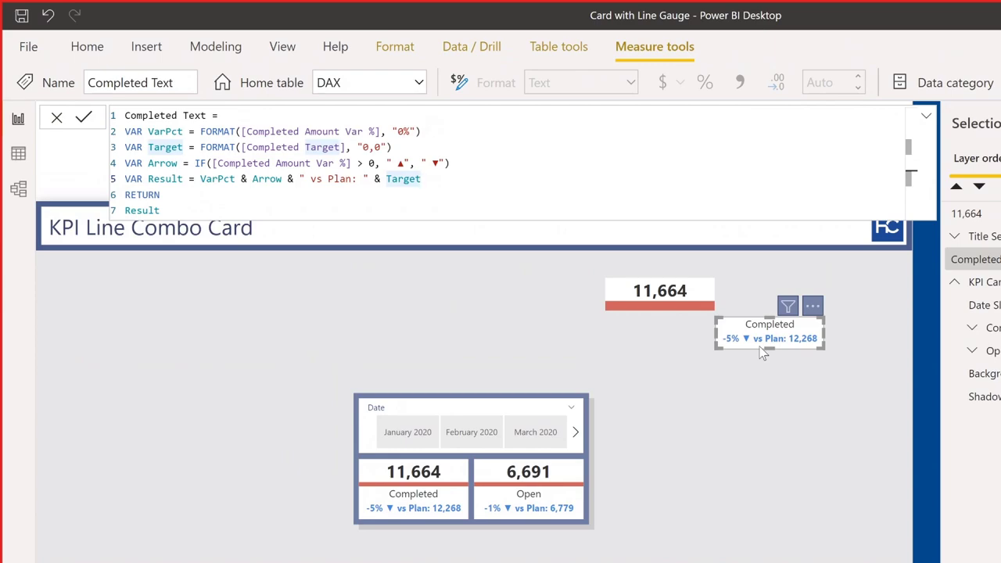
Step: Unmute the meeting microphone and deselect the separated Completed text card to close the measure formula
mouse_move(423, 513)
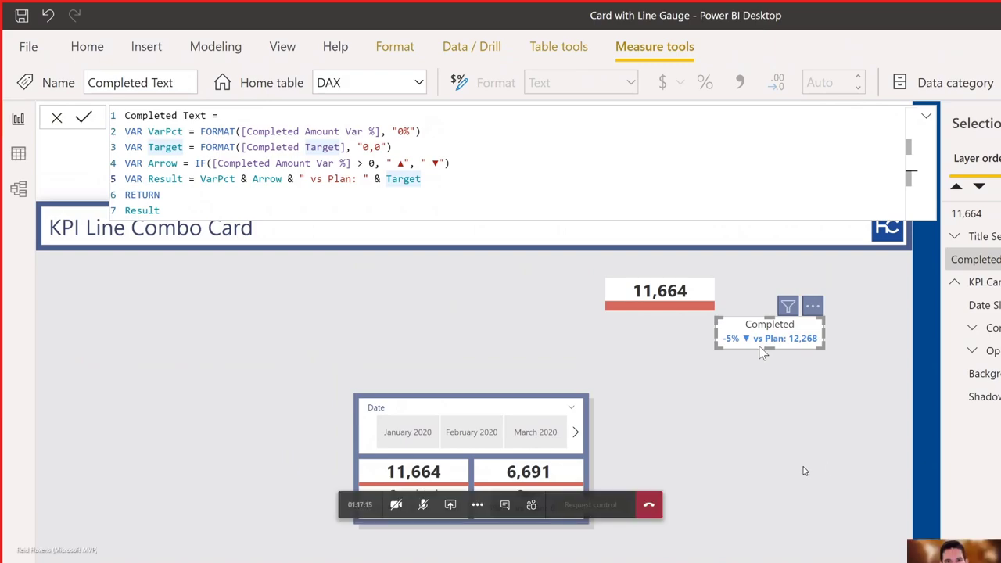
left_click(423, 505)
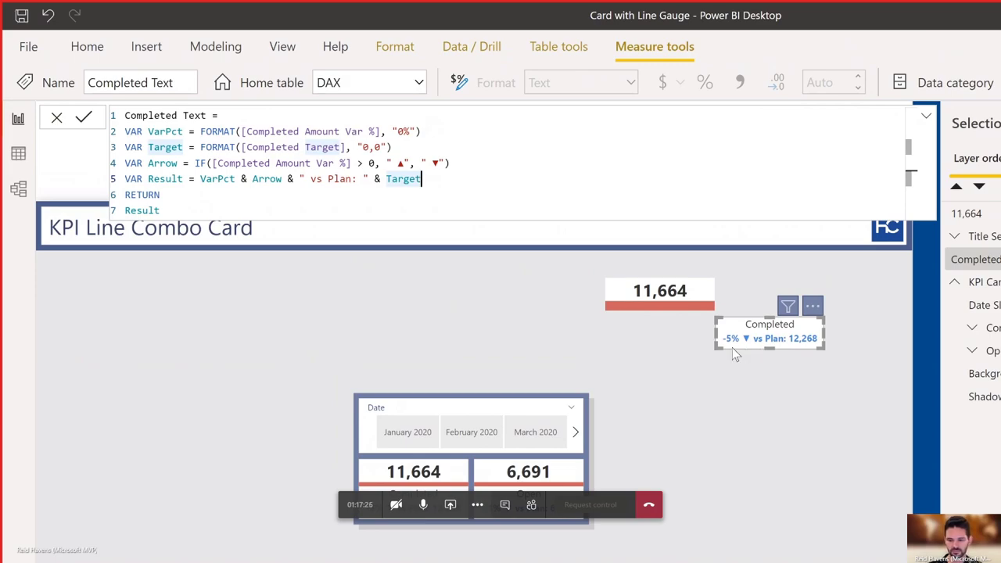
left_click(675, 355)
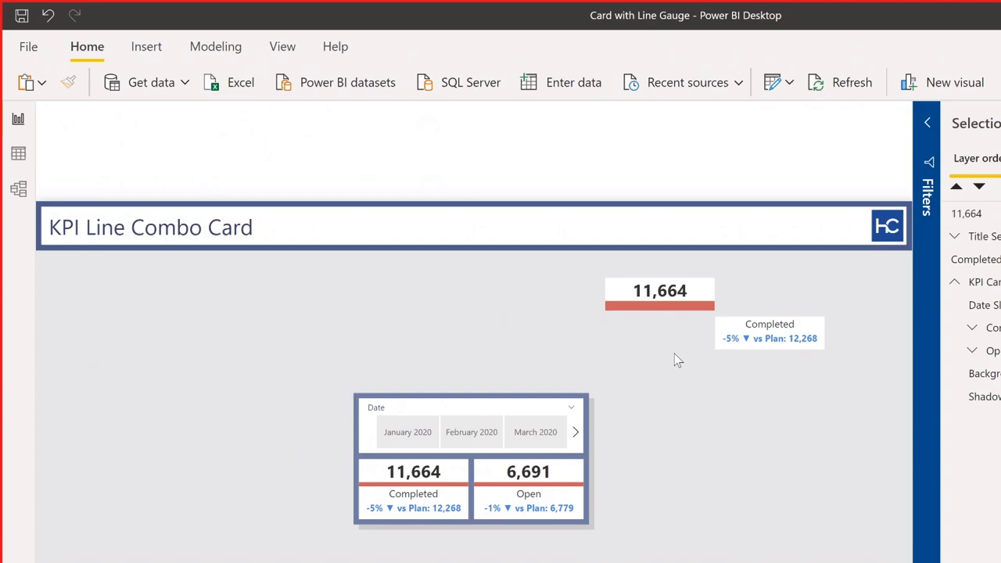
Step: Switch to the PowerPoint presentation, display its Online Resources slide, and mute the meeting microphone
key("super")
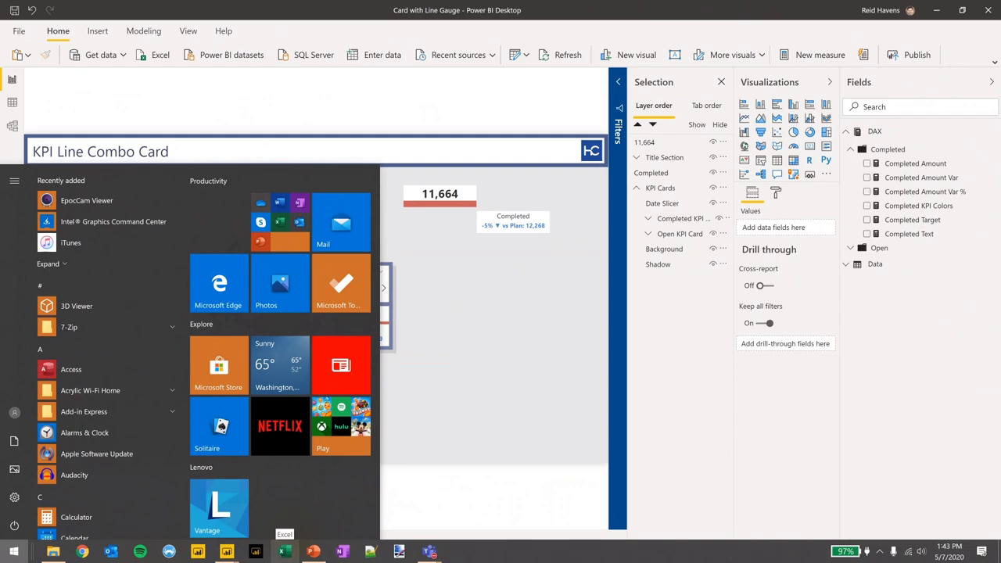
left_click(319, 554)
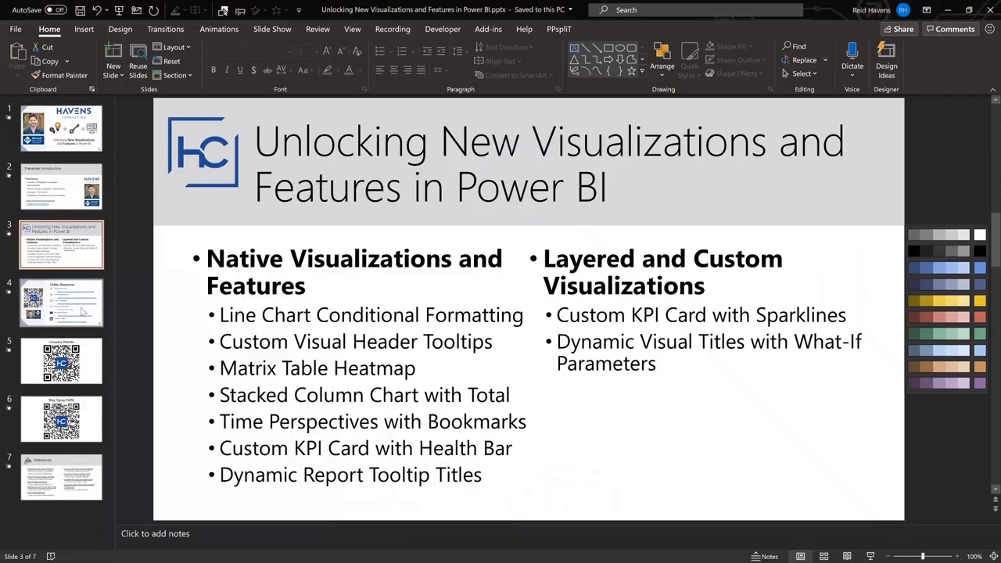
key("Down")
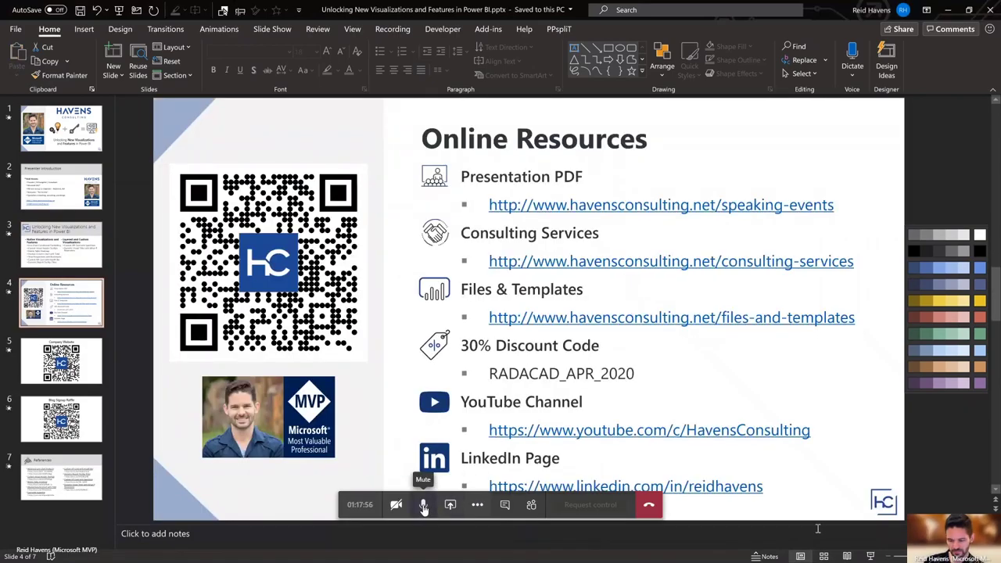
left_click(423, 505)
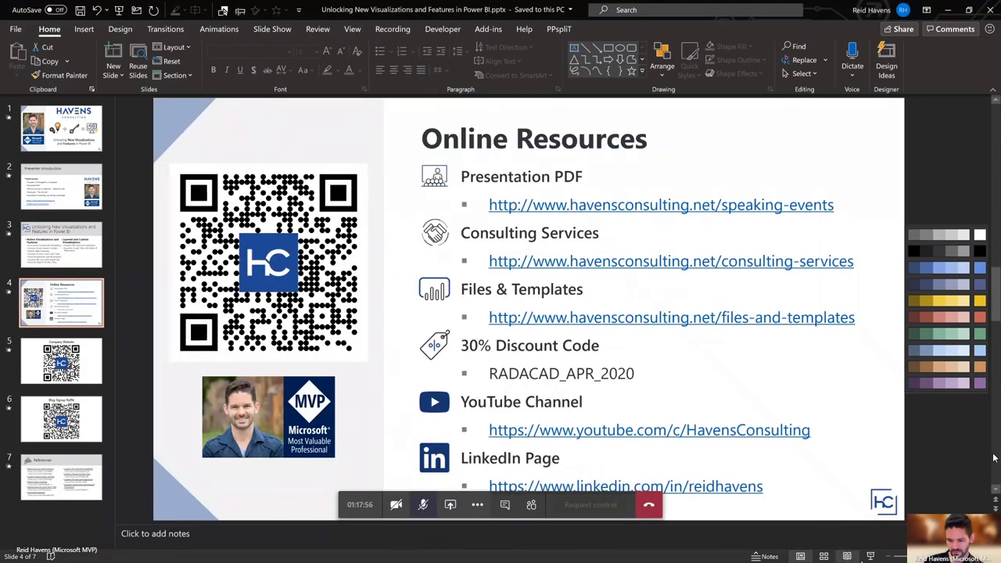